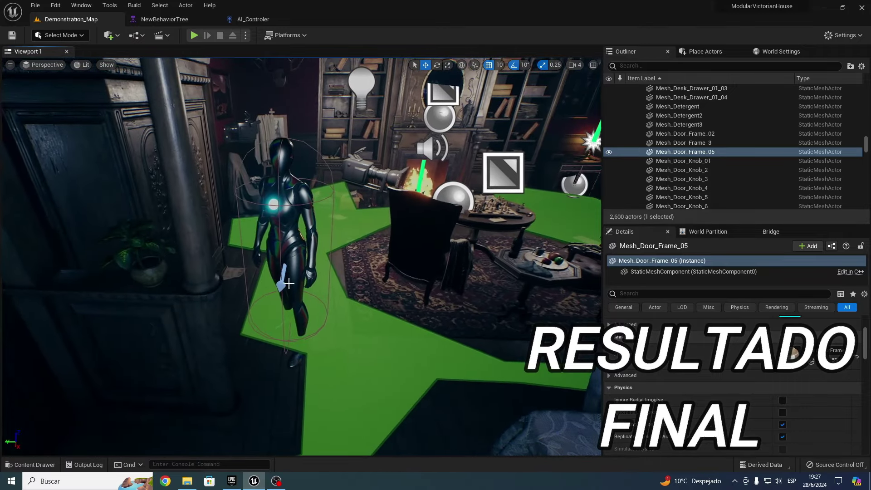
Play the level and fly the view through the house toward the armchair and chess table
left_click(195, 37)
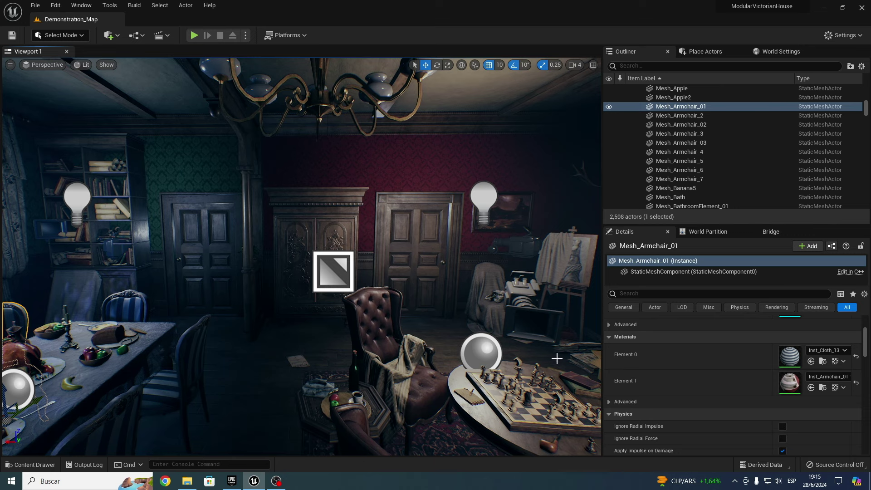
right_click_drag(415, 319, 318, 319)
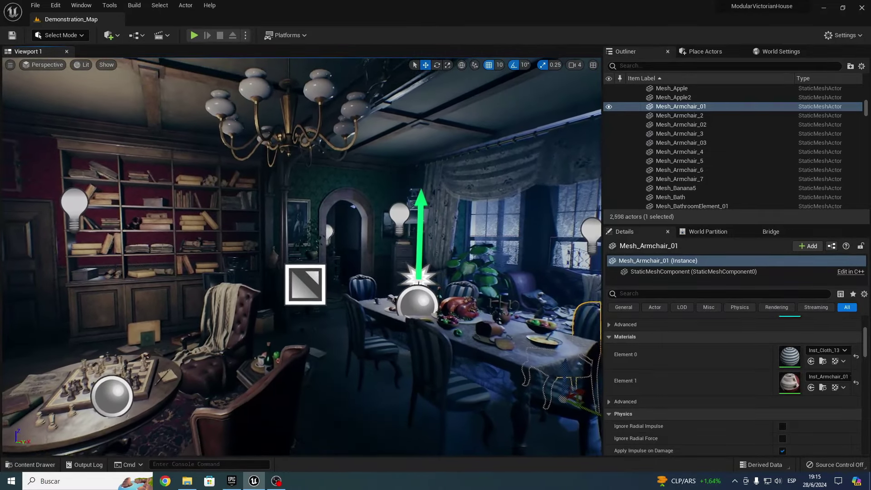
right_click_drag(411, 321, 411, 322)
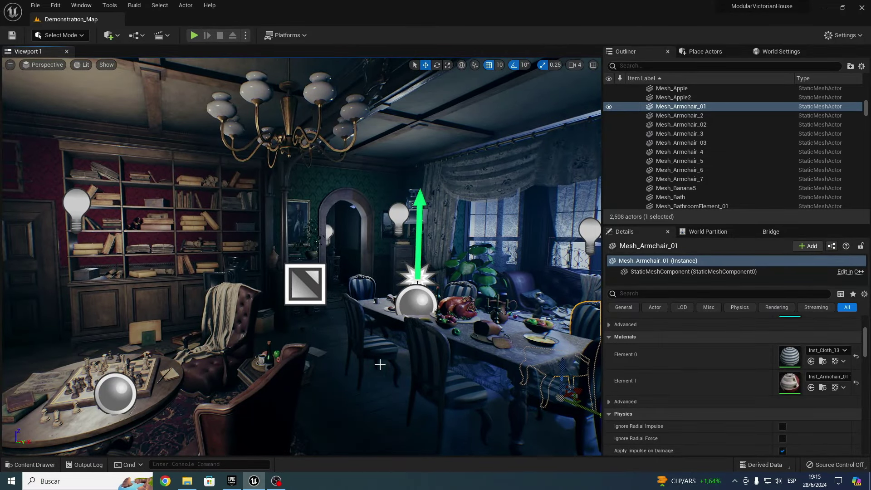
right_click_drag(366, 358, 367, 357)
right_click_drag(316, 315, 315, 316)
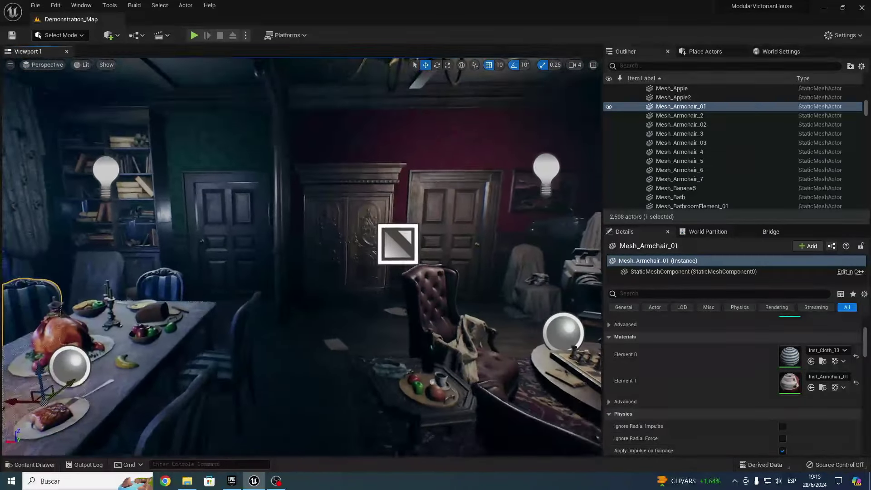
Create a new folder named AI_Enemigos in Content
key("ctrl+space")
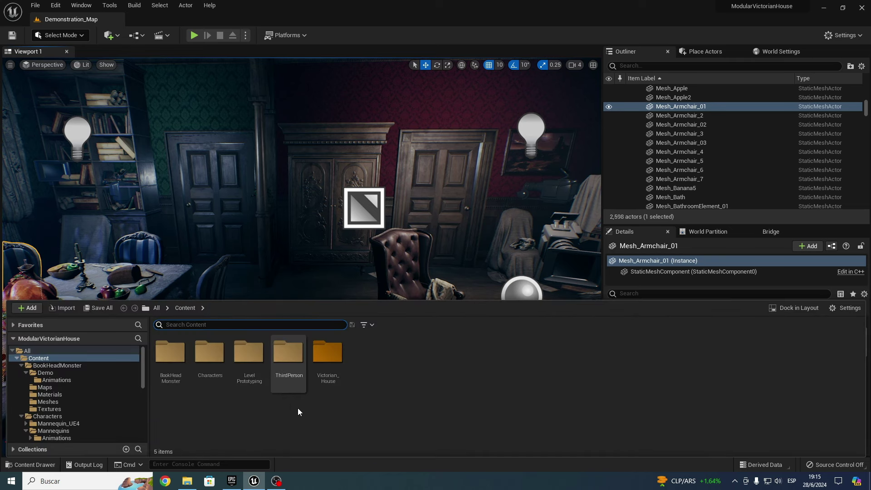
right_click(382, 378)
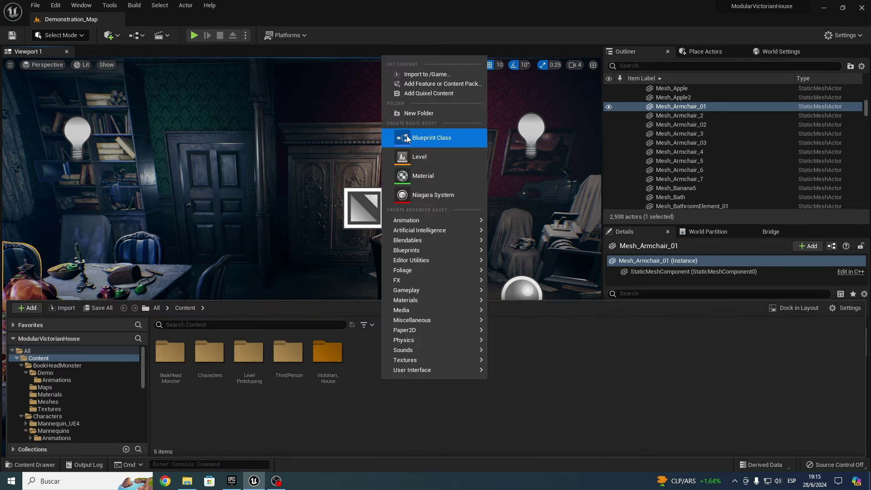
left_click(408, 113)
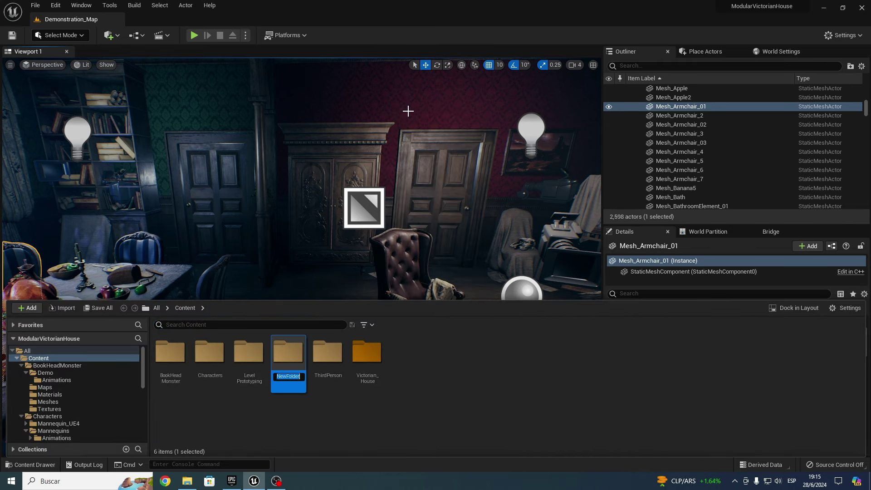
type("AI")
type("_Enem")
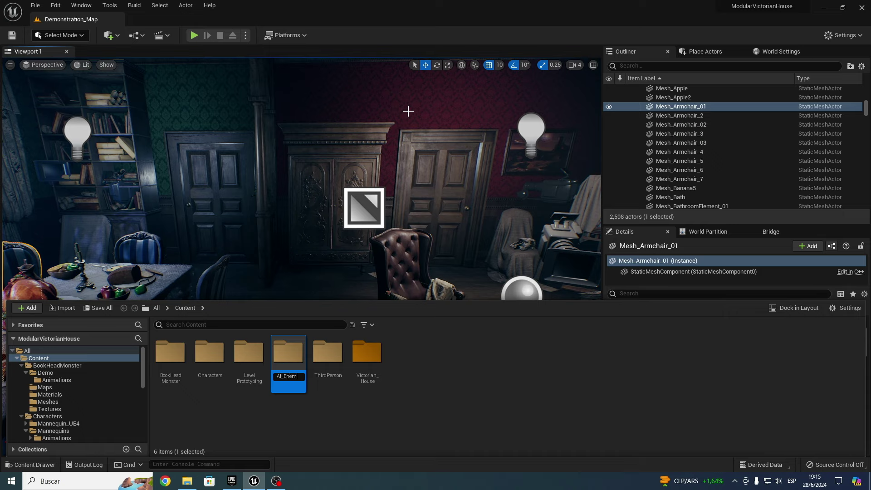
type("igos")
key("Return")
Set the AI_Enemigos folder colour to red
right_click(173, 353)
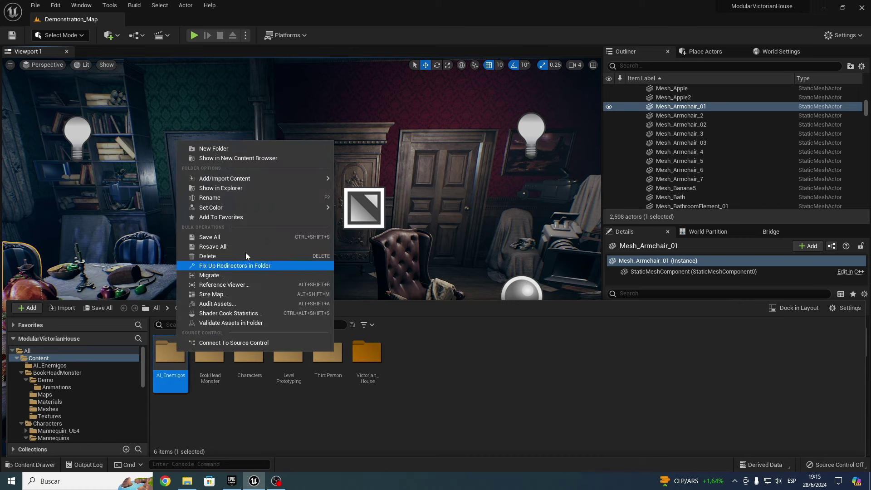
mouse_move(287, 209)
left_click(346, 241)
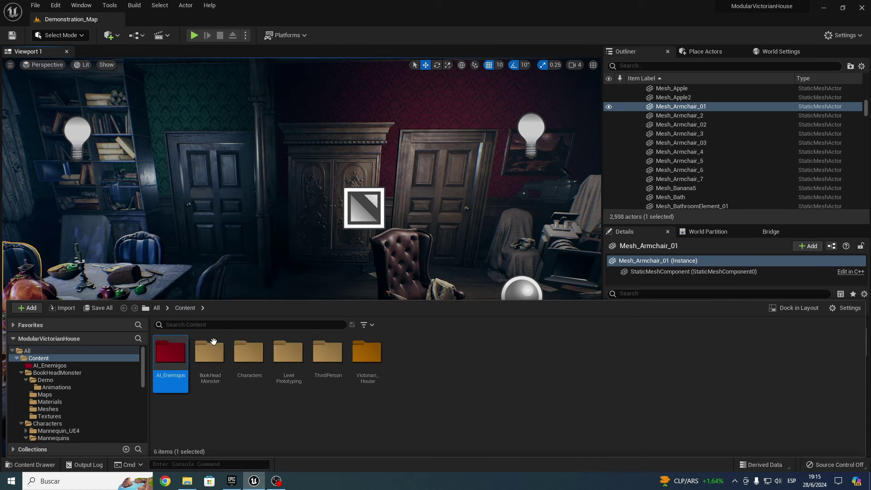
Open the ThirdPerson folder
left_click(324, 379)
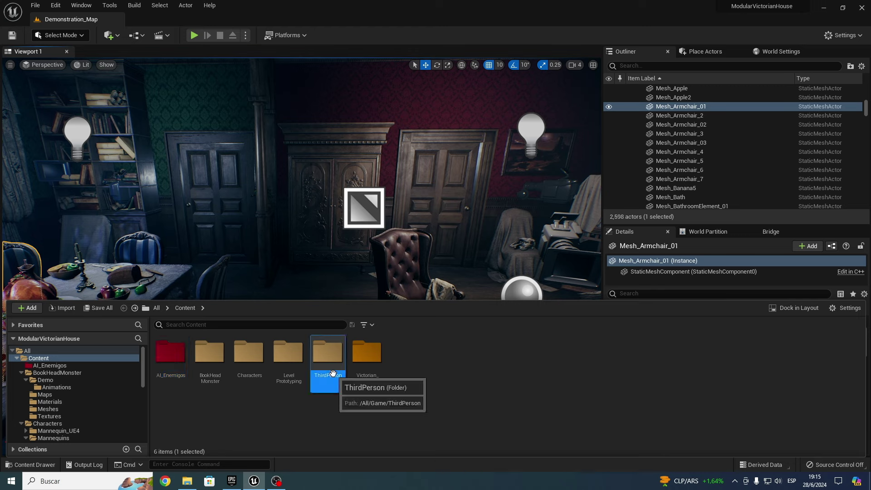
key("F2")
key("Return")
Copy BP_Personaje from ThirdPerson's Blueprints folder into AI_Enemigos
left_click(175, 383)
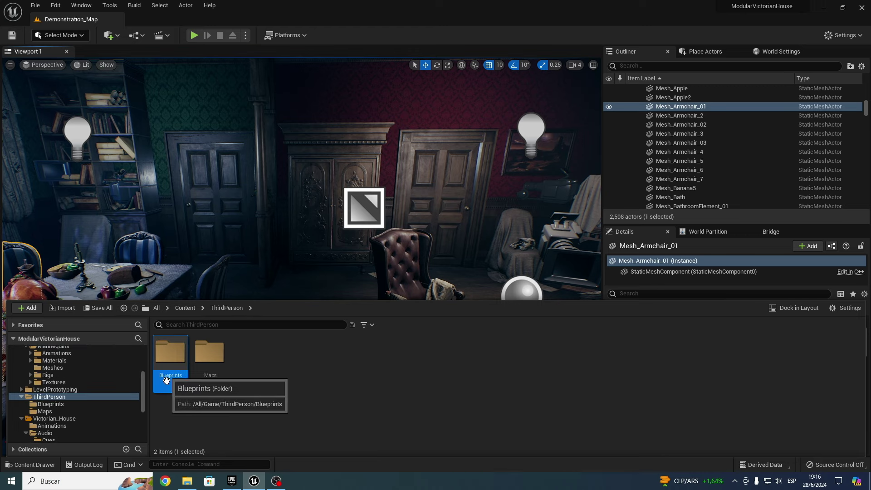
double_click(175, 382)
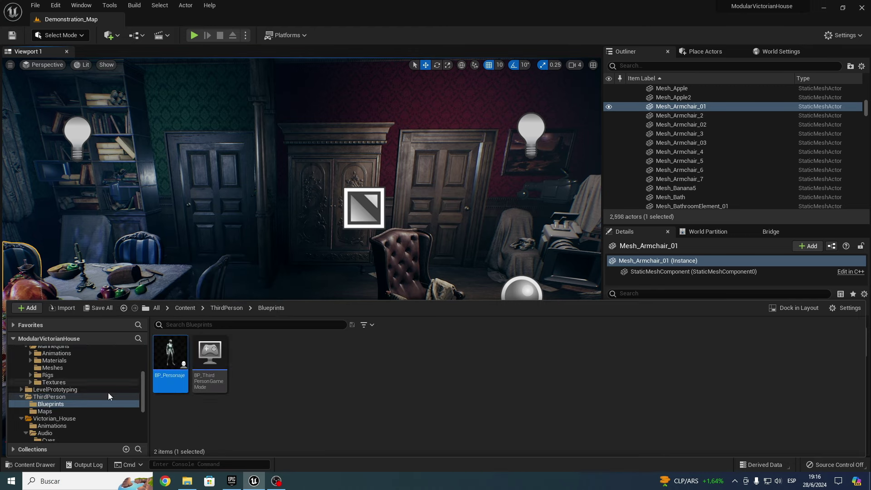
scroll(81, 410, "up", 4)
left_click_drag(170, 361, 71, 369)
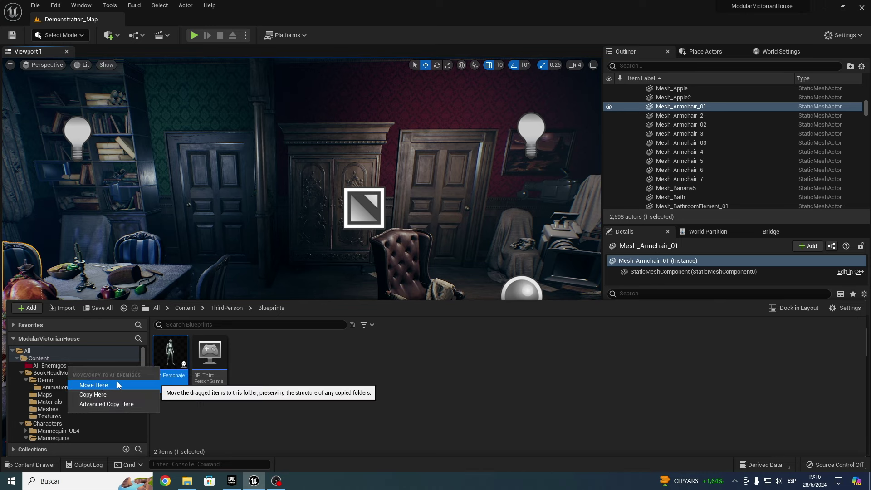
left_click(100, 395)
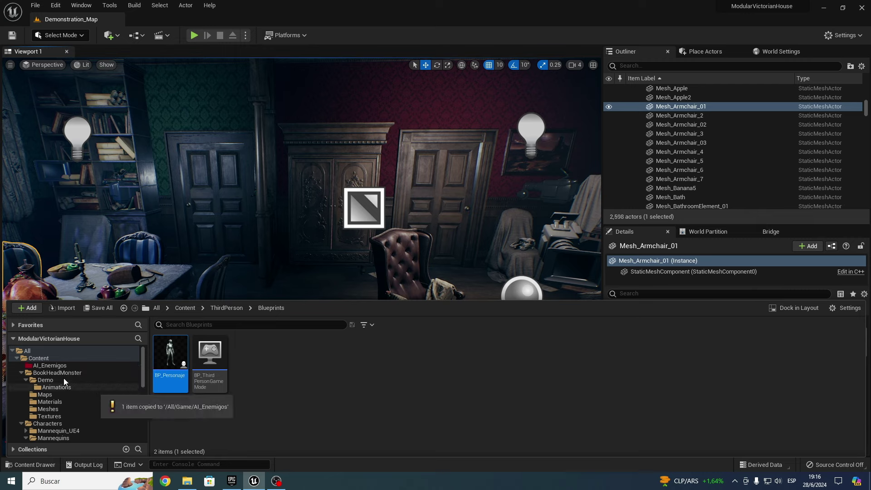
Rename the copied blueprint AI_Enemigo and open it in the Blueprint editor
left_click(50, 366)
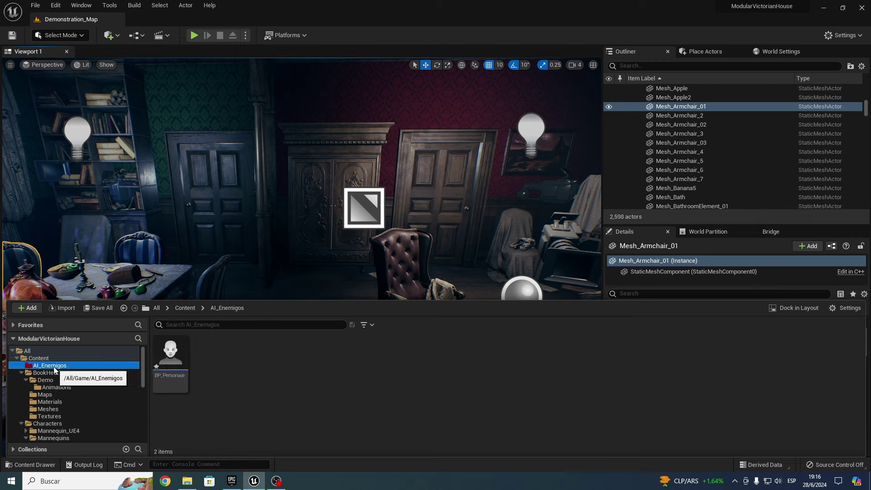
right_click(171, 365)
left_click(210, 195)
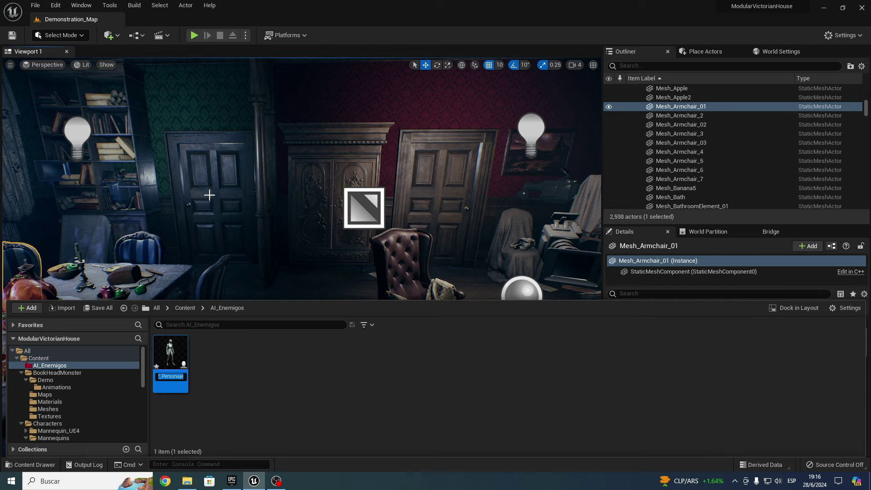
type("AI_")
type("Enemigo")
key("Return")
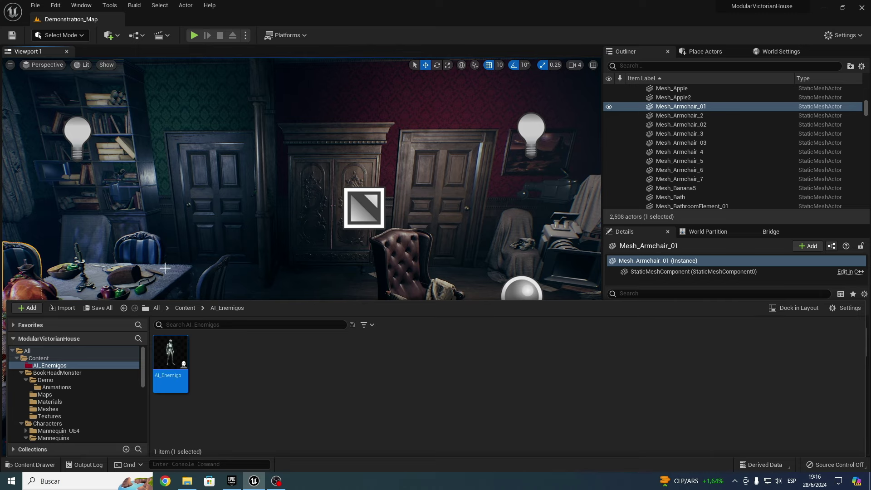
double_click(172, 368)
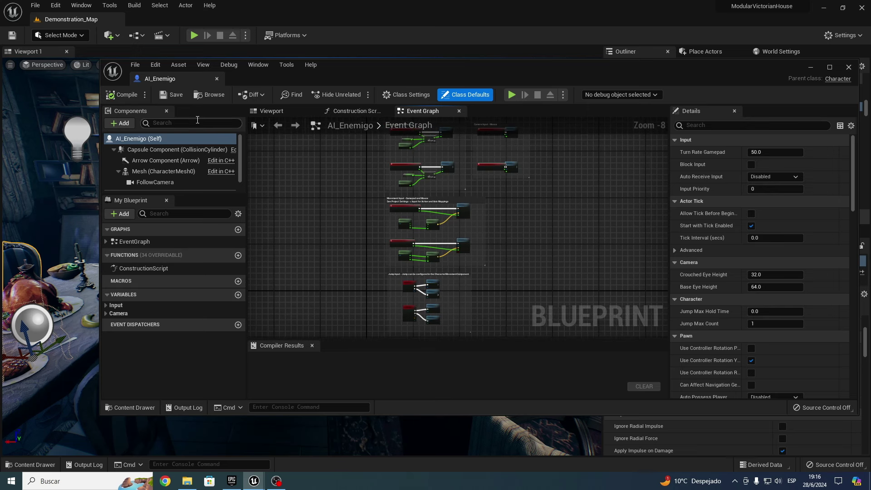
Dock the AI_Enemigo editor as a tab, delete its FollowCamera component, and compile
left_click_drag(177, 79, 168, 24)
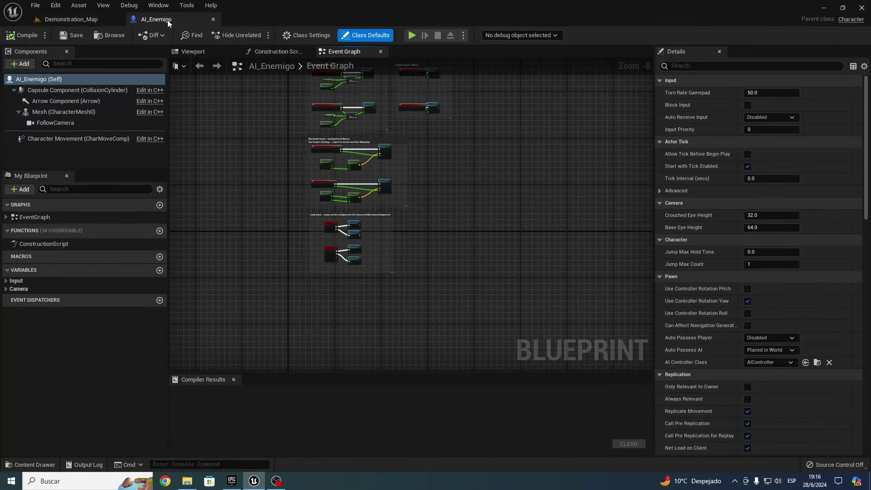
left_click(66, 122)
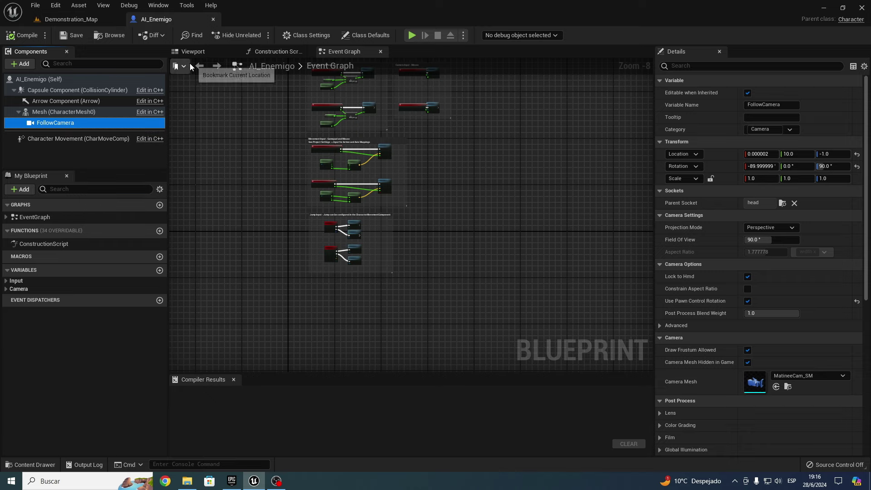
left_click(193, 52)
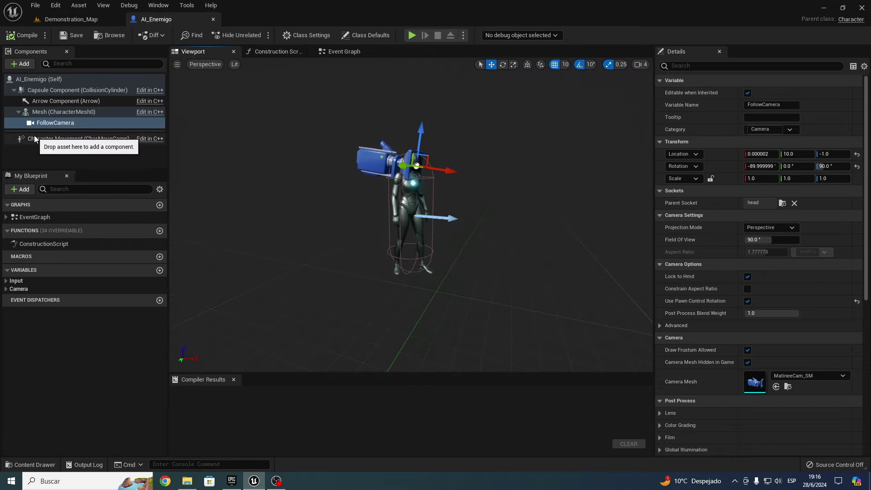
left_click(60, 125)
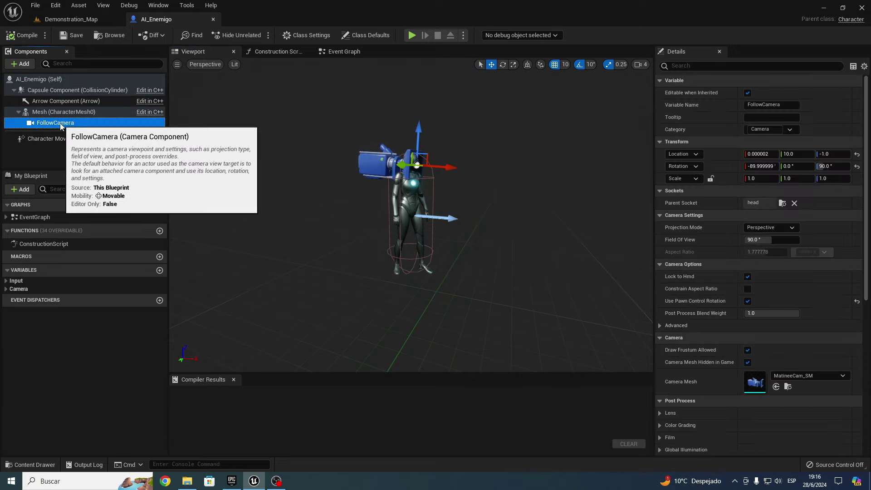
key("Delete")
left_click(27, 35)
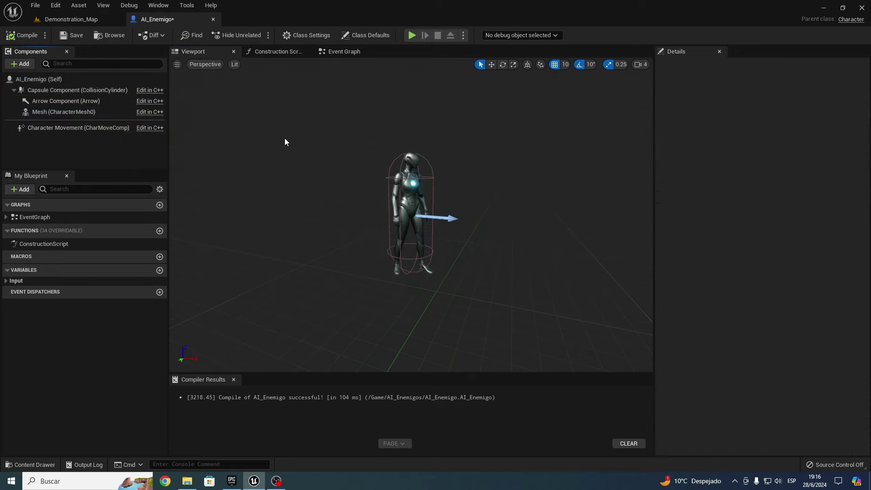
left_click(61, 113)
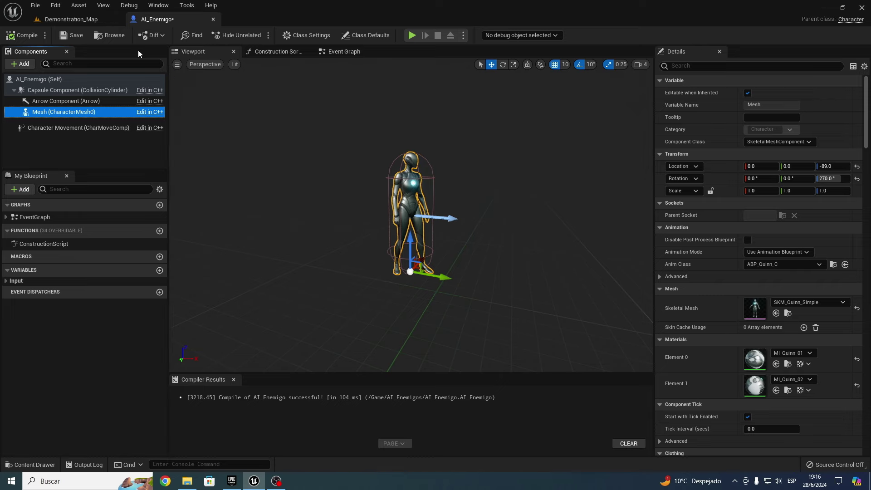
Set Character Movement's Max Walk Speed to 500 cm/s and recompile AI_Enemigo
left_click(78, 128)
scroll(789, 285, "down", 3)
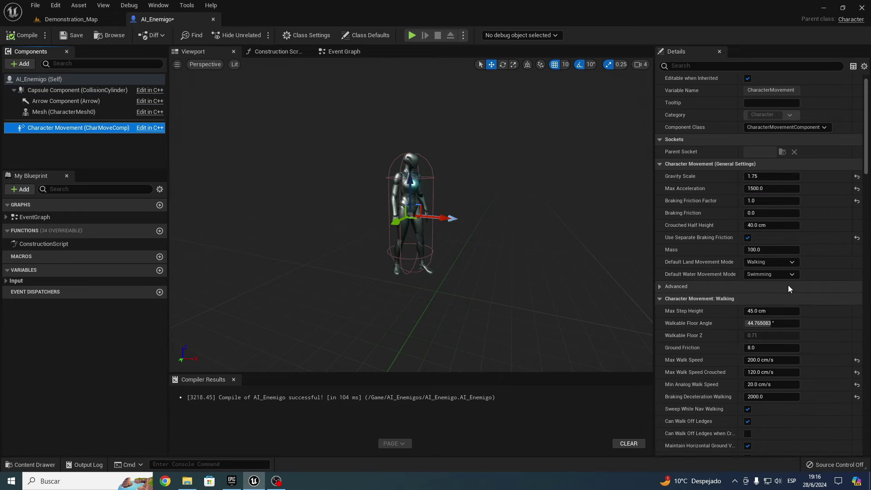
scroll(800, 286, "down", 1)
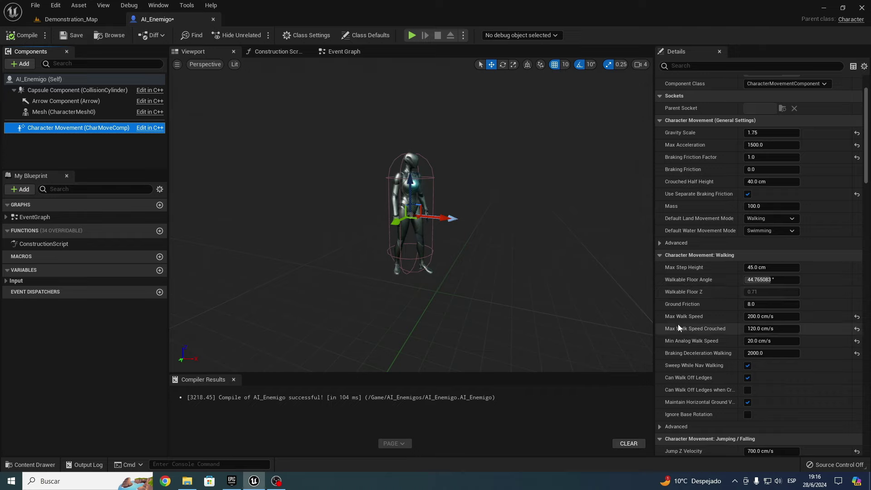
left_click(752, 317)
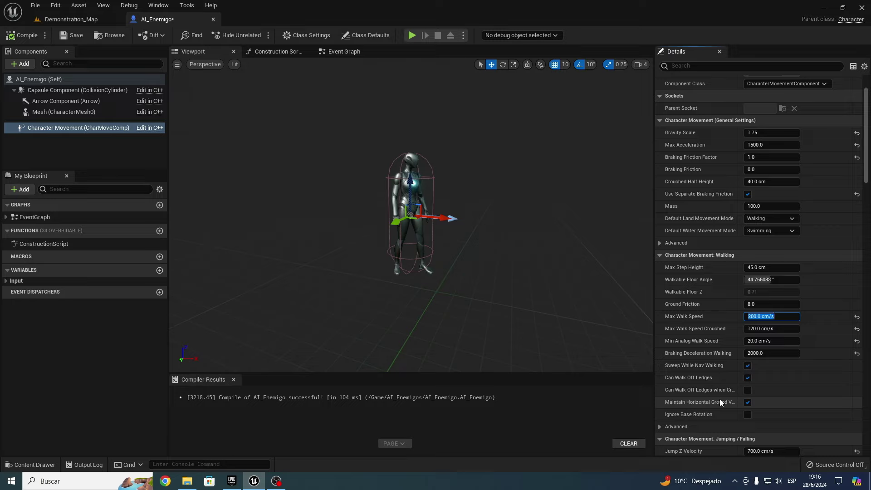
type("6")
key("BackSpace")
type("00")
key("Return")
left_click(18, 37)
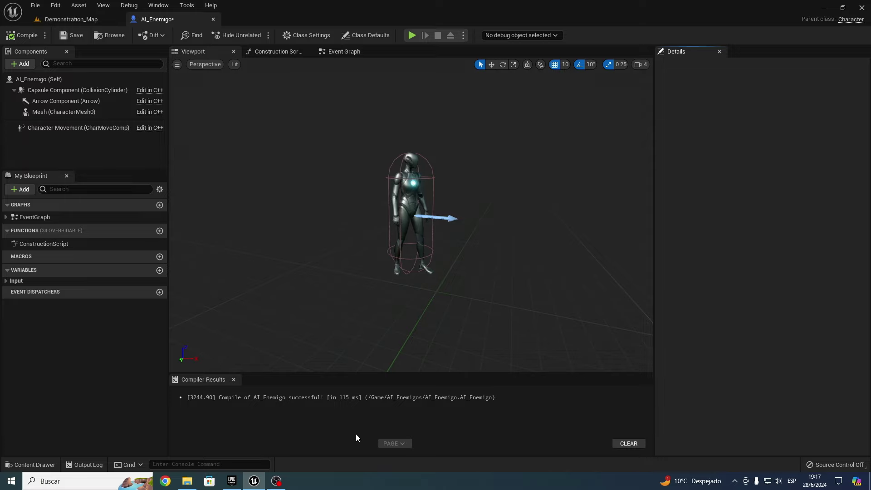
key("ctrl+space")
Create a Blueprint Class parented to AIController (searched 'aic') and name it AI_Controler
right_click(228, 366)
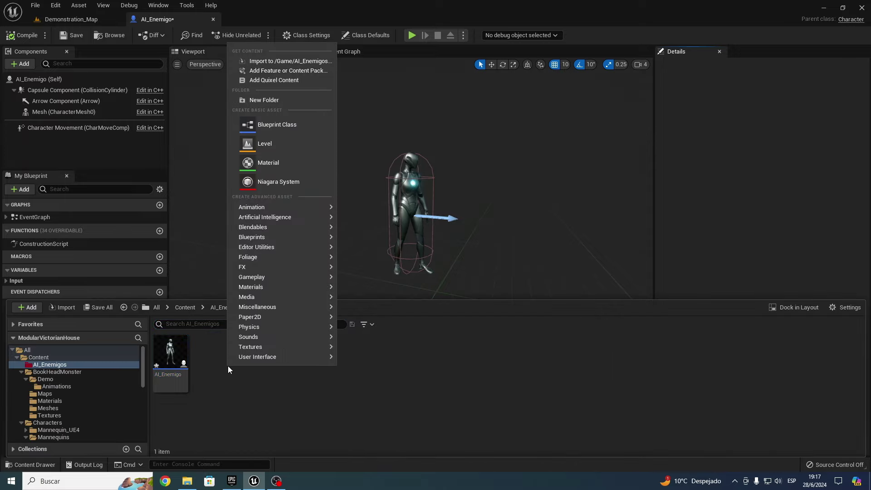
left_click(292, 131)
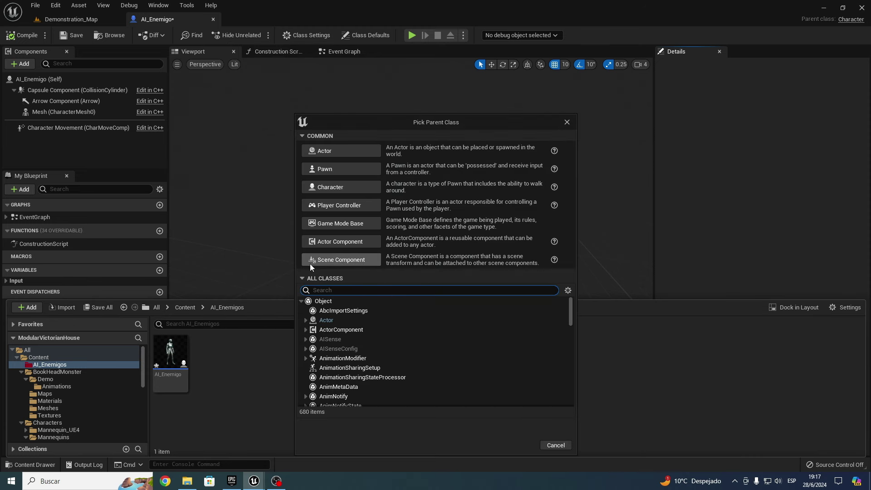
type("aic")
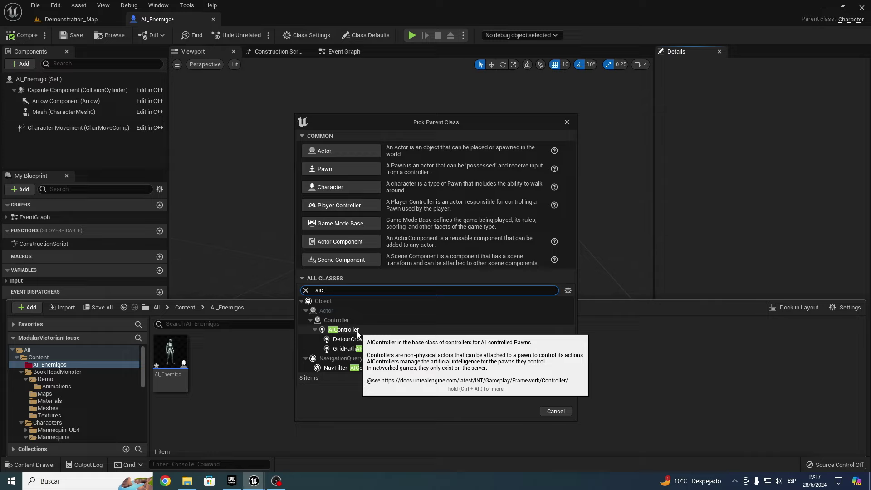
left_click(356, 331)
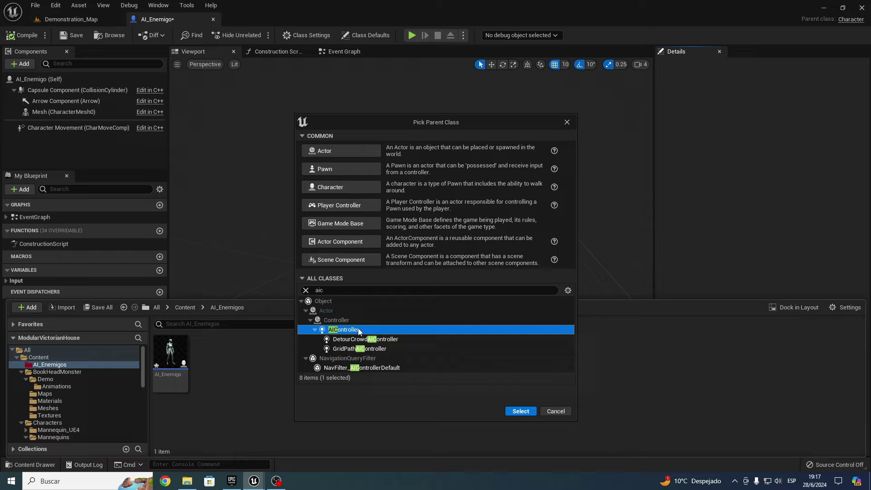
left_click(302, 280)
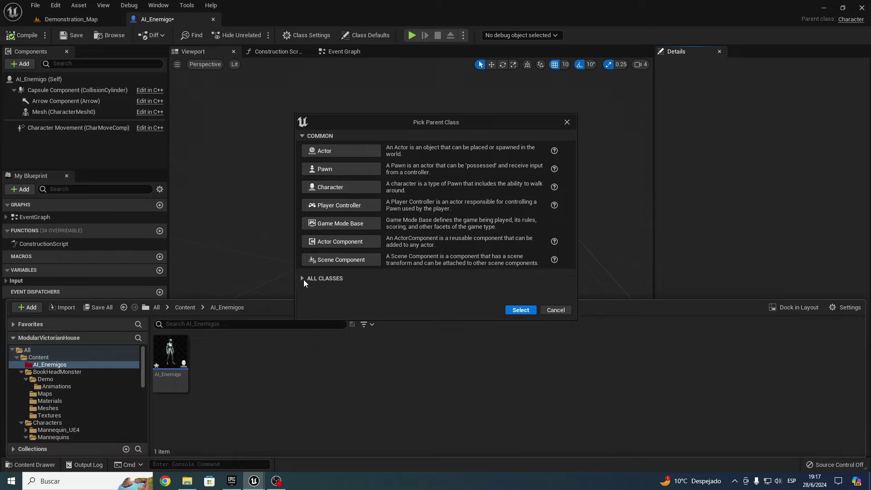
left_click(301, 279)
type("aic")
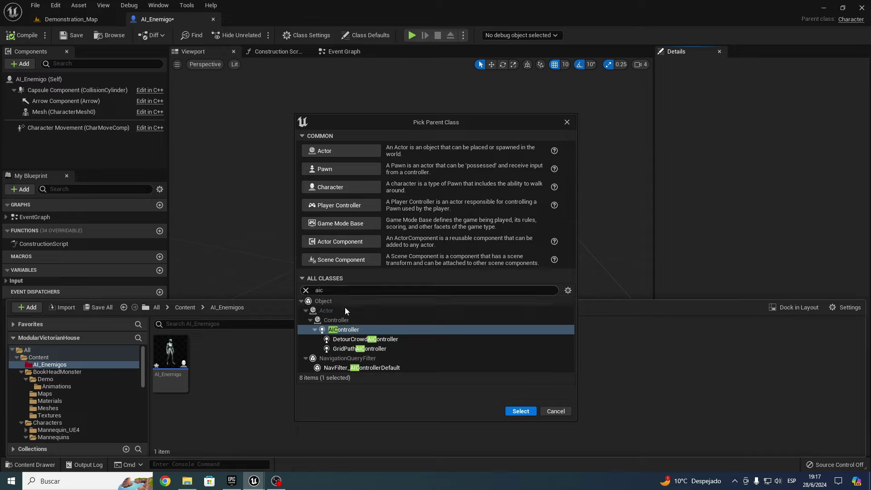
left_click(526, 413)
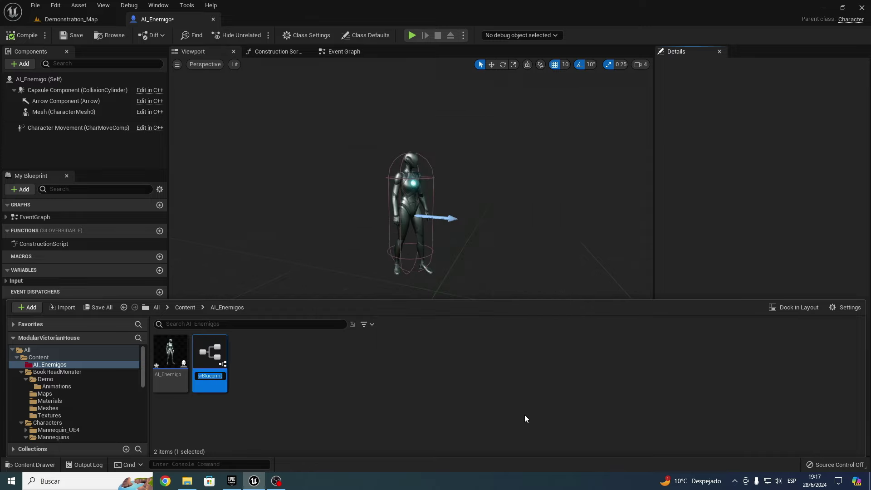
type("AI_")
type("Controler")
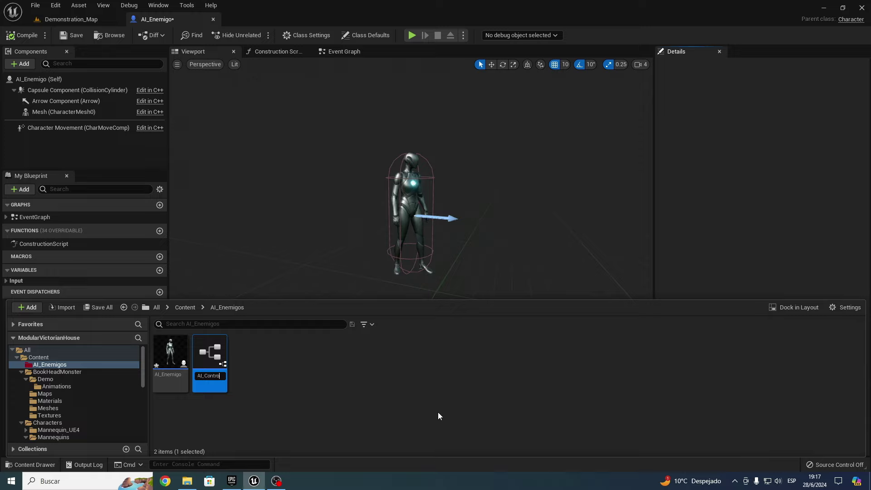
key("Return")
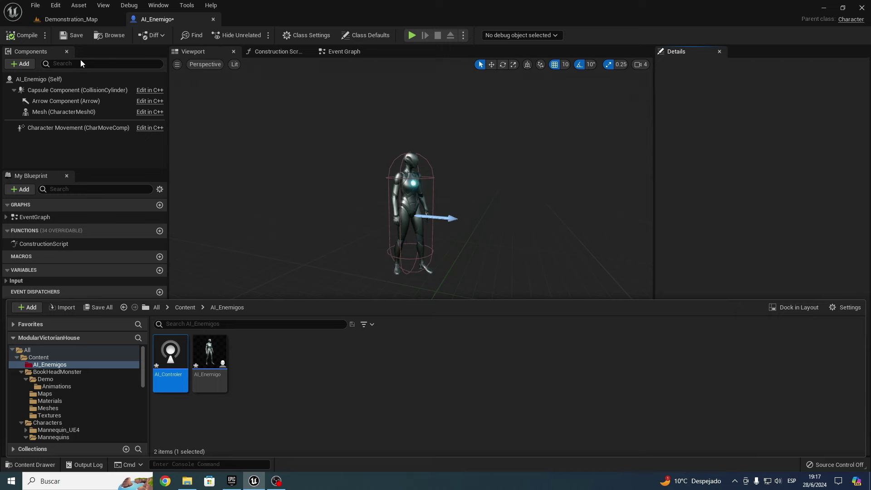
Set AI_Enemigo's AI Controller Class to AI_Controler in Class Defaults and compile
left_click(64, 80)
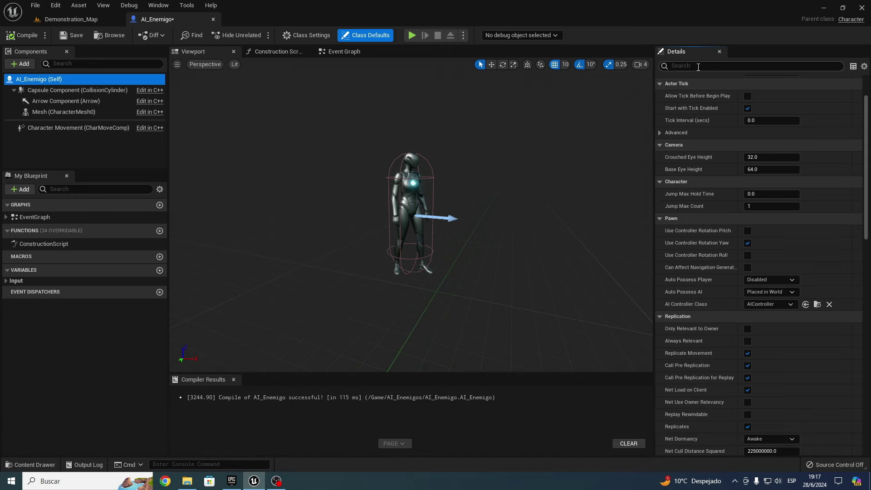
left_click(699, 67)
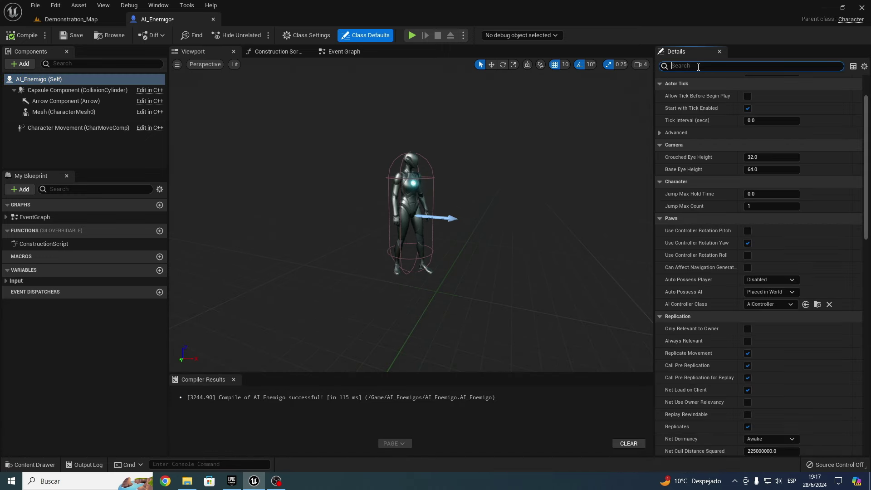
type("ai")
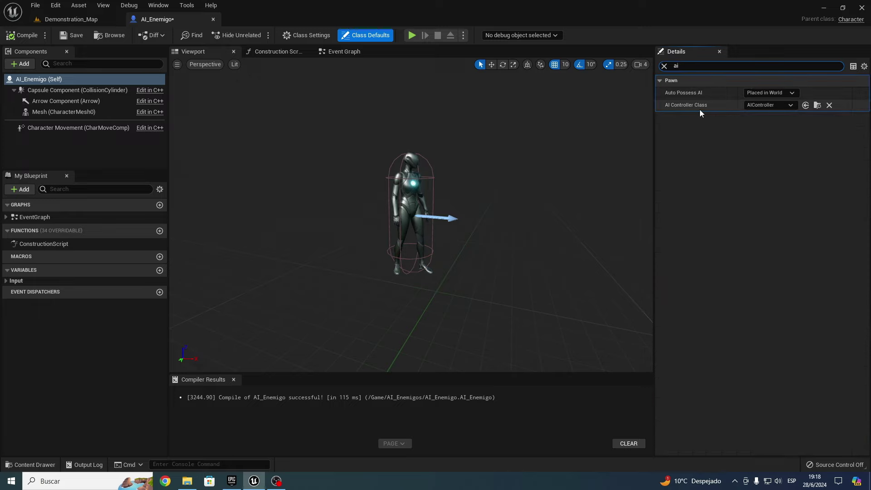
left_click(774, 148)
key("ctrl+space")
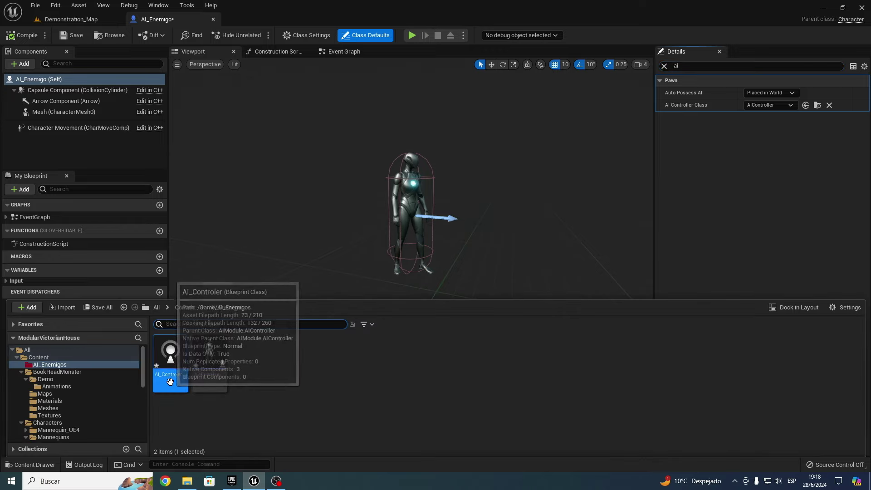
left_click(806, 105)
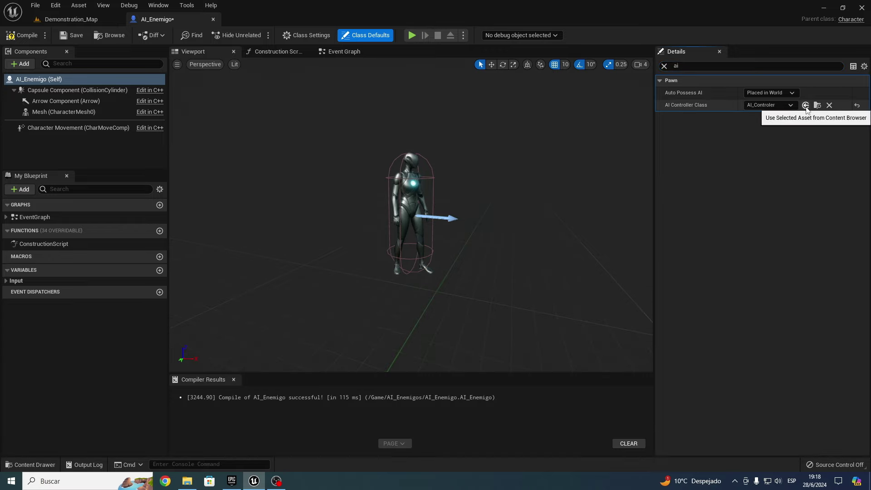
left_click(30, 36)
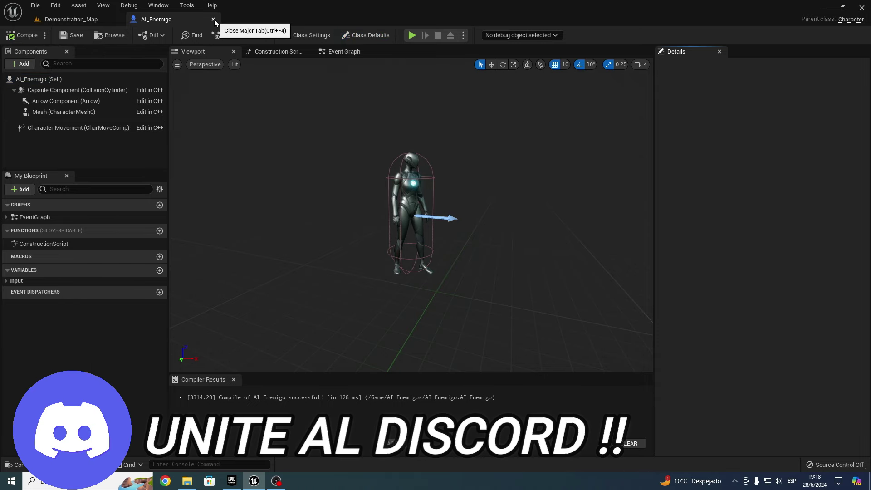
Close the blueprint editor and save the Demonstration_Map level
left_click(213, 19)
left_click(15, 36)
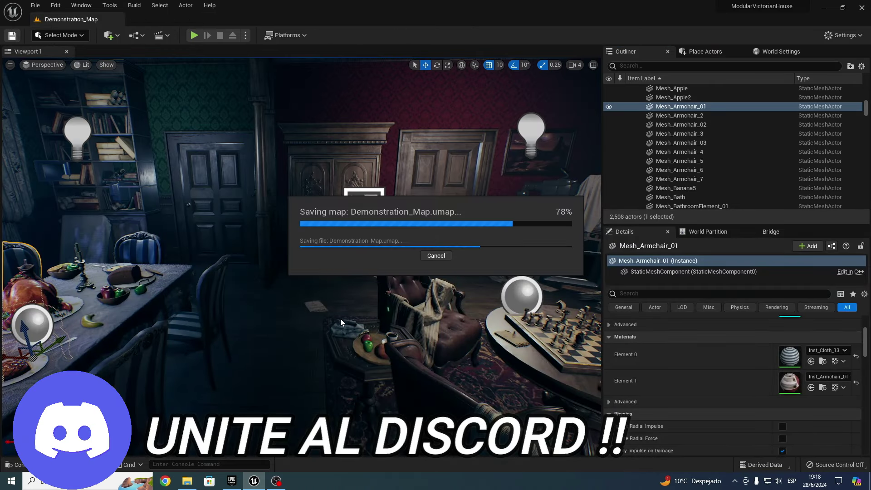
right_click_drag(340, 318, 340, 319)
key("ctrl+space")
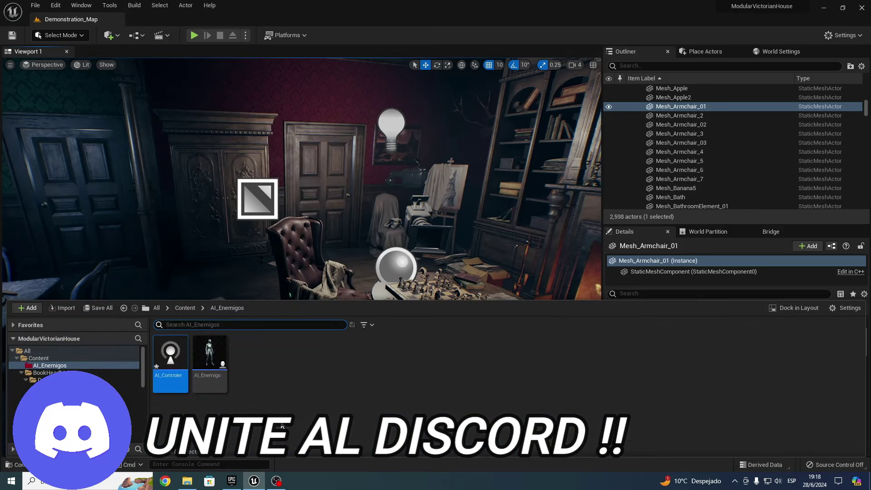
Create an Artificial Intelligence > Behavior Tree asset, keeping the name NewBehaviorTree
left_click(255, 399)
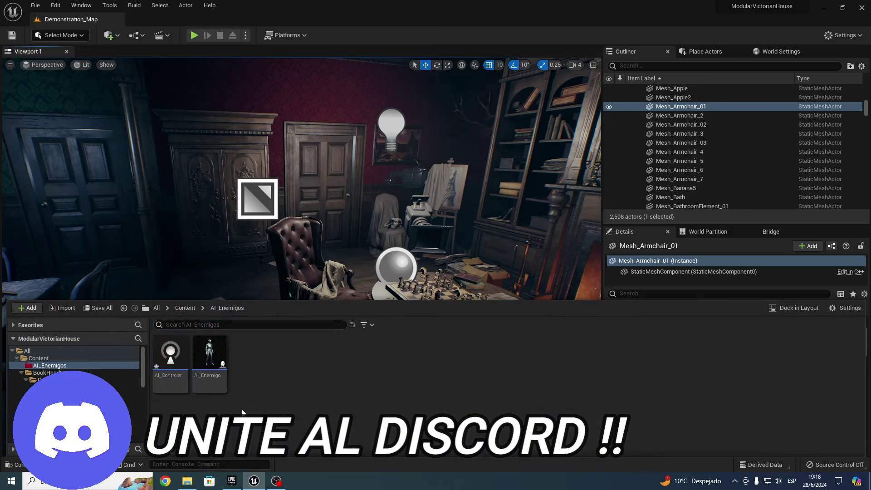
right_click(274, 358)
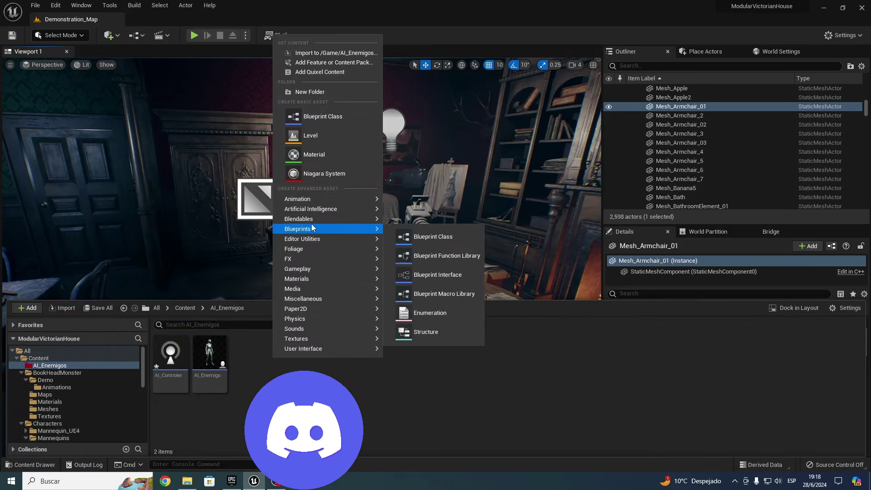
mouse_move(319, 209)
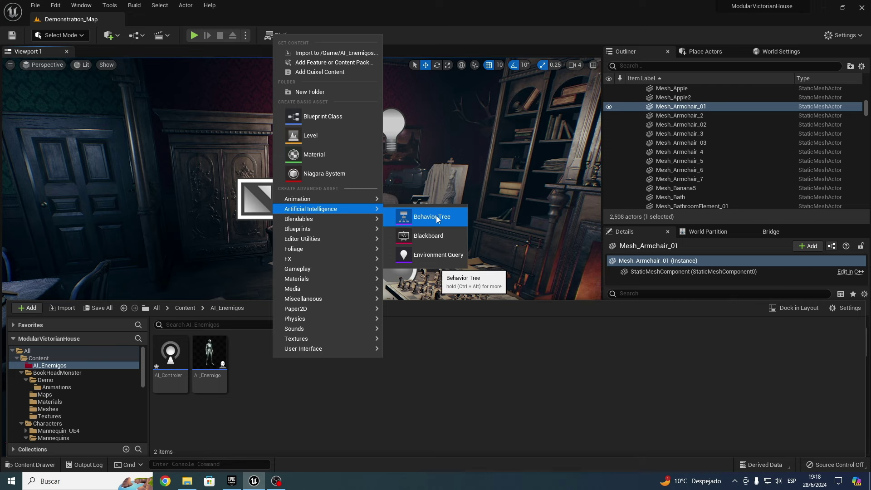
left_click(441, 220)
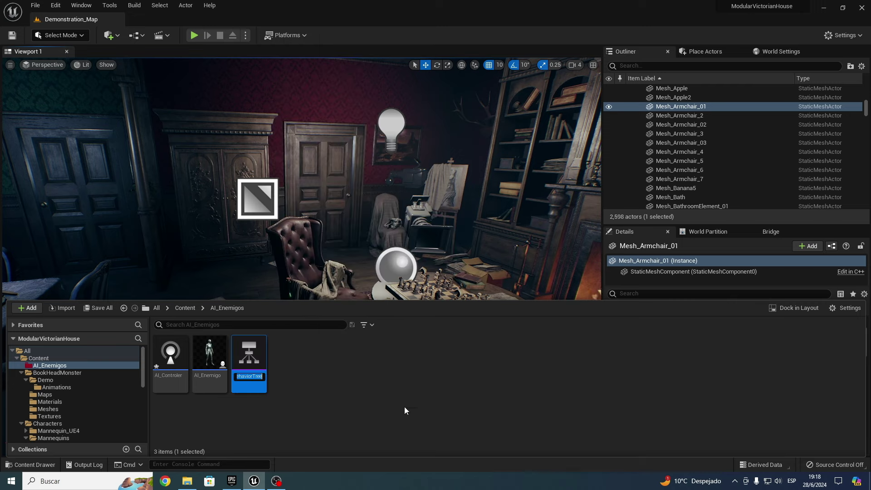
key("Return")
Open NewBehaviorTree and dock its editor as a tab in the main window
double_click(252, 382)
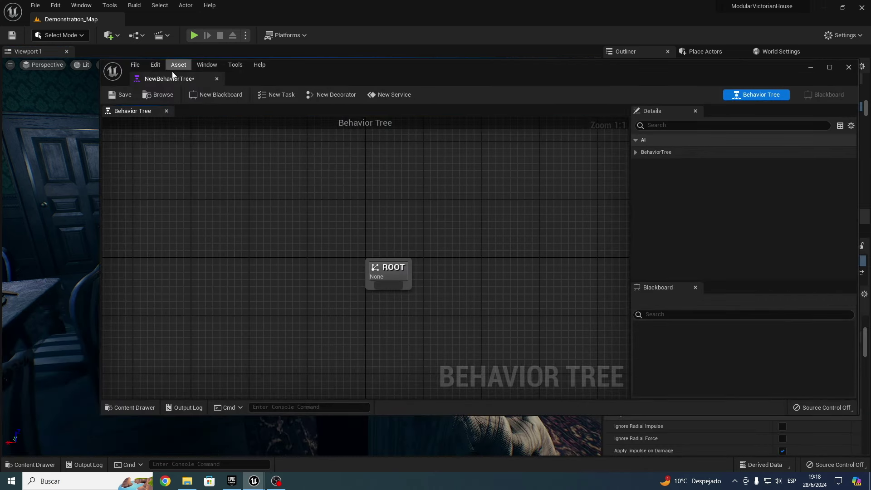
left_click_drag(168, 58, 164, 18)
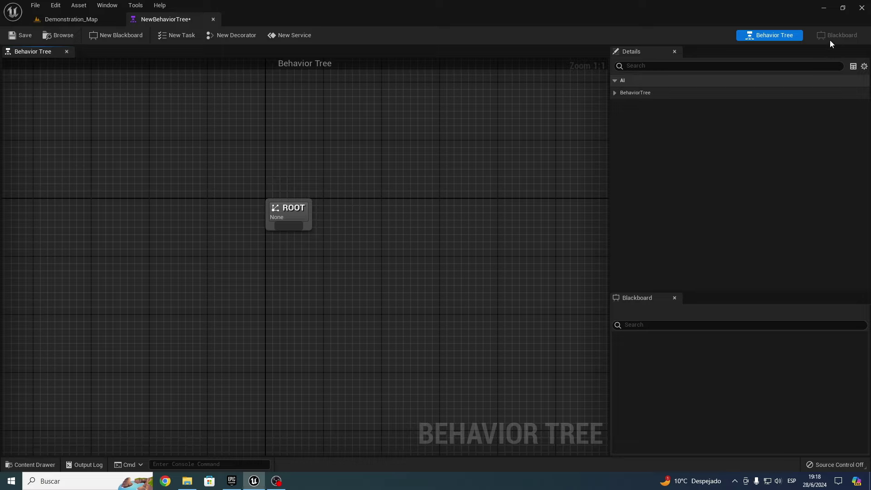
key("ctrl+space")
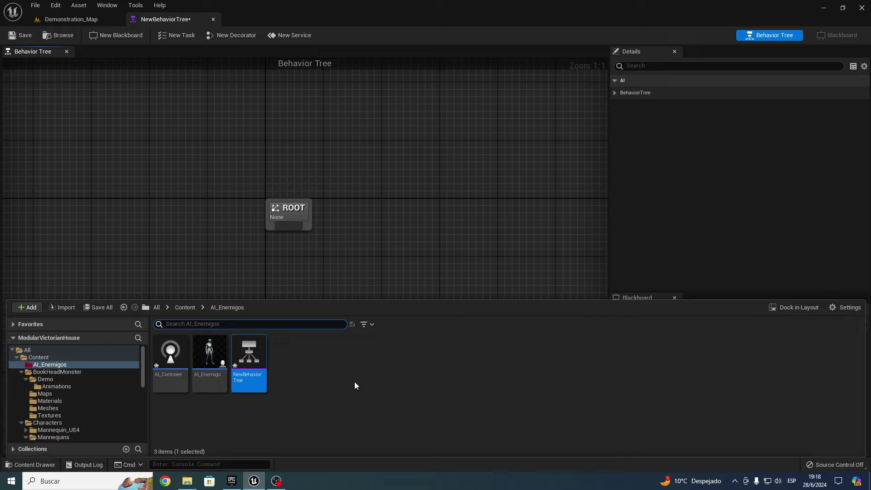
right_click(291, 365)
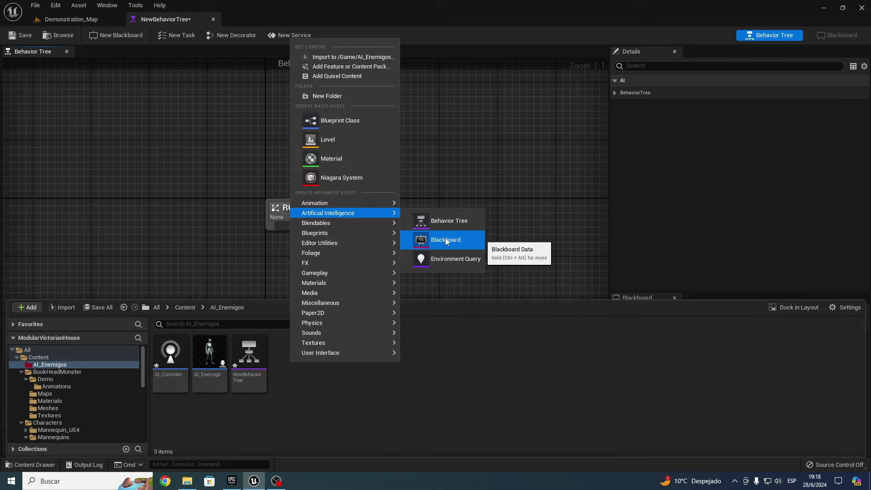
left_click(440, 407)
left_click(252, 294)
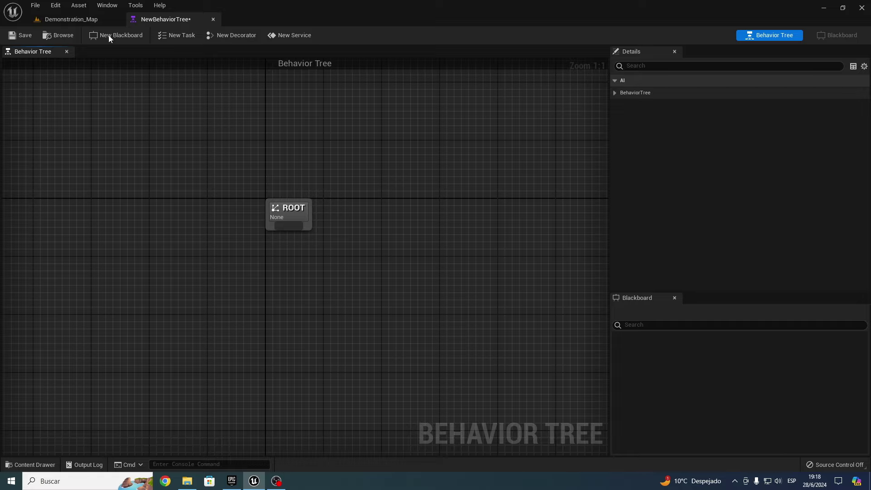
Create a new blackboard for the tree, saved as NewBlackboardData
left_click(121, 35)
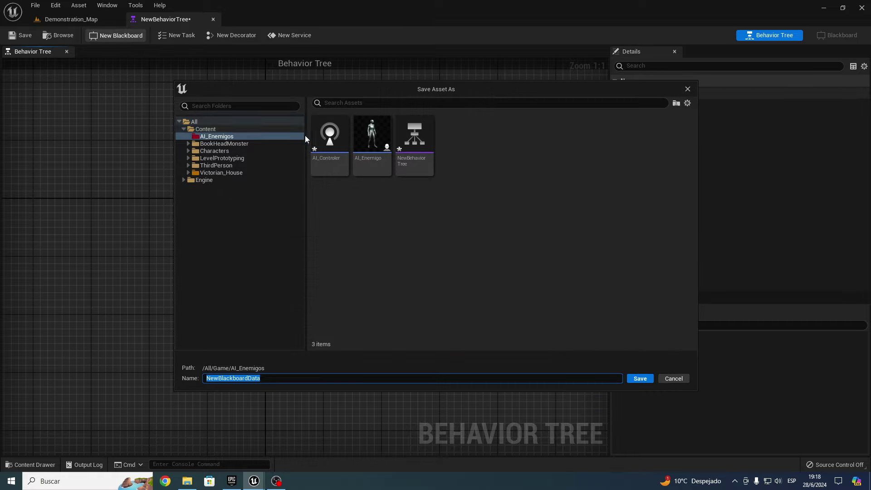
left_click(641, 379)
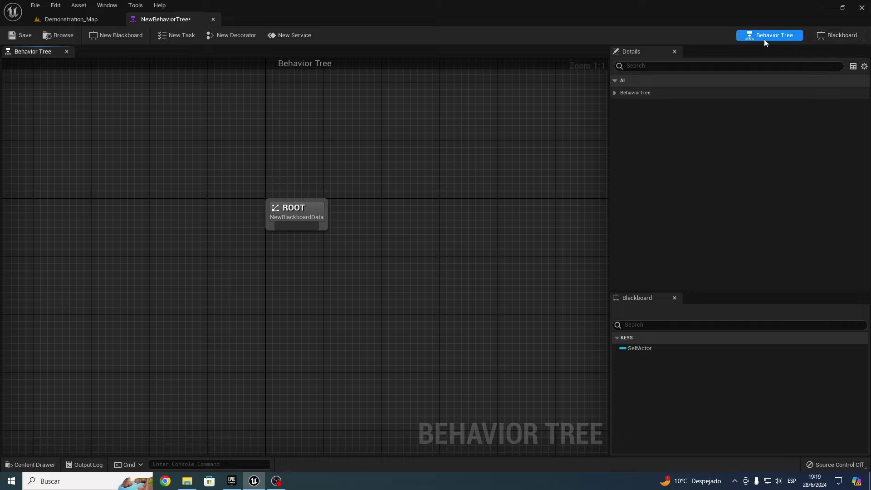
key("ctrl+space")
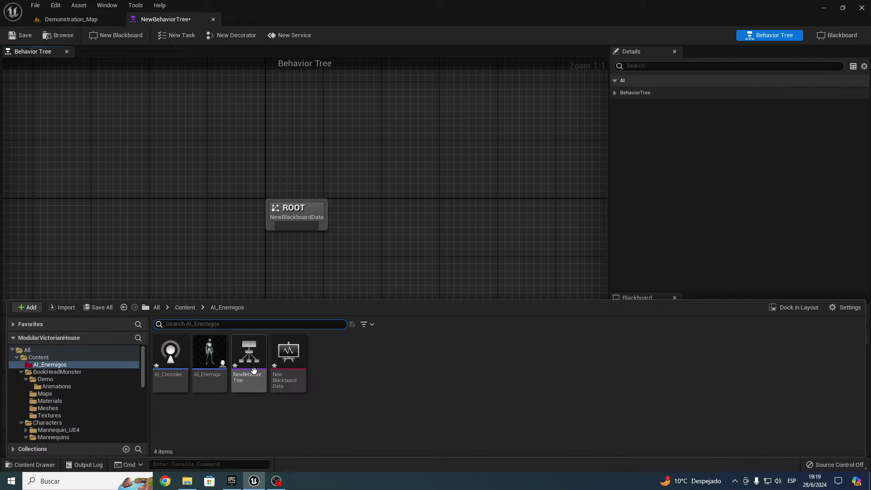
Switch to Blackboard mode to view NewBlackboardData's keys, listing only SelfActor
left_click(300, 386)
left_click(471, 285)
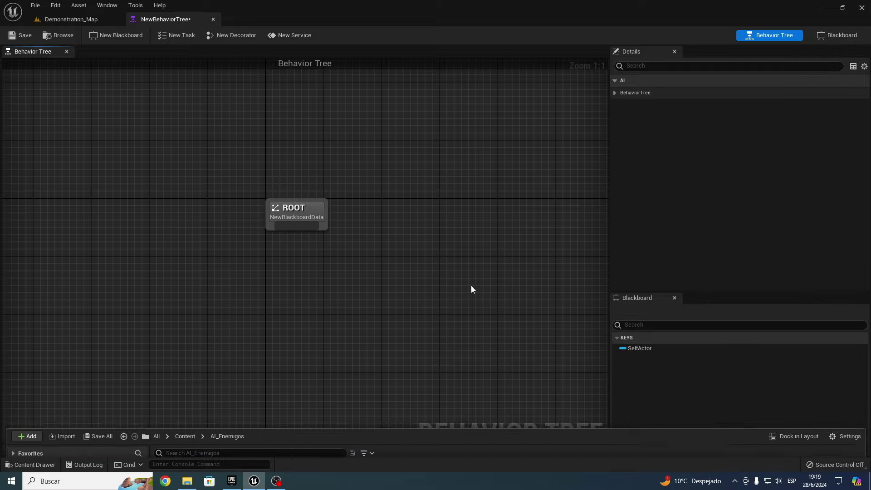
left_click(838, 36)
left_click(784, 34)
left_click(844, 37)
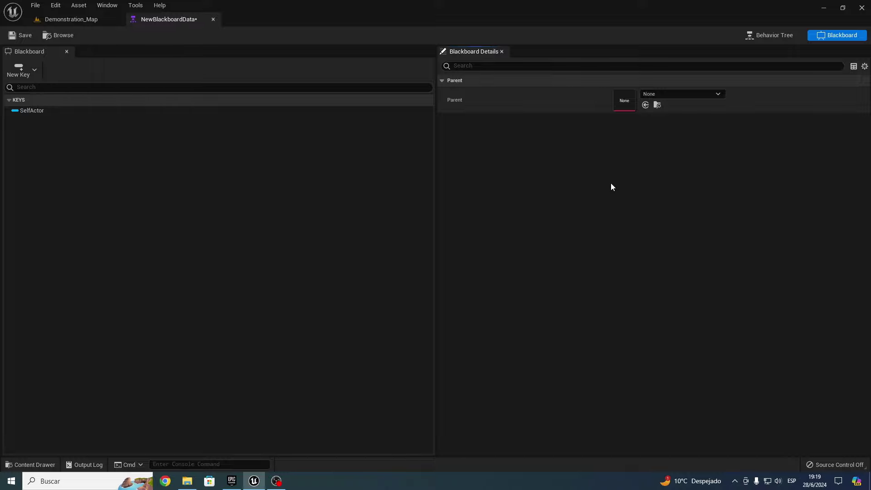
Add a new Vector key to the blackboard
left_click(28, 72)
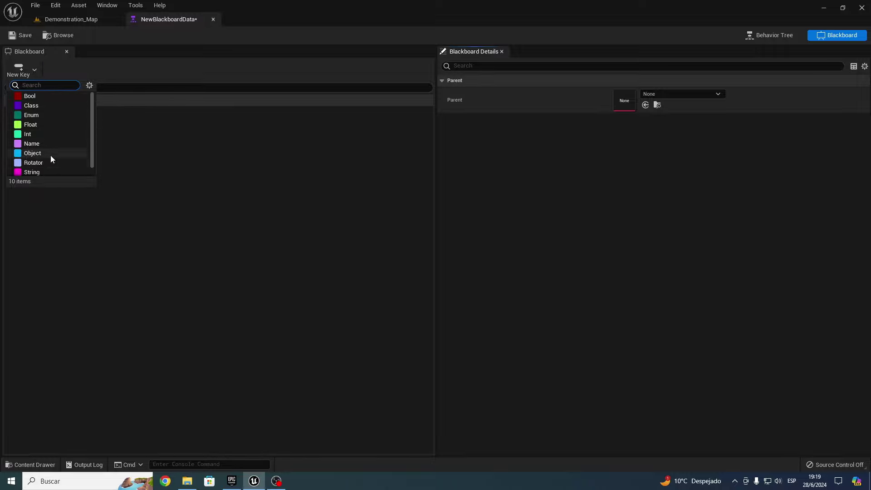
scroll(50, 155, "down", 1)
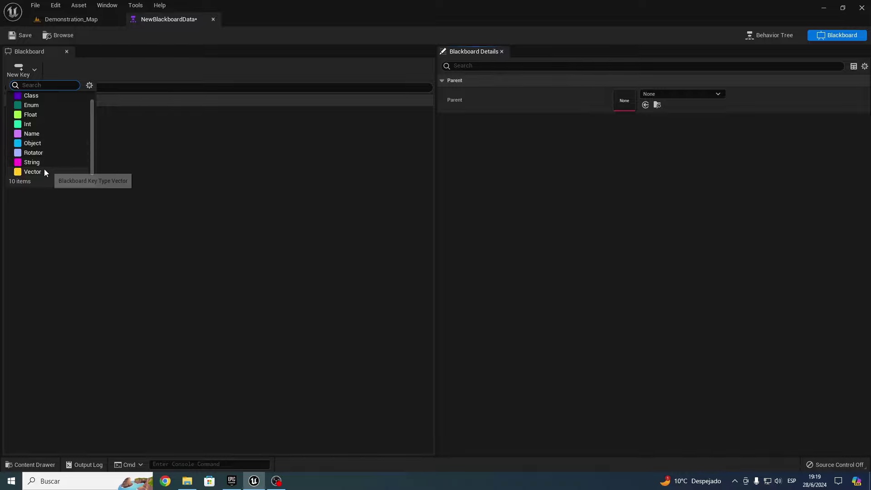
scroll(41, 166, "up", 1)
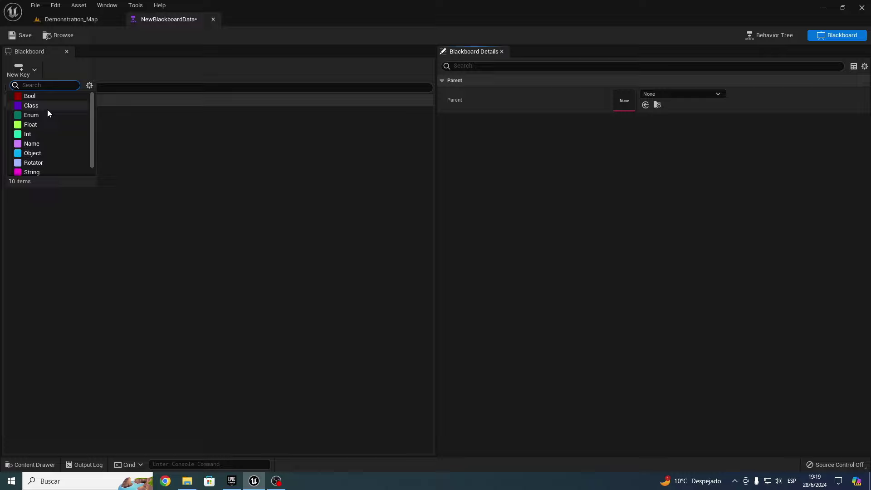
scroll(47, 110, "down", 1)
scroll(45, 115, "up", 1)
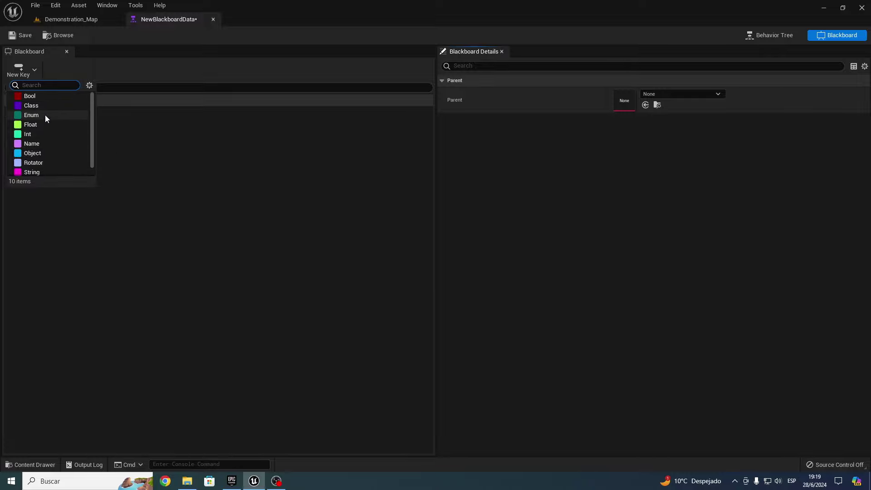
scroll(49, 137, "down", 1)
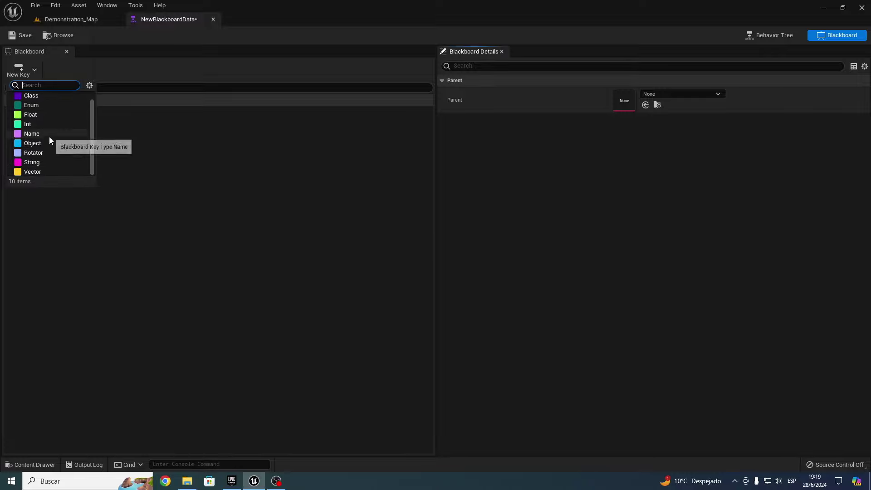
left_click(40, 173)
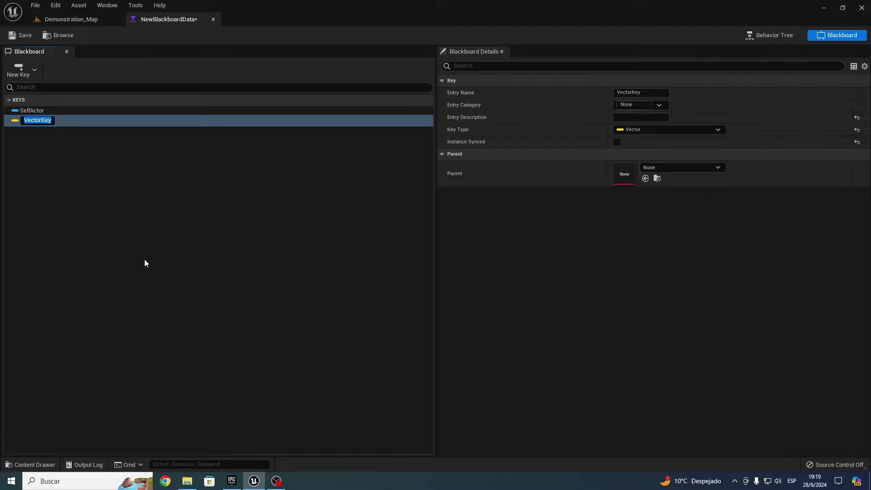
Name the Vector key NuevaLocalizacion, save the blackboard, and return to the behavior tree
type("Nueva")
type("LocaLIZA")
type("CION")
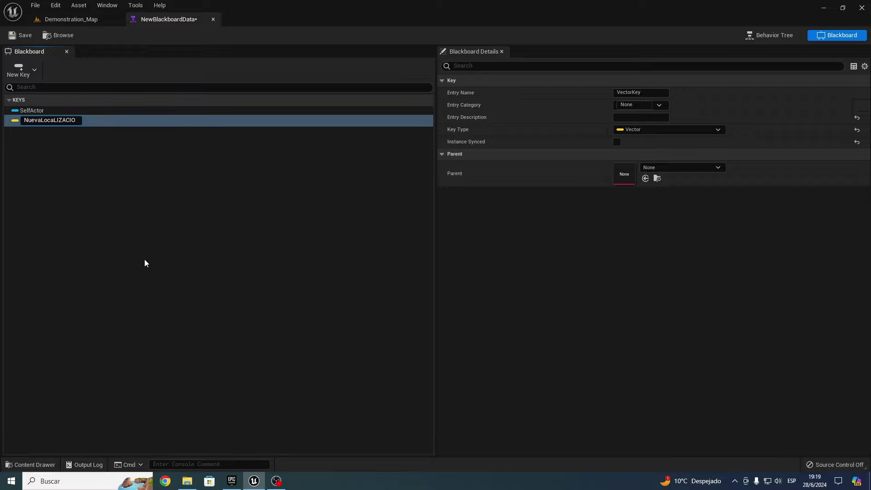
key("BackSpace")
key("BackSpace")
key("BackSpace")
type("zac")
type("ion")
key("Return")
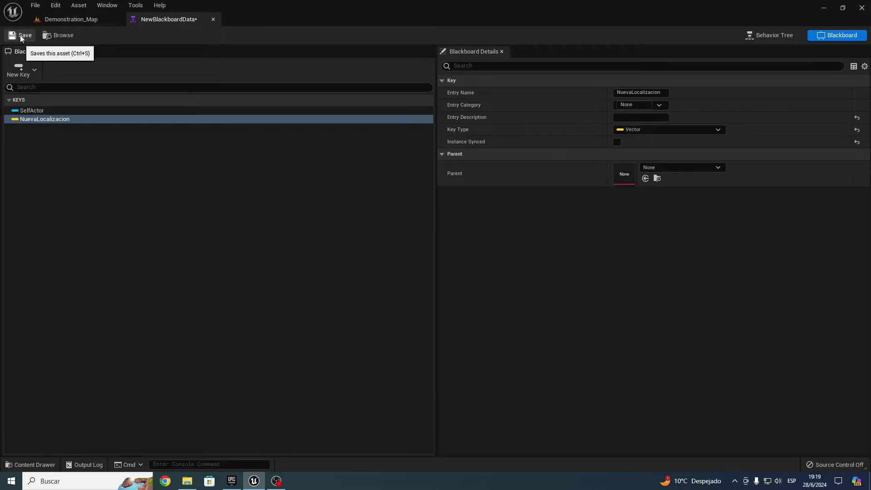
left_click(20, 34)
left_click(777, 40)
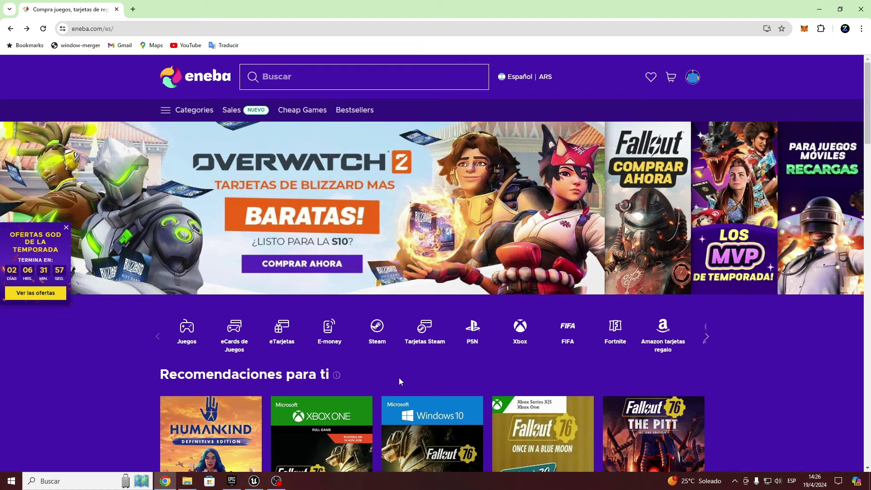
scroll(399, 381, "down", 1)
scroll(204, 346, "down", 6)
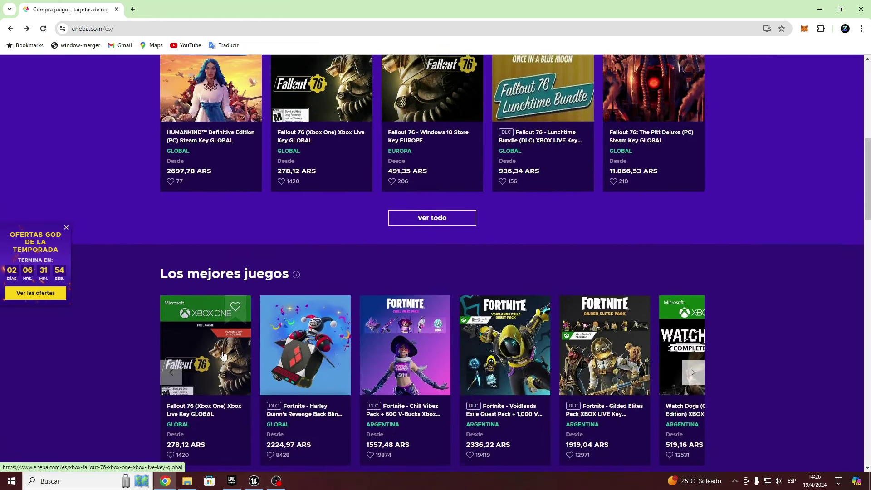
scroll(191, 317, "up", 6)
left_click(181, 295)
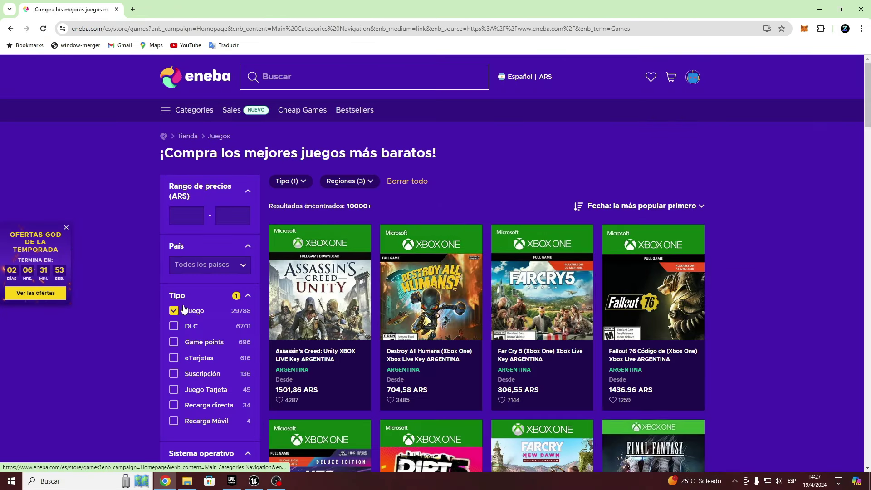
scroll(154, 334, "down", 1)
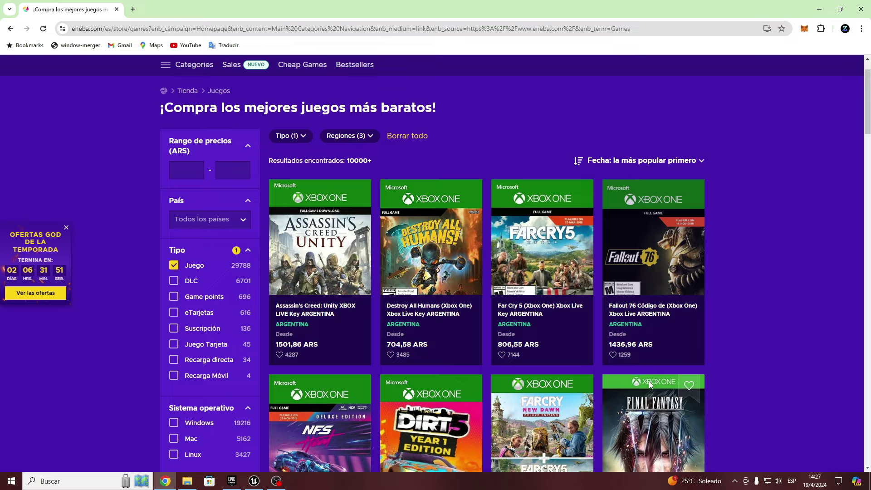
scroll(573, 380, "down", 4)
scroll(129, 295, "down", 2)
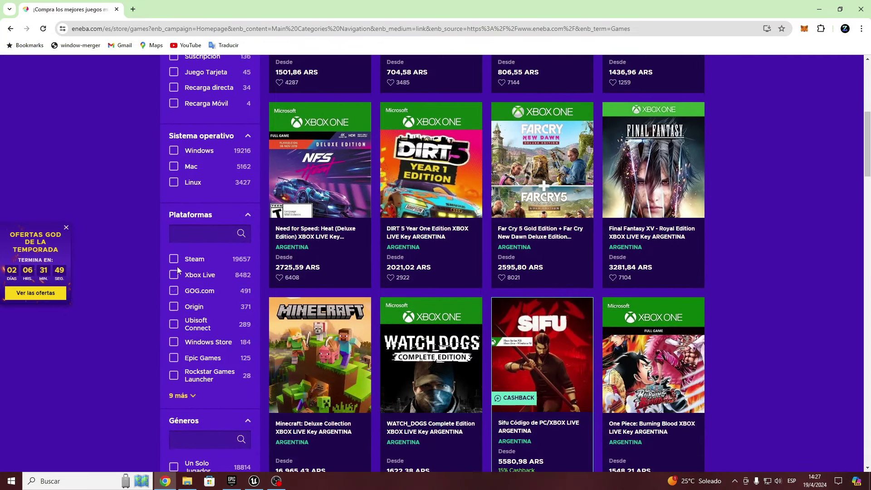
left_click(188, 260)
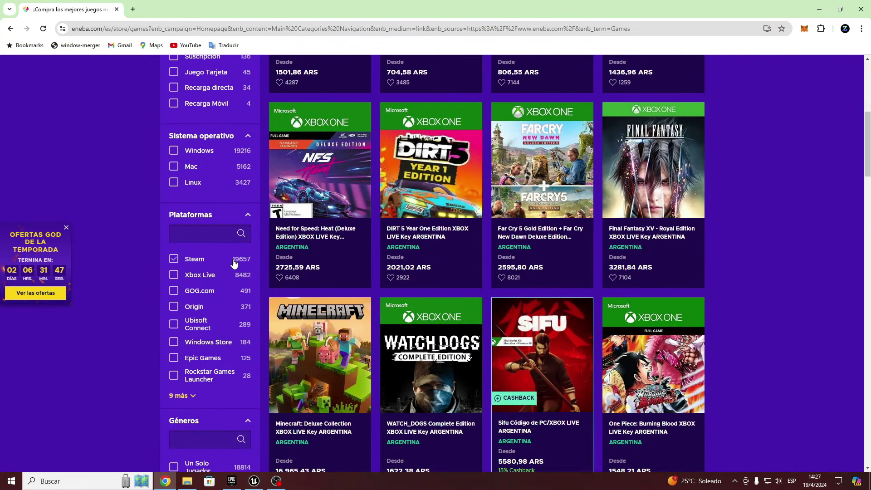
left_click(249, 258)
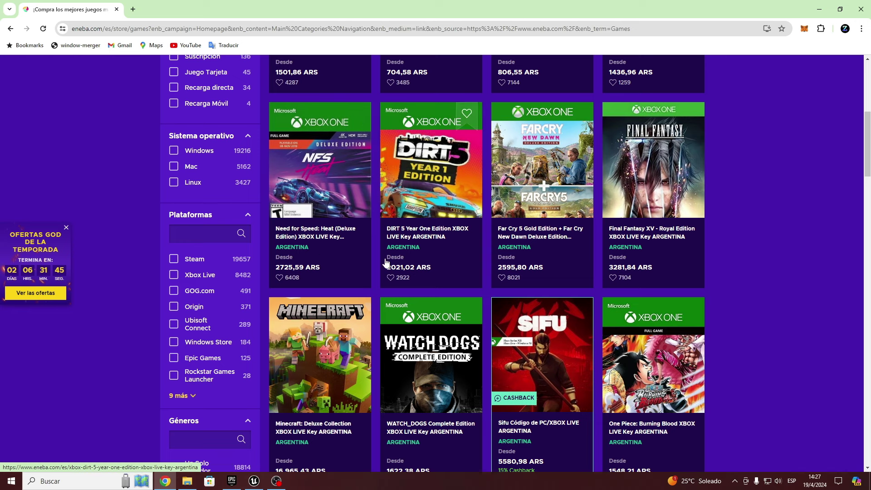
scroll(403, 253, "up", 1)
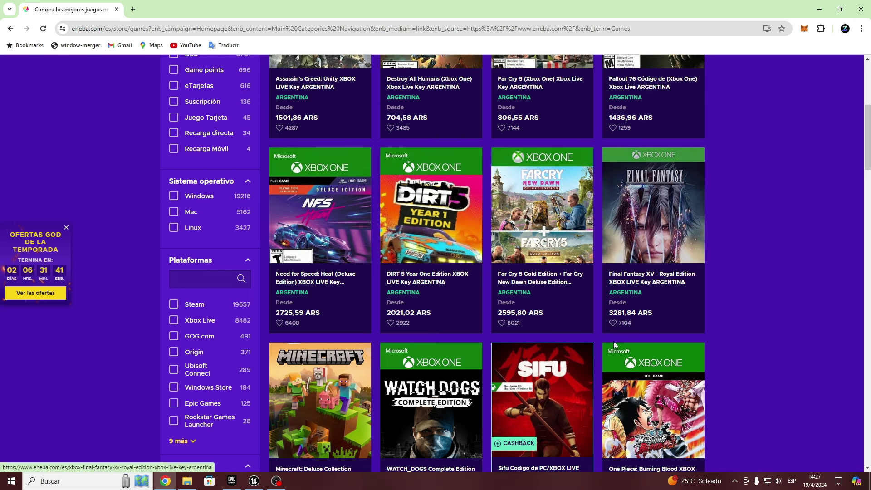
scroll(616, 354, "up", 6)
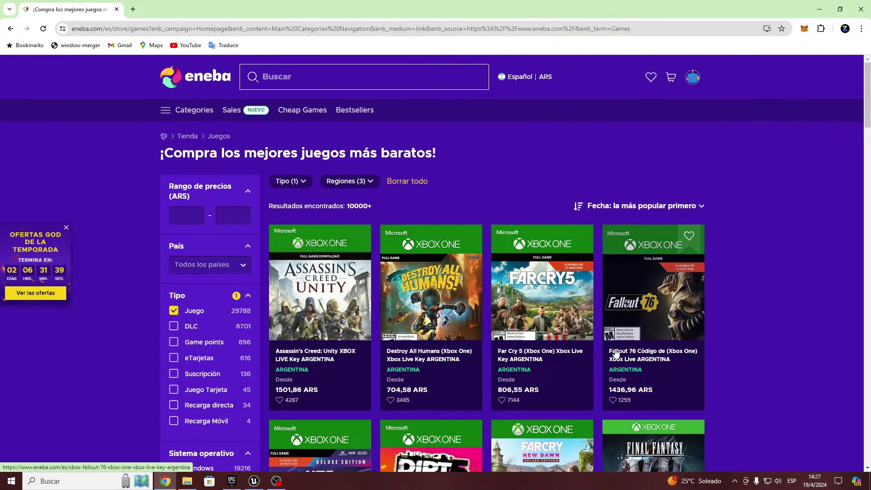
key("alt+Left")
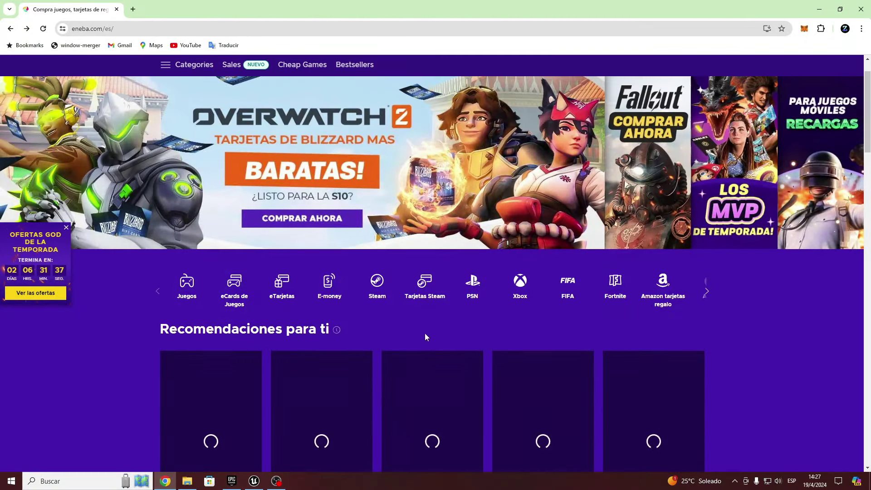
left_click(425, 282)
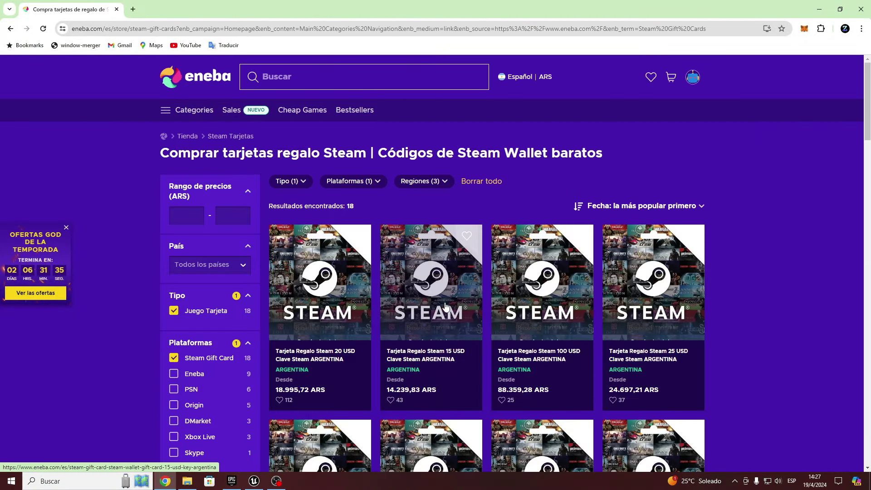
scroll(450, 308, "down", 5)
scroll(449, 308, "down", 1)
scroll(481, 340, "down", 3)
scroll(482, 337, "down", 1)
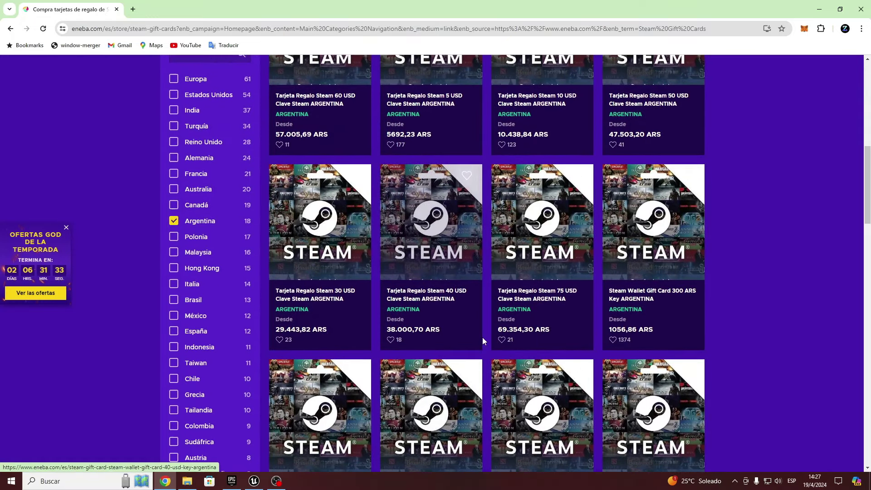
scroll(483, 336, "down", 1)
scroll(483, 340, "down", 1)
scroll(485, 341, "down", 3)
scroll(484, 342, "up", 4)
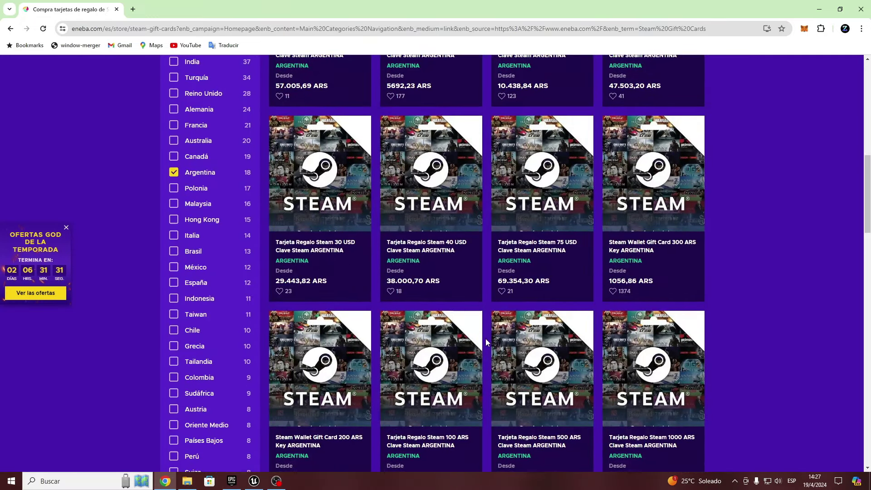
key("alt+Left")
left_click(615, 293)
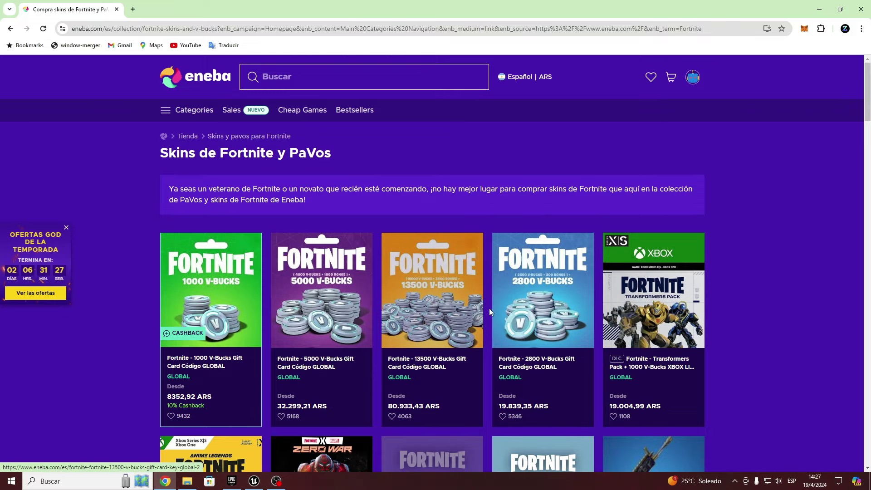
scroll(623, 323, "down", 1)
scroll(623, 322, "down", 3)
scroll(545, 313, "down", 2)
scroll(431, 304, "down", 3)
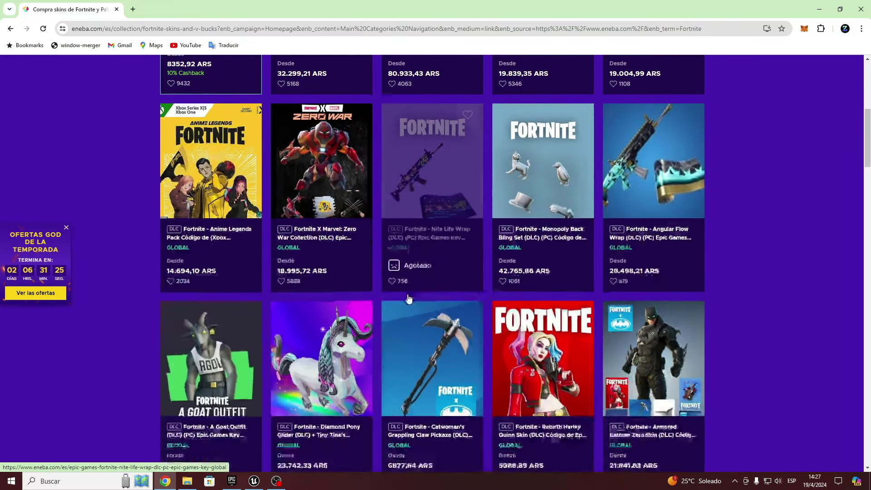
scroll(334, 294, "down", 3)
scroll(335, 294, "down", 2)
scroll(333, 263, "down", 4)
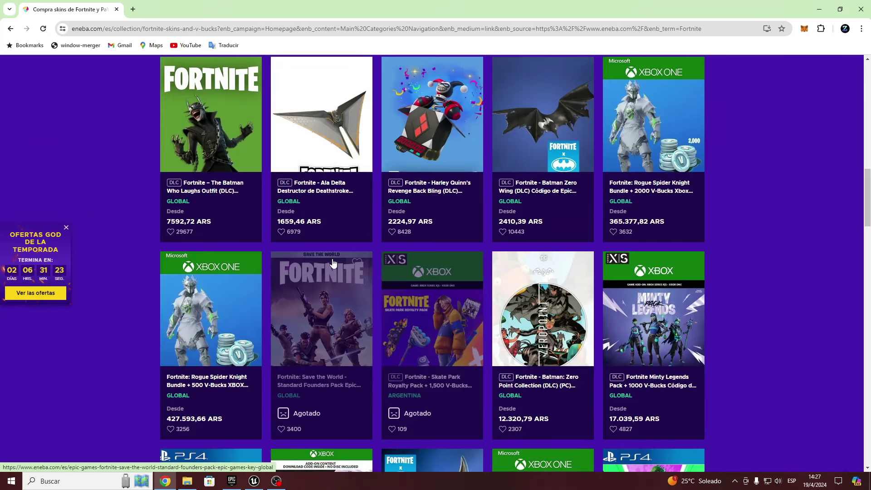
key("alt+Left")
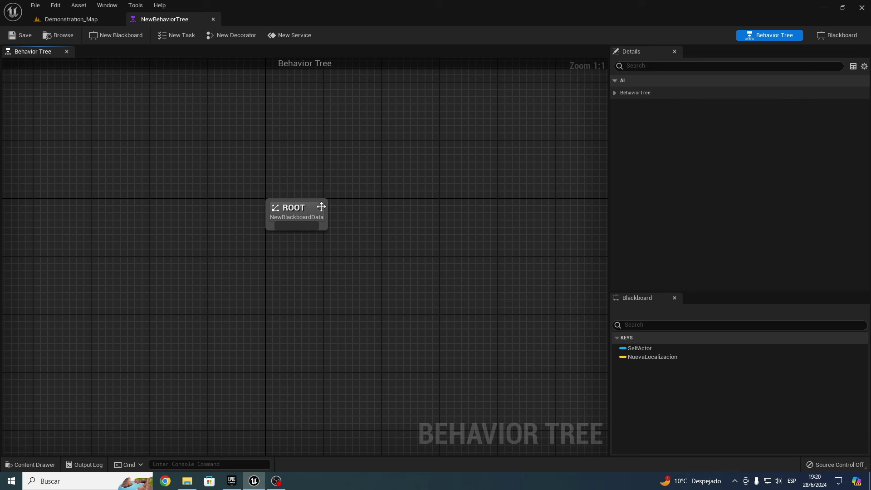
Wire a new Selector node beneath ROOT in the behavior tree
right_click_drag(288, 293, 318, 266)
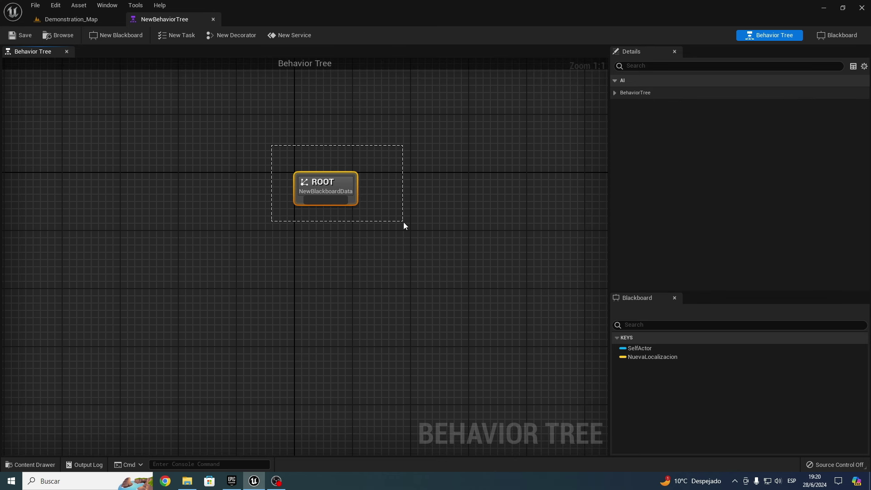
left_click_drag(274, 150, 404, 222)
left_click(360, 232)
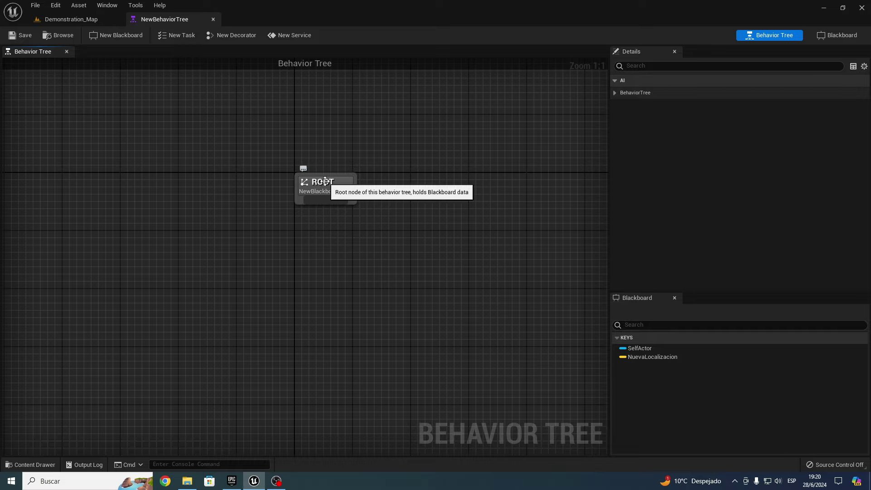
left_click_drag(324, 202, 318, 276)
left_click(339, 303)
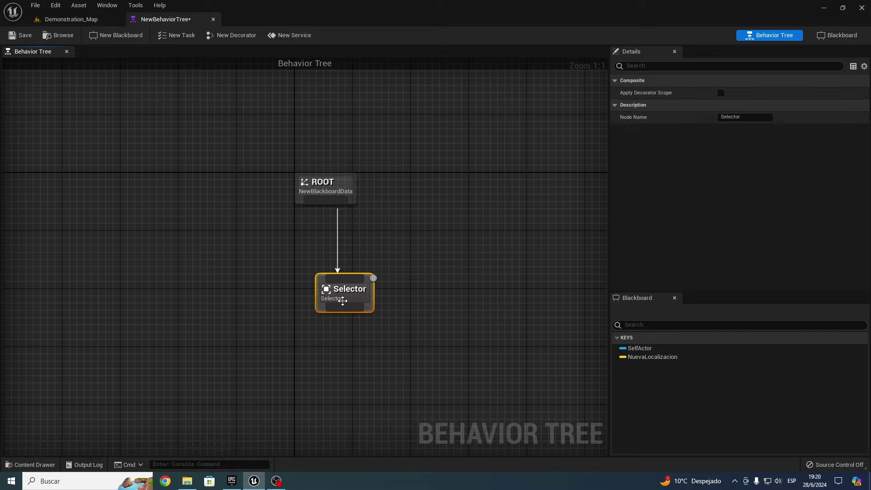
left_click_drag(265, 249, 398, 349)
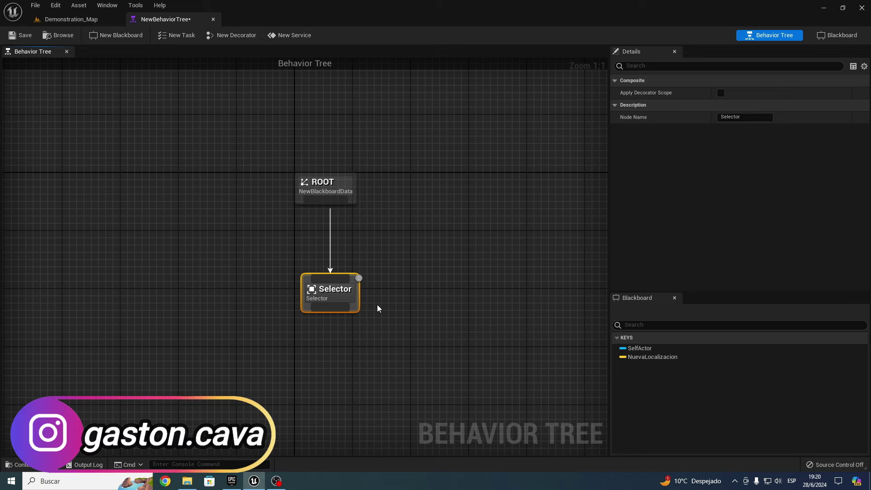
Attach a Sequence composite as the Selector's child
right_click_drag(326, 333, 319, 247)
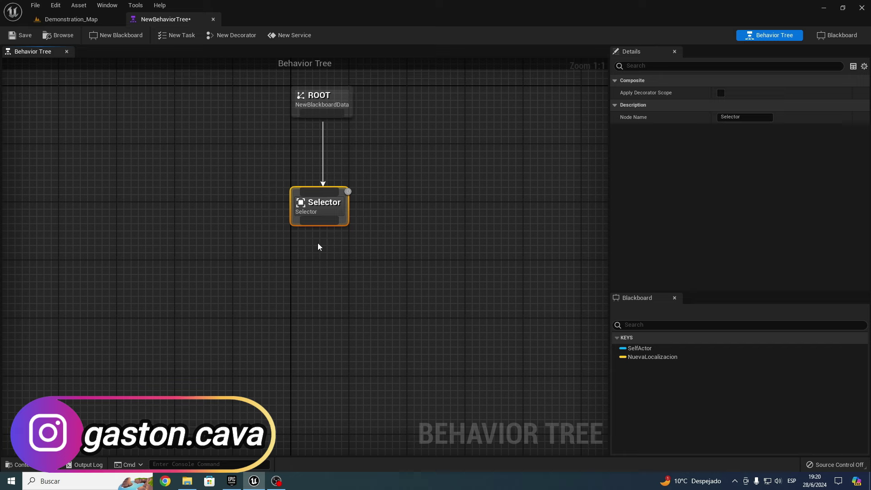
left_click(318, 243)
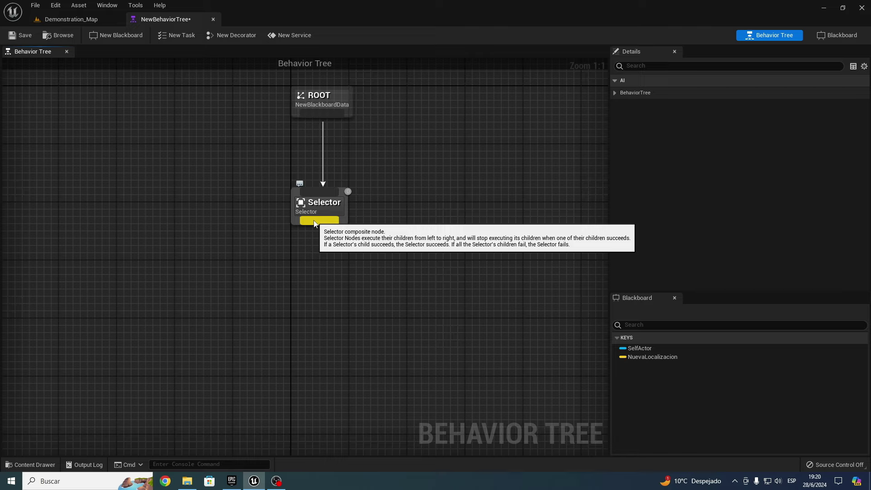
left_click_drag(314, 223, 280, 275)
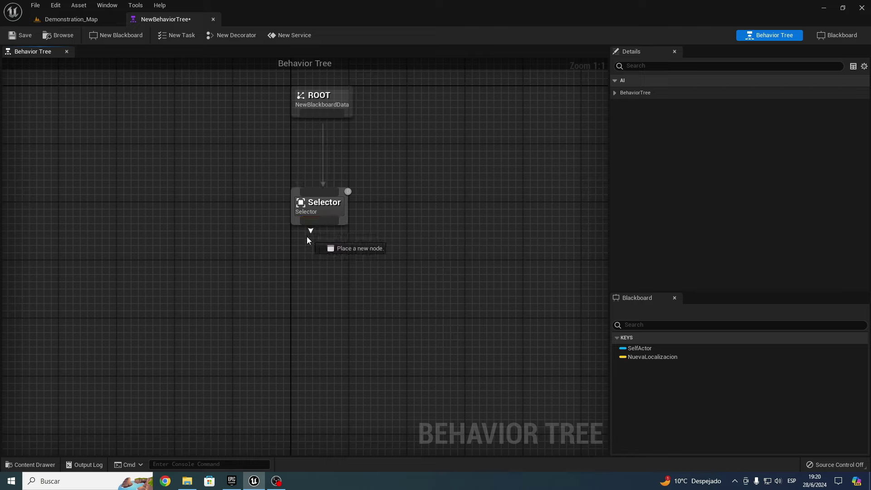
left_click(286, 292)
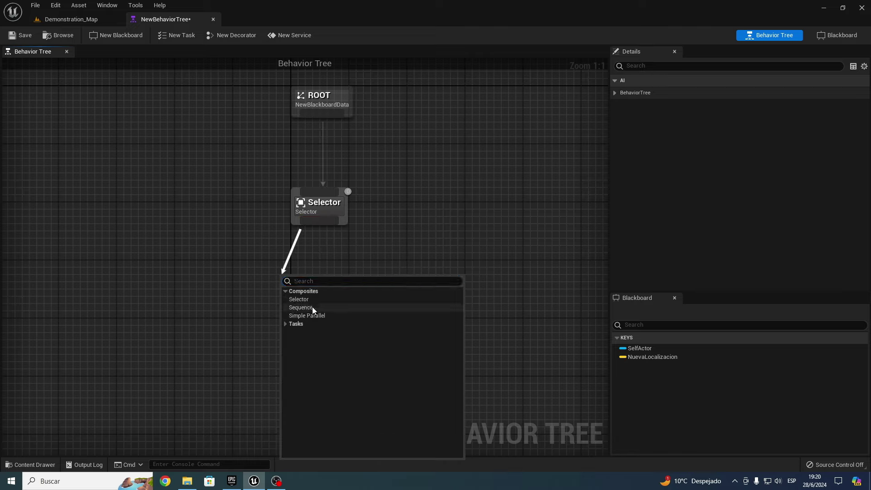
left_click(322, 308)
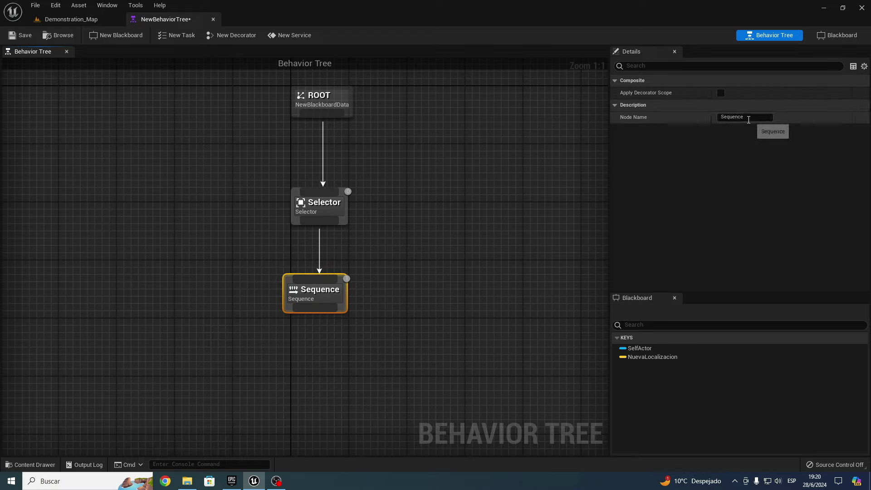
Rename the Sequence node to 'Radom Local' and save the behavior tree
left_click(753, 118)
type("Ra")
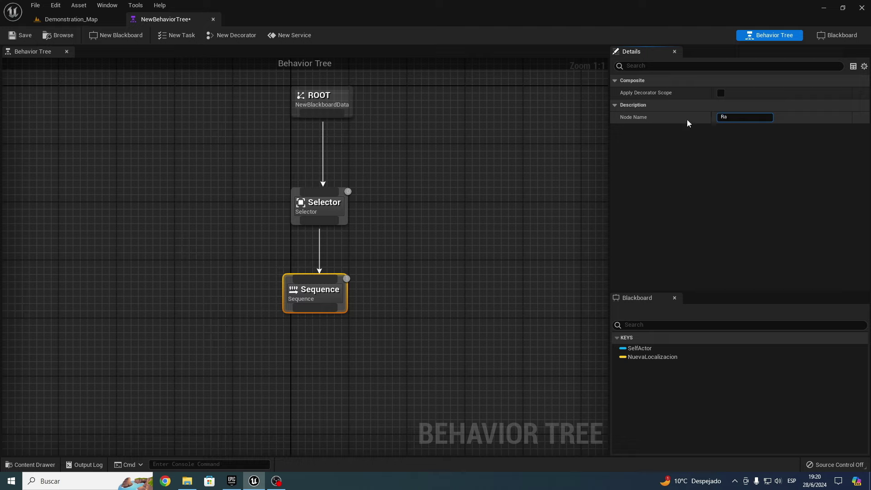
type("dom L")
type("ocal")
key("Return")
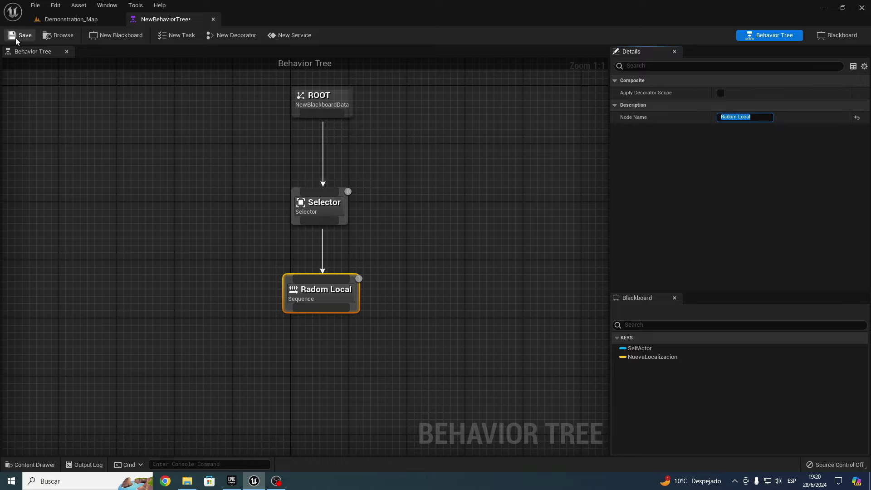
left_click(16, 40)
Shift the Radom Local node to the left in the graph
left_click_drag(320, 296, 211, 296)
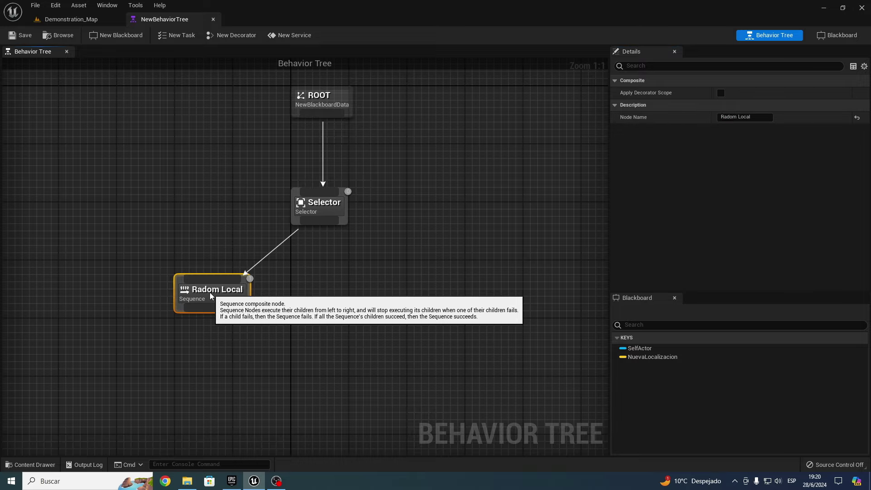
mouse_move(329, 295)
right_mouse_down()
mouse_move(404, 306)
mouse_move(361, 291)
right_mouse_up()
left_click(289, 328)
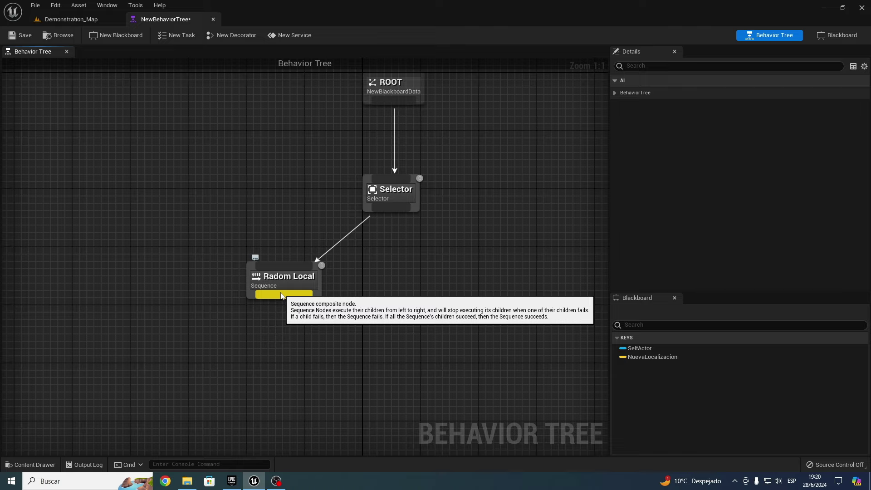
left_click_drag(281, 296, 279, 350)
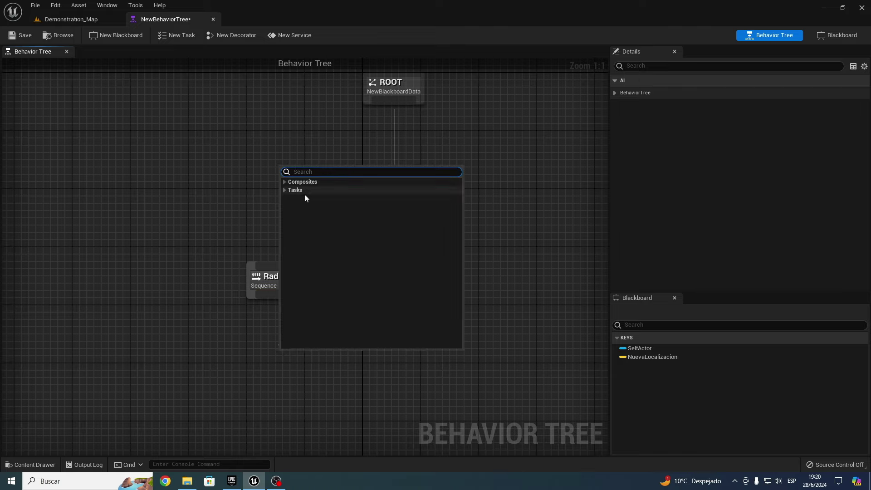
Add a Move To task targeting SelfActor under Radom Local
left_click(285, 191)
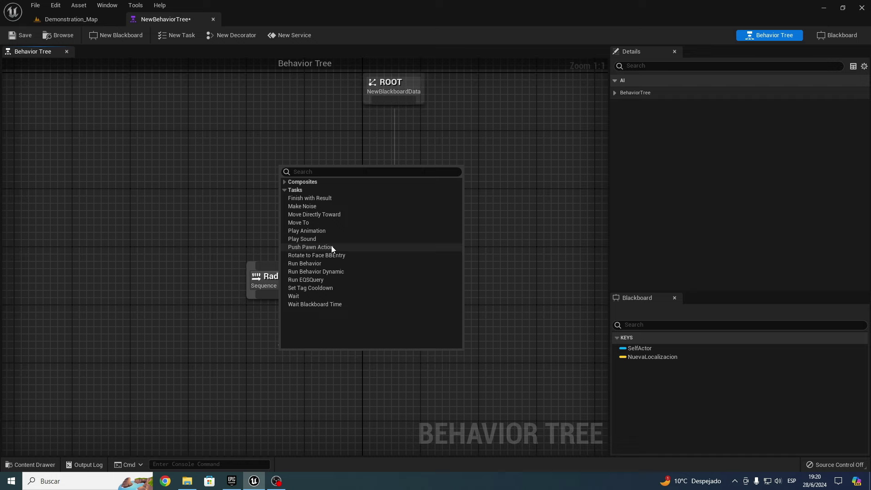
left_click(311, 224)
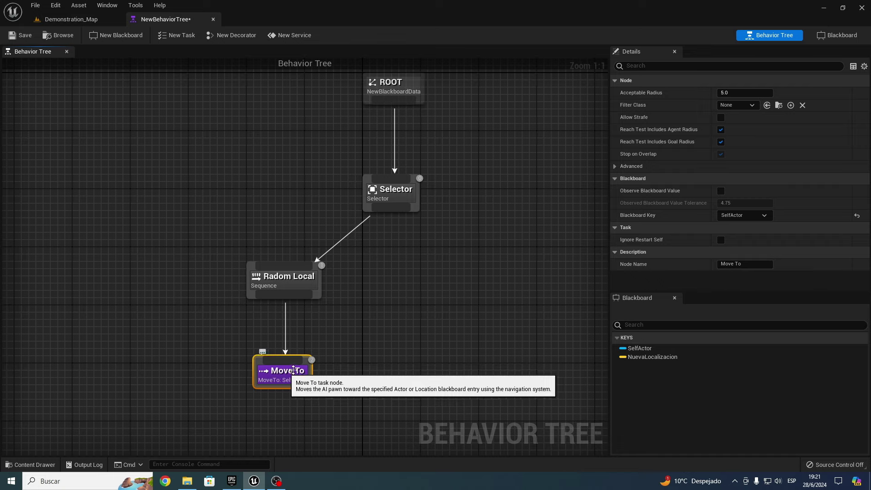
left_click(320, 345)
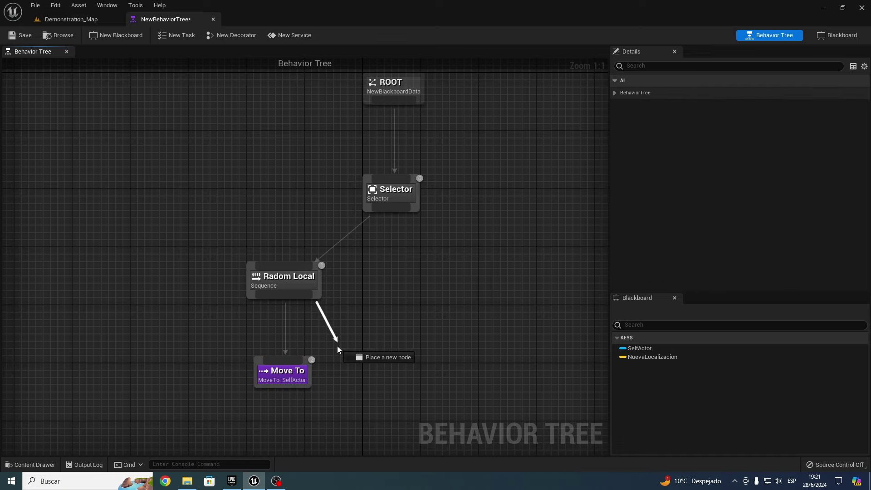
Add a 5.0-second Wait task as Radom Local's second child
left_click_drag(296, 298, 338, 345)
left_click(350, 187)
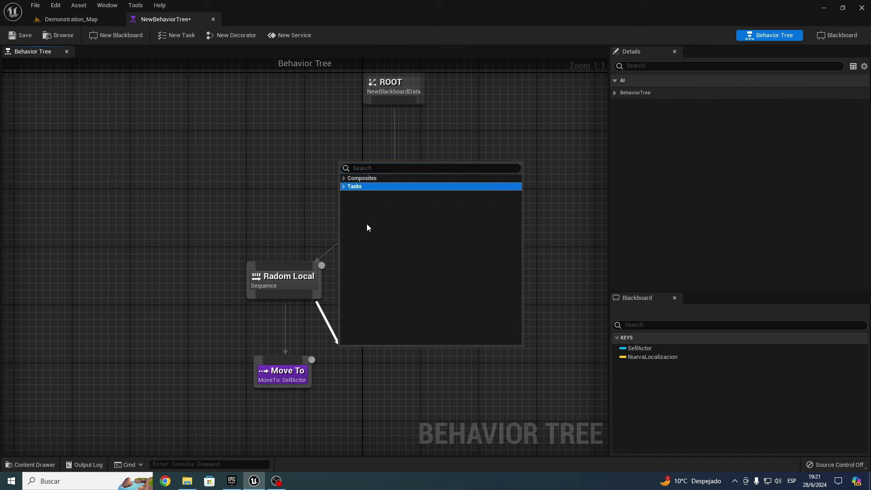
left_click(344, 186)
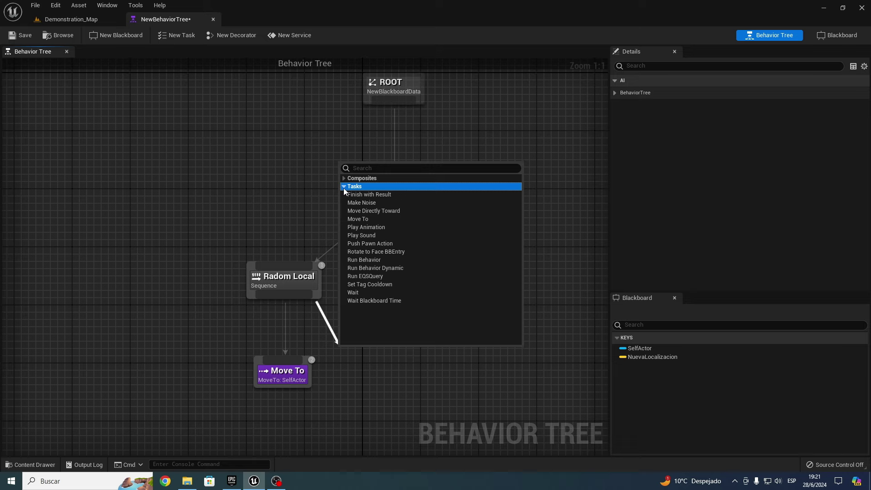
left_click(363, 293)
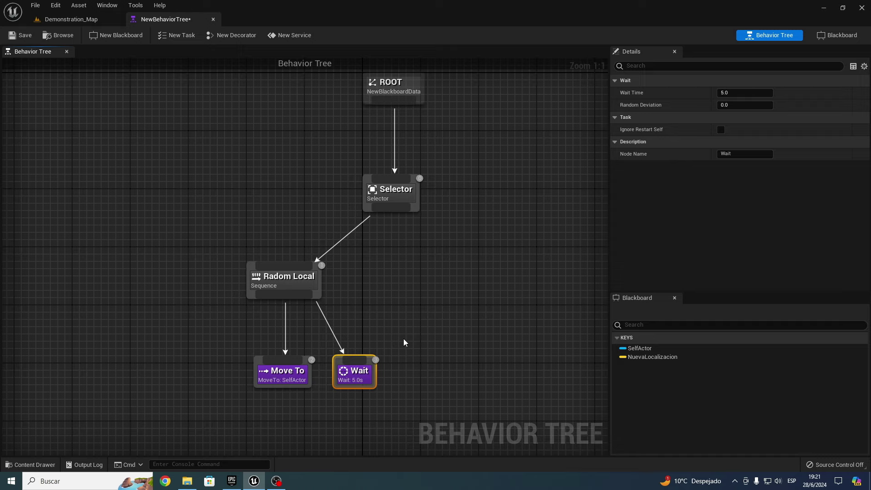
left_click(268, 370)
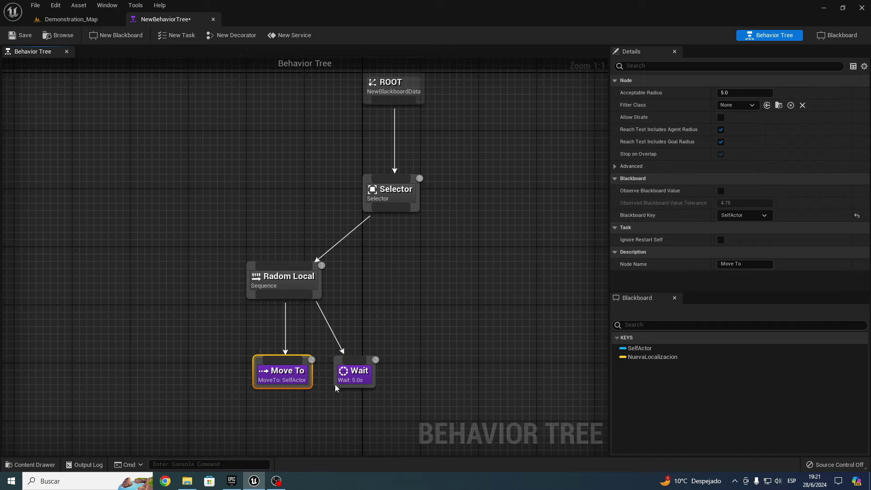
left_click(421, 255)
right_click_drag(421, 255, 438, 221)
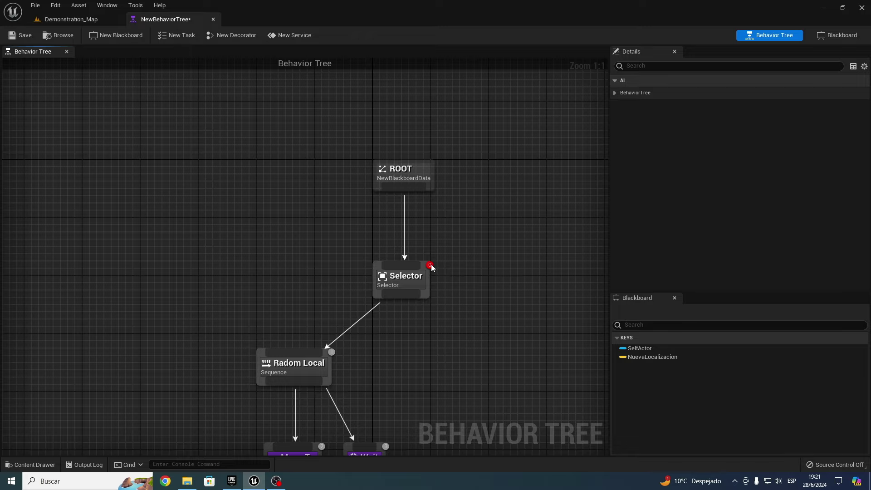
Place Radom Local directly under the Selector and align Move To and Wait below it
right_click_drag(333, 355, 345, 256)
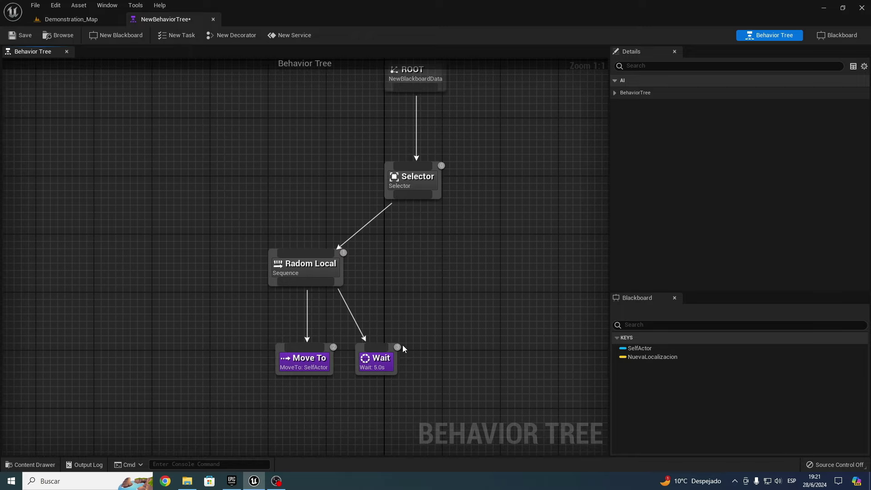
mouse_move(472, 247)
right_mouse_down()
mouse_move(484, 224)
mouse_move(487, 245)
right_mouse_up()
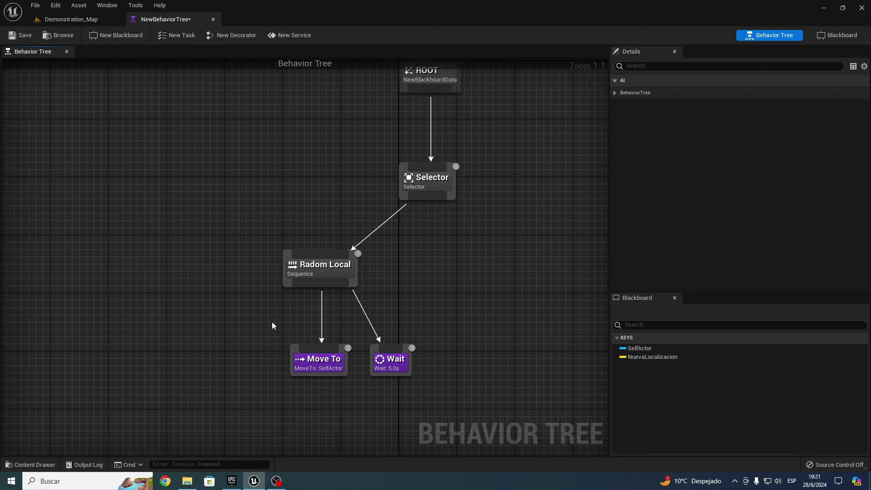
left_click_drag(291, 293, 230, 351)
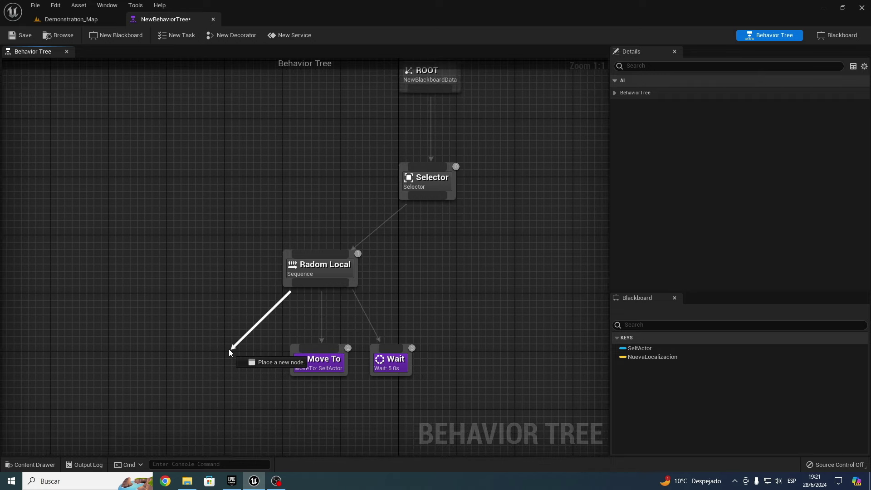
left_click(223, 362)
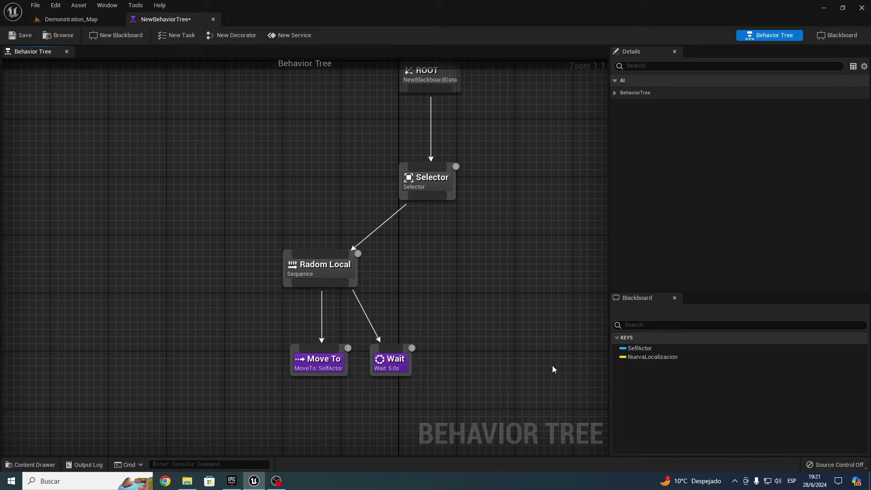
left_click_drag(319, 274, 412, 273)
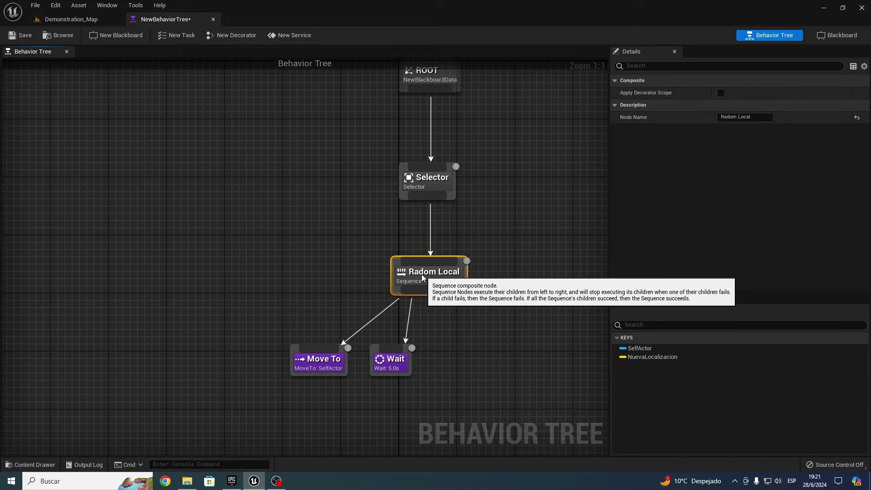
left_click_drag(286, 352, 450, 383)
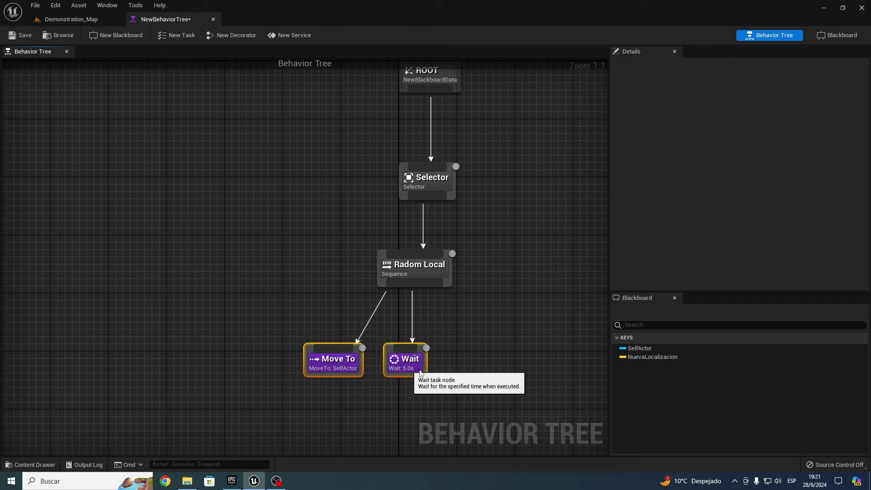
left_click_drag(427, 196, 540, 281)
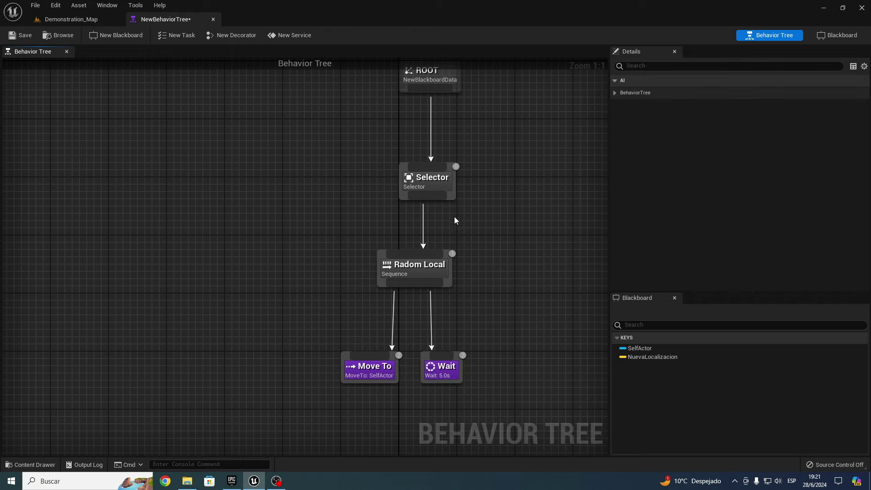
Delete a stray second Sequence node under the Selector and save the behavior tree
left_click_drag(427, 197, 544, 250)
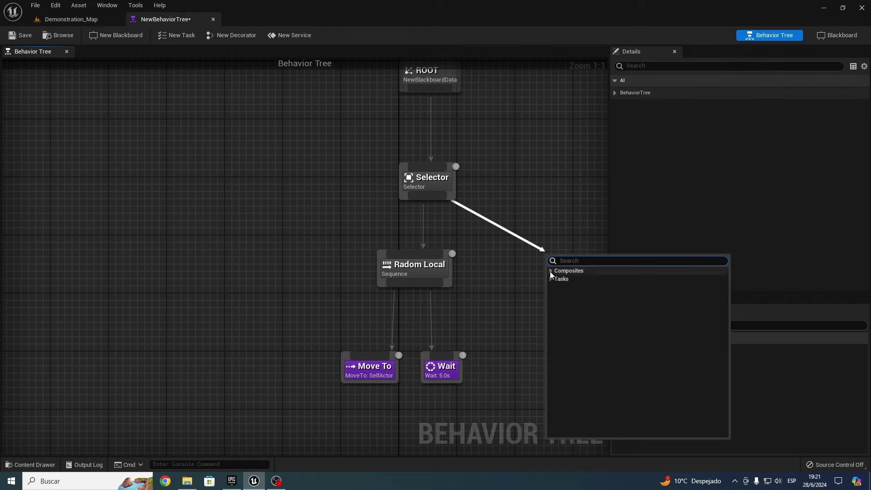
left_click(566, 288)
right_click_drag(499, 291, 429, 290)
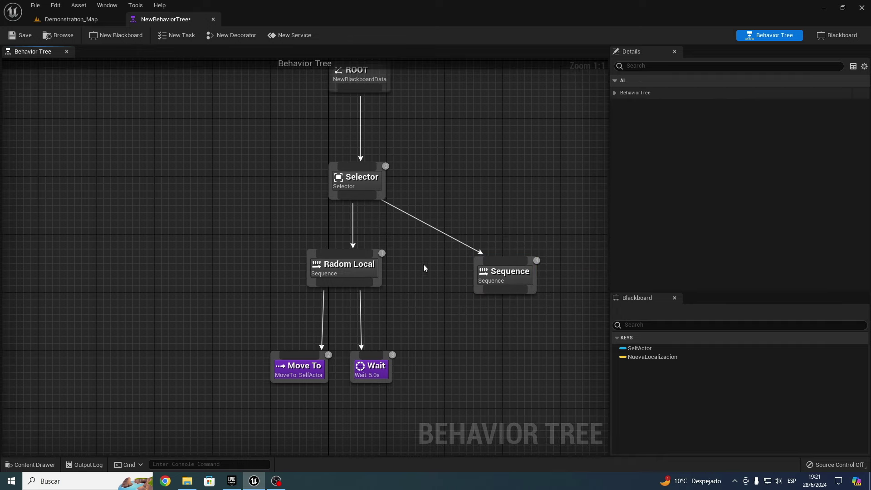
left_click_drag(293, 221, 413, 400)
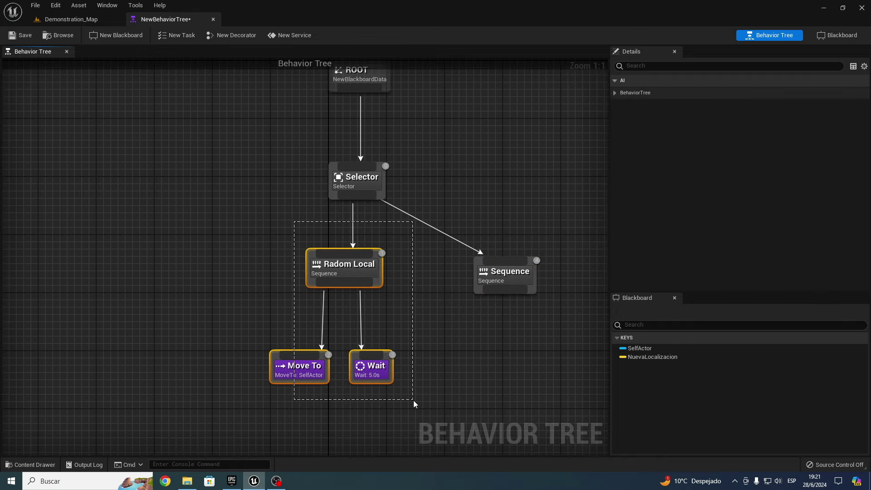
left_click(497, 295)
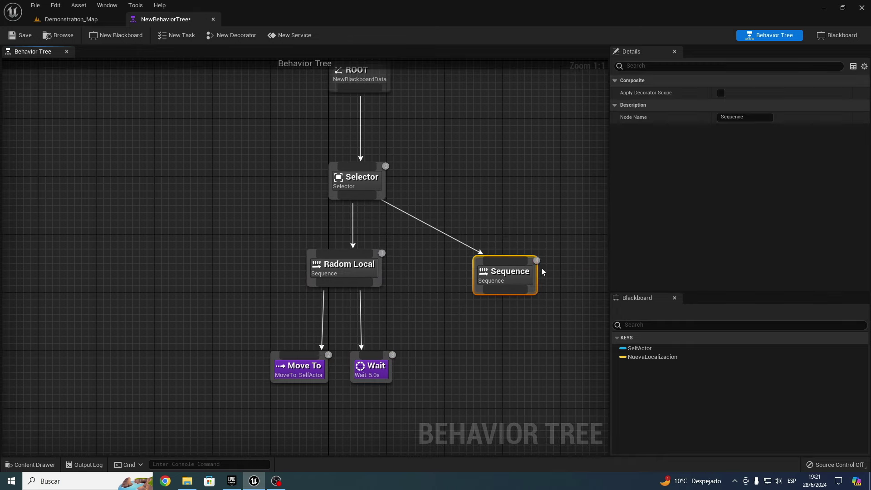
left_click_drag(431, 200, 577, 349)
key("Delete")
key("ctrl+s")
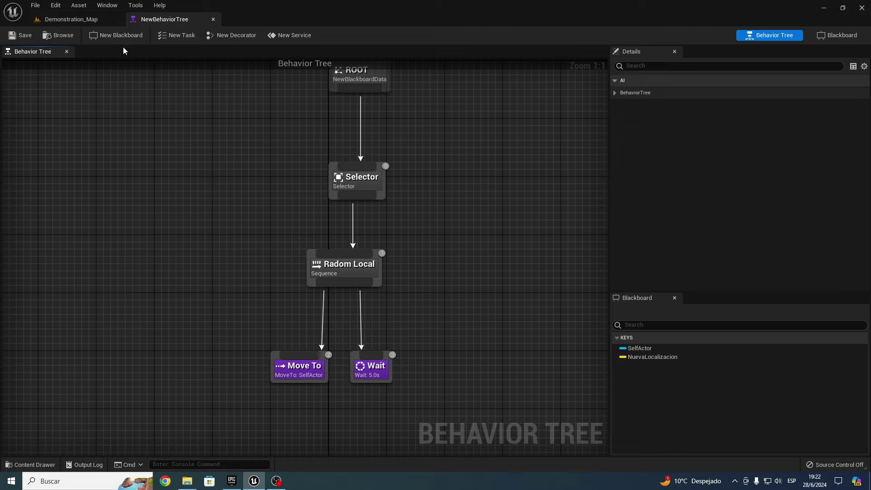
Create a new blueprint task named BTTask_RadomLocalizacion in AI_Enemigos
left_click(188, 40)
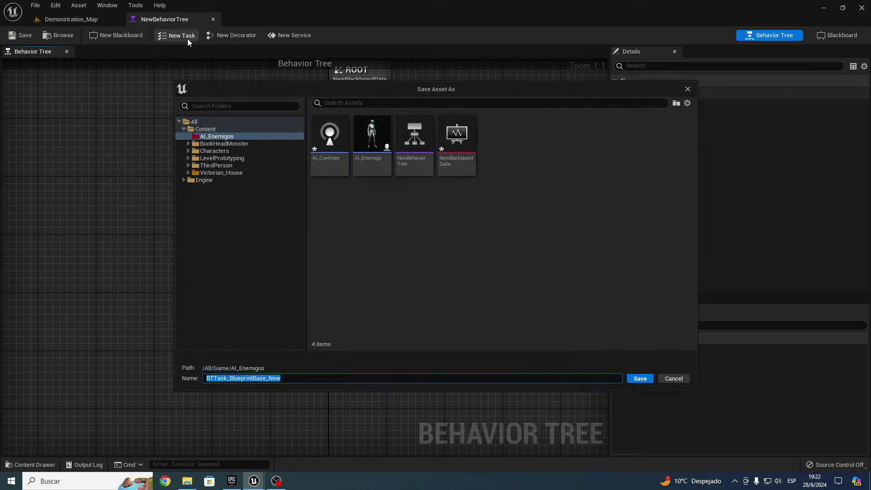
left_click_drag(305, 381, 232, 380)
type("RT")
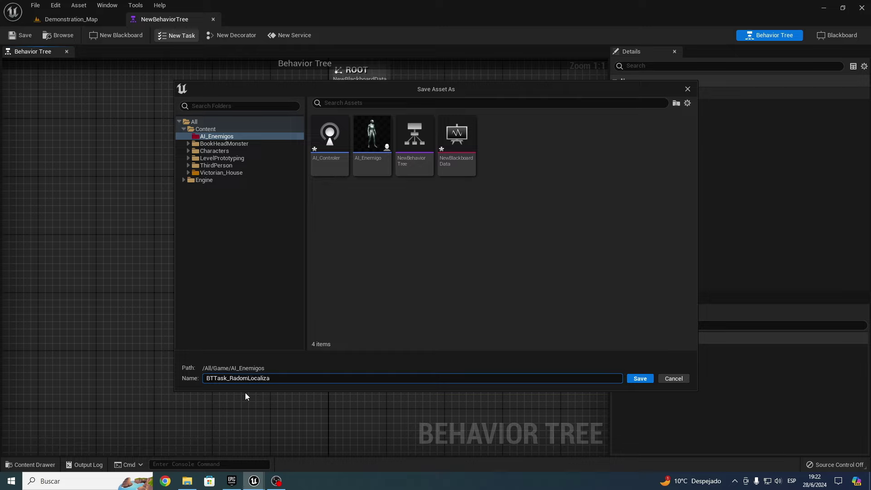
type("cion")
key("Return")
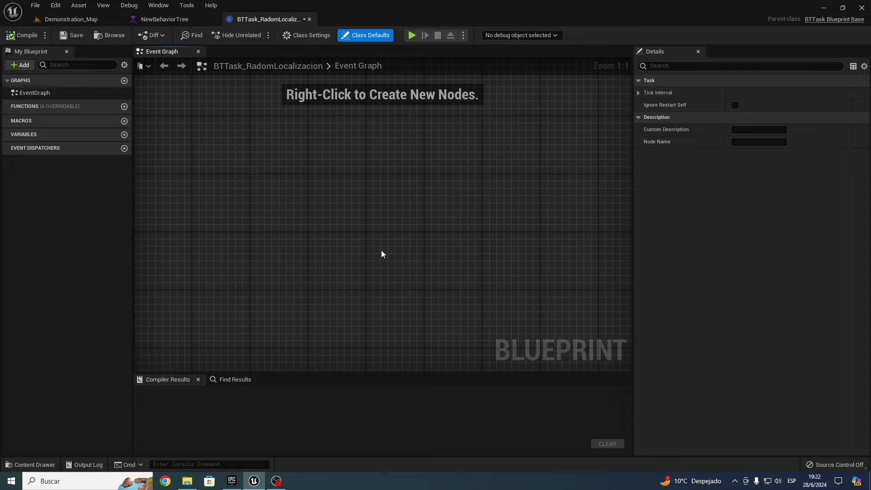
Override Receive Execute AI to place an Event Receive Execute AI node
mouse_move(50, 111)
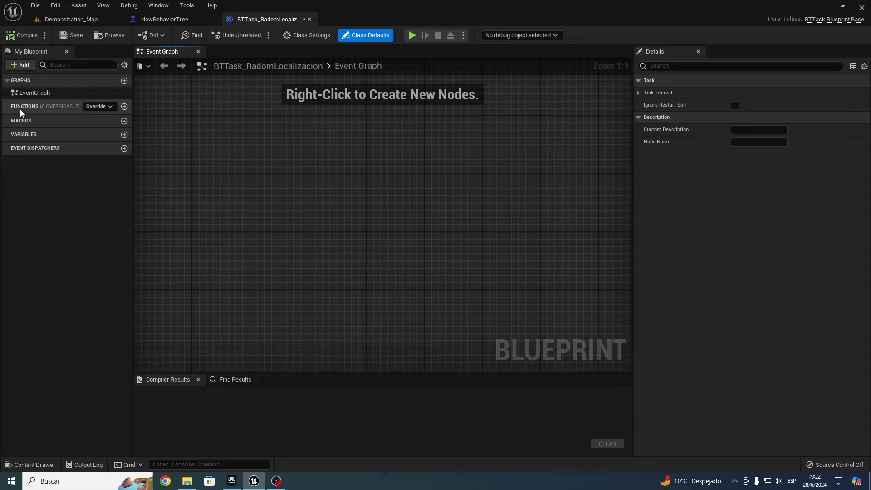
left_click(104, 108)
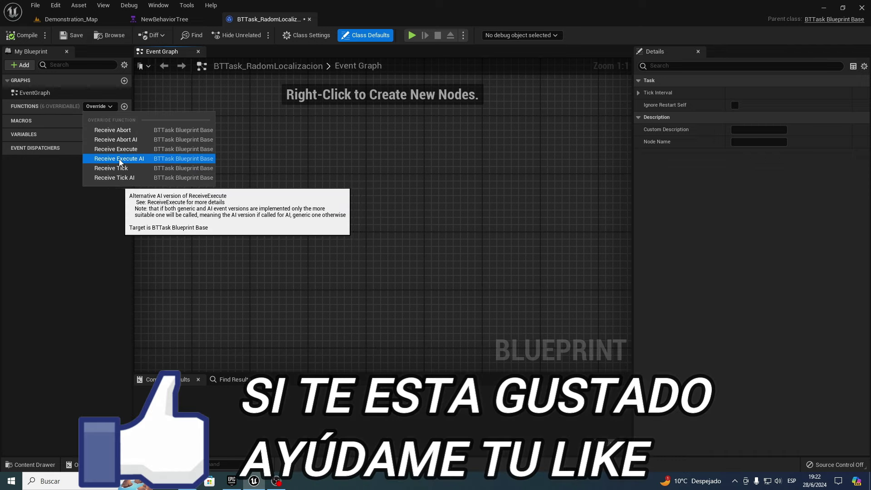
left_click(142, 163)
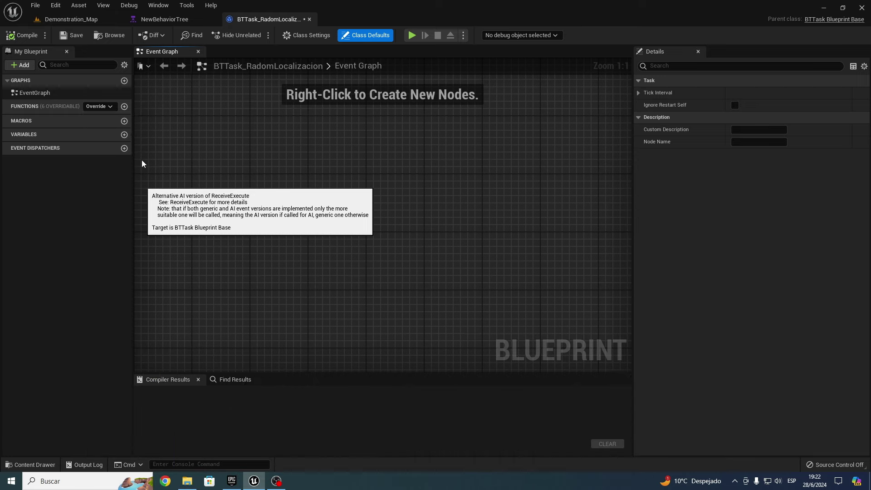
right_click_drag(400, 305, 320, 292)
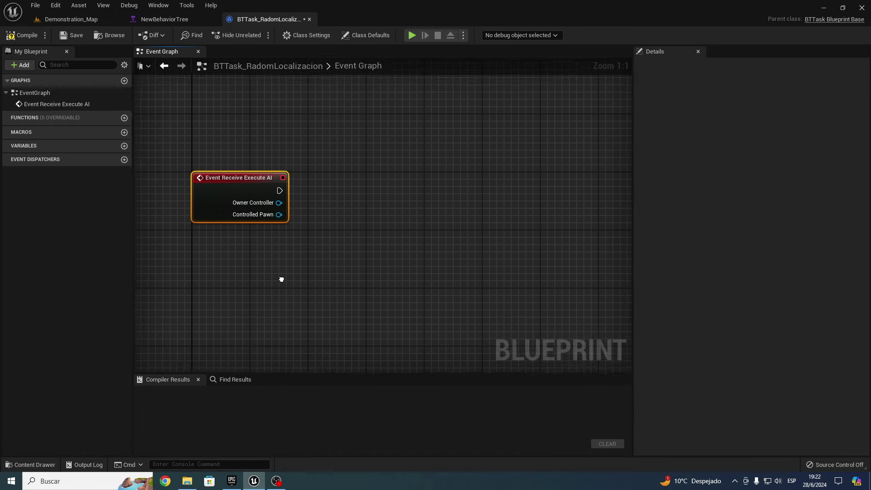
right_click_drag(320, 292, 288, 284)
left_click_drag(187, 154, 353, 271)
left_click(331, 210)
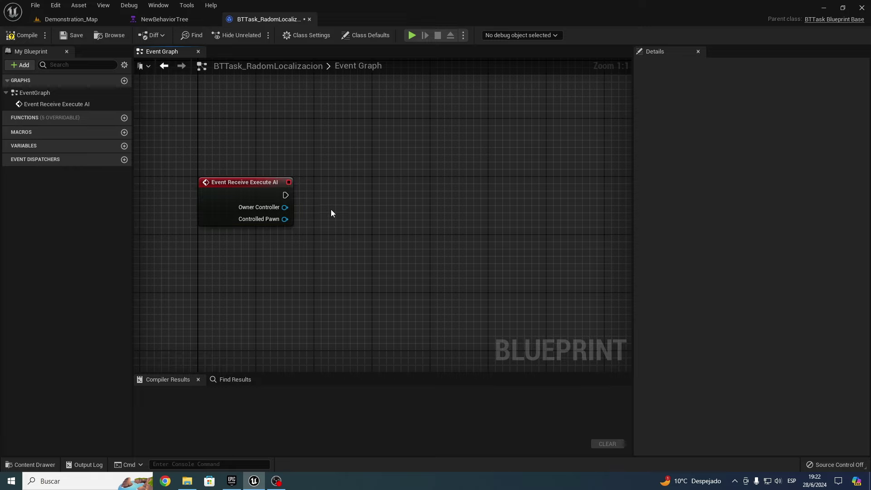
right_click_drag(342, 193, 317, 207)
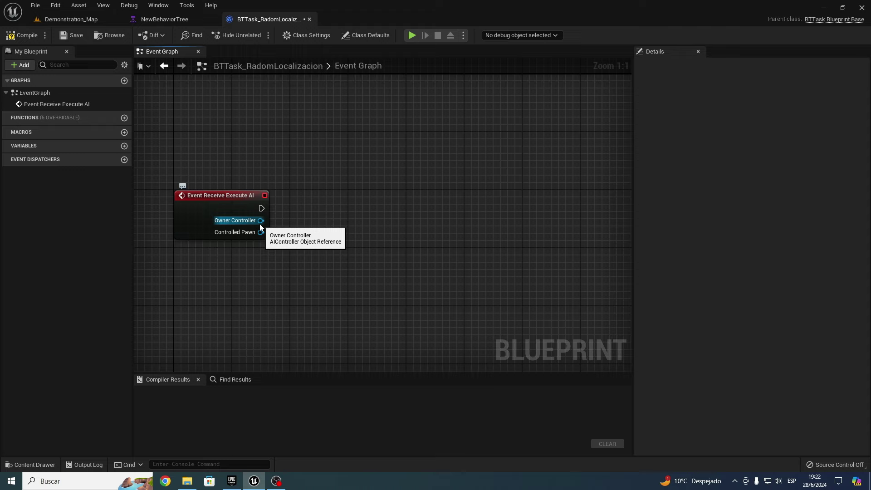
Add a Get Actor Location node fed by the event's Owner Controller
left_click_drag(260, 225, 260, 328)
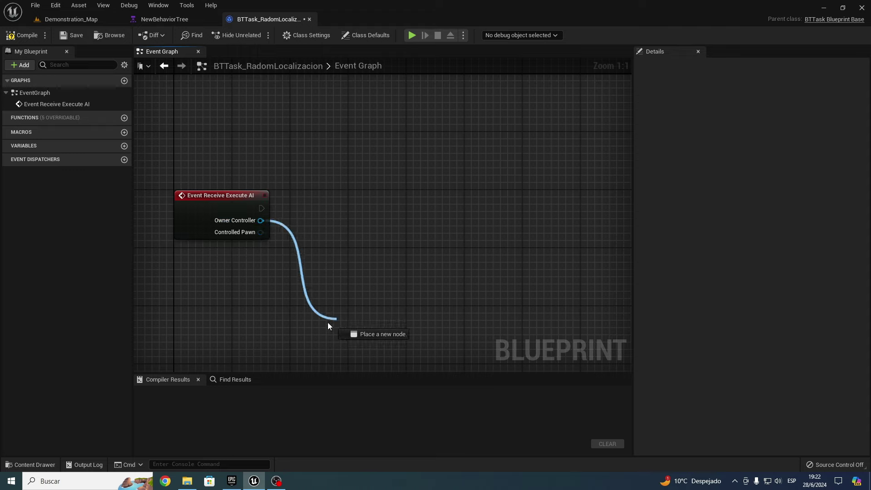
type("get")
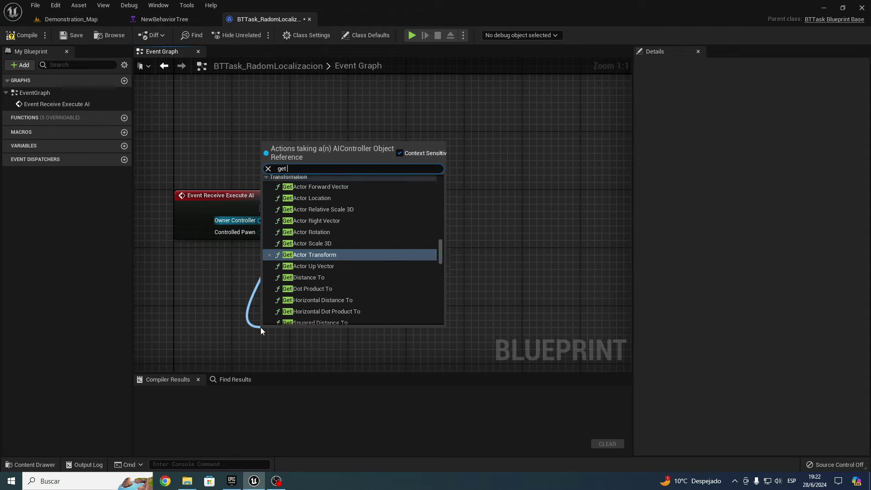
type(" actor")
key("Up")
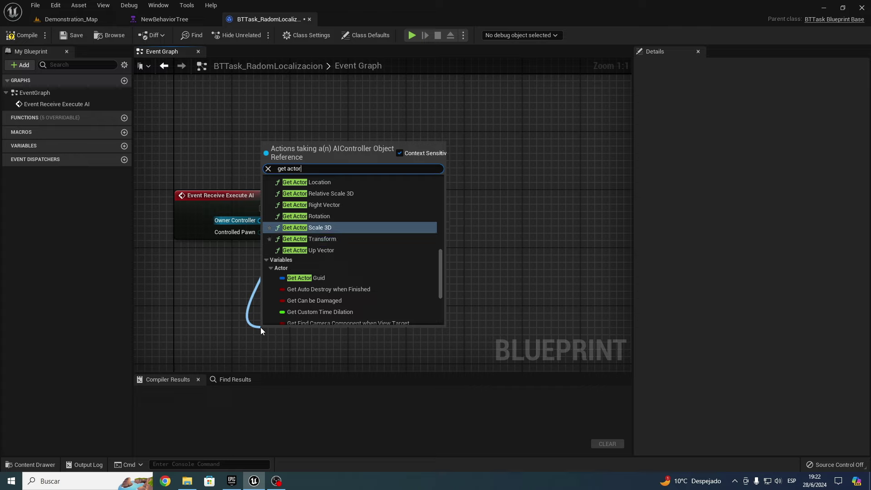
key("Up")
key("Up")
key("Up")
key("Up")
key("Return")
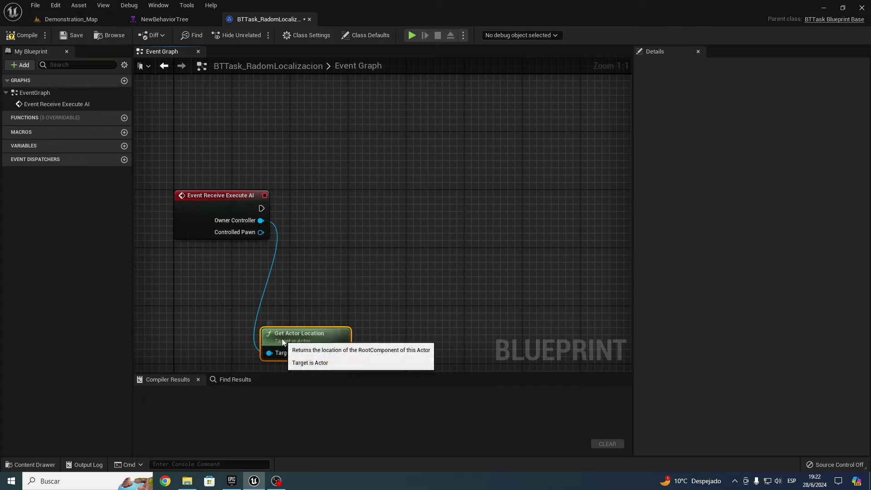
left_click_drag(266, 334, 201, 283)
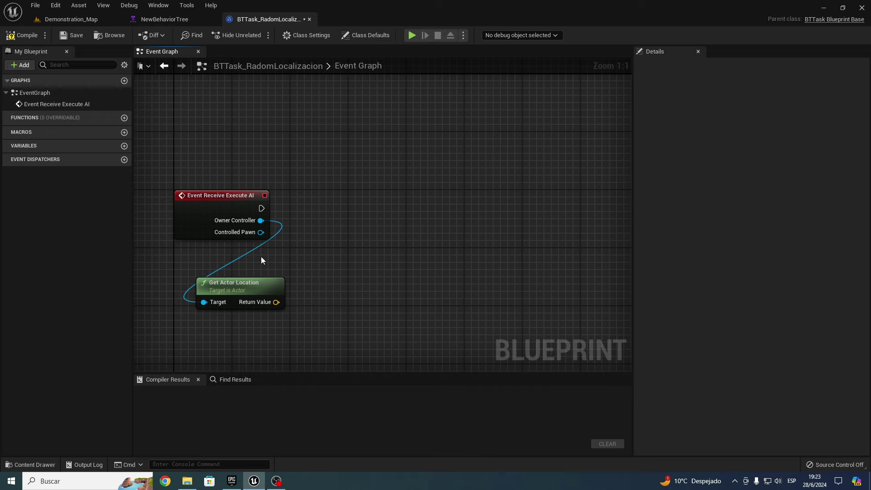
Add an instance-editable Blackboard Key Selector variable named NuLocation and compile
left_click(124, 145)
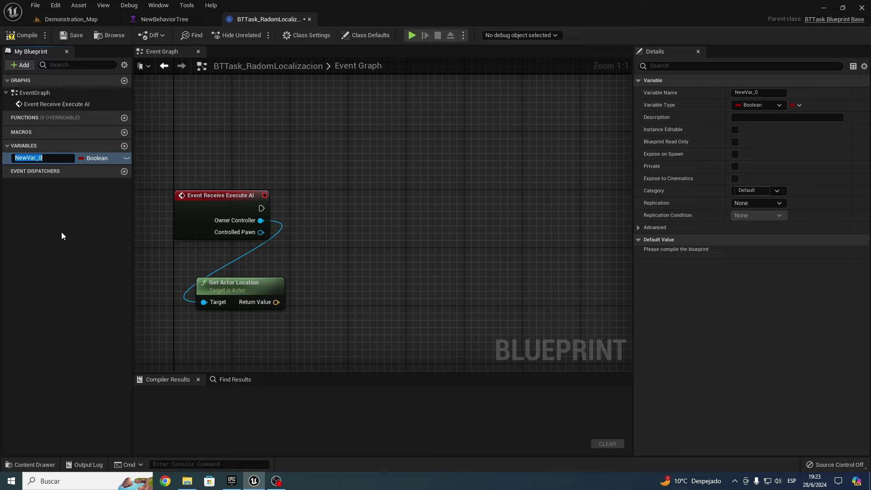
type("N")
type("u")
type("Locatio")
type("n")
key("Return")
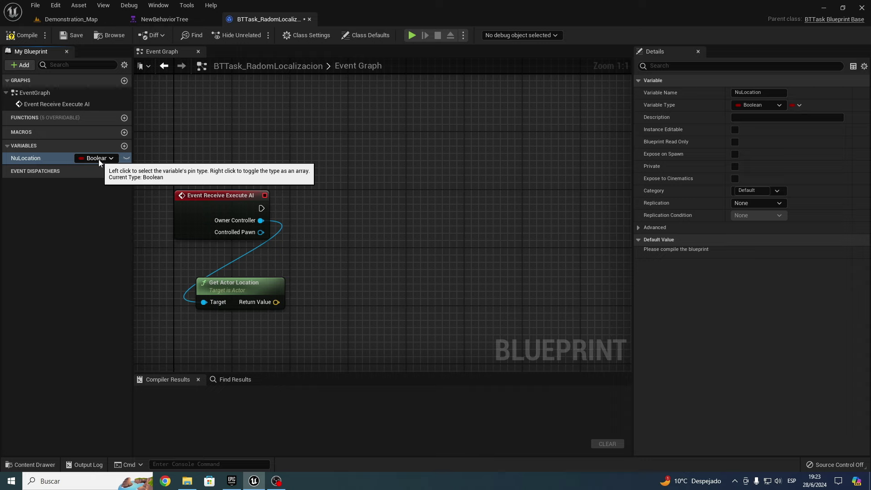
left_click(99, 159)
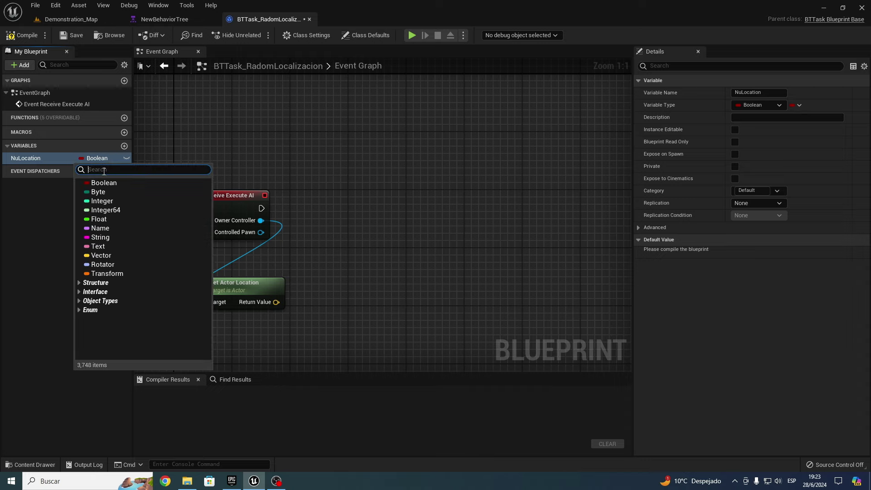
type("bla")
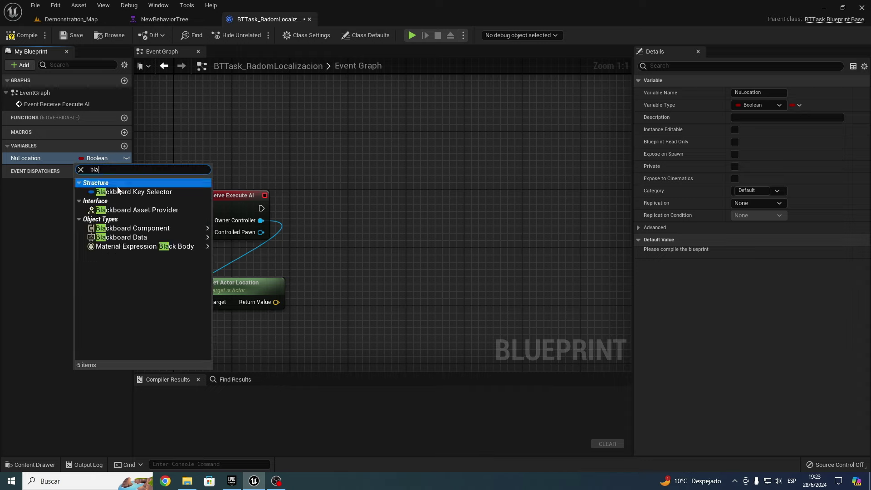
left_click(200, 193)
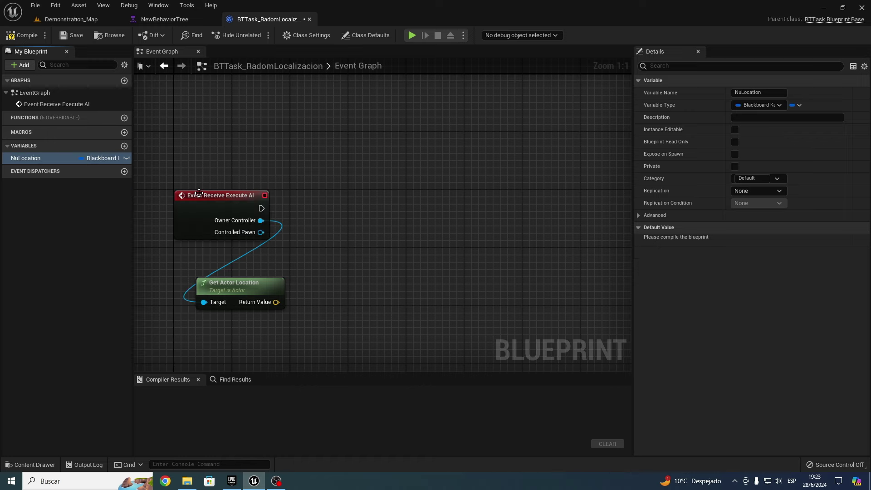
left_click(22, 36)
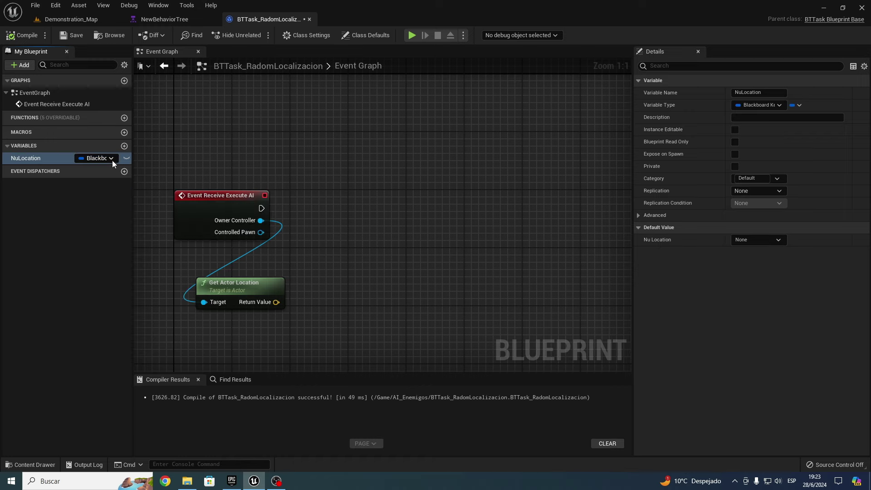
left_click(127, 159)
left_click(20, 35)
Place a Nu Location getter node in the task graph
mouse_move(53, 157)
left_mouse_down()
mouse_move(143, 167)
mouse_move(456, 147)
mouse_move(532, 160)
left_mouse_up()
left_click(461, 162)
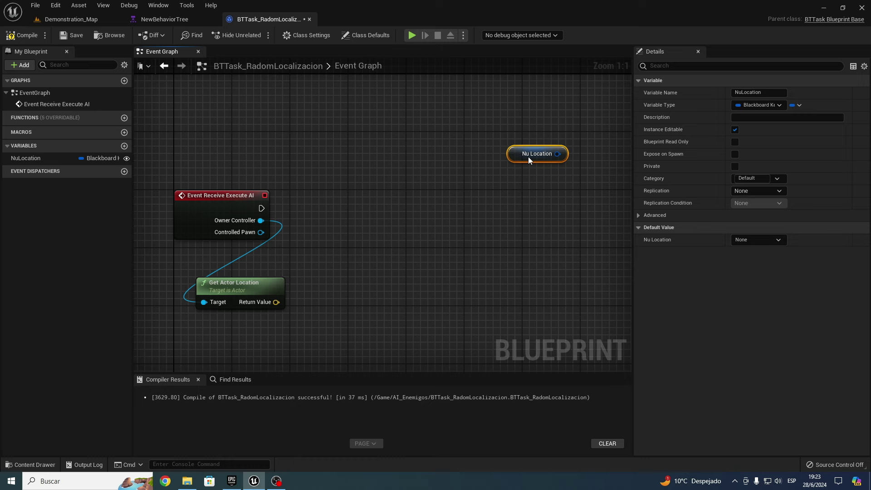
mouse_move(374, 253)
right_mouse_down()
mouse_move(308, 238)
mouse_move(347, 236)
right_mouse_up()
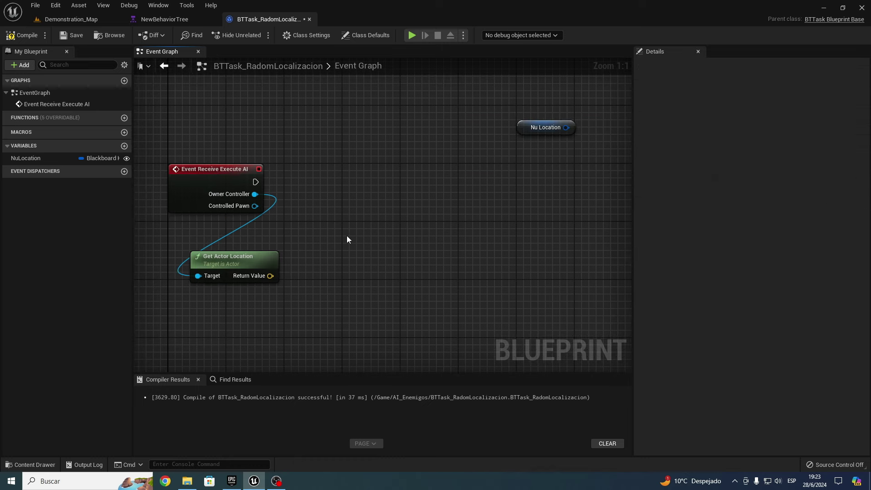
Add a GetRandomPointInNavigableRadius node to the task graph
right_click(338, 230)
type("getra")
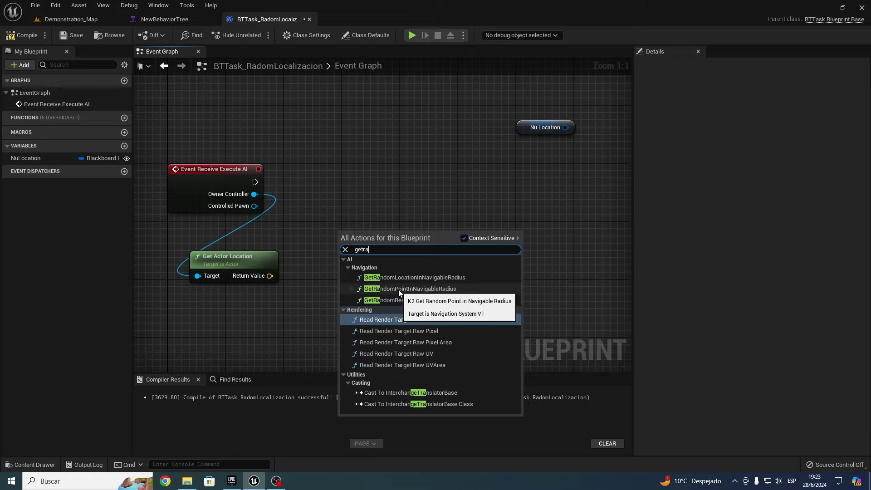
left_click(440, 290)
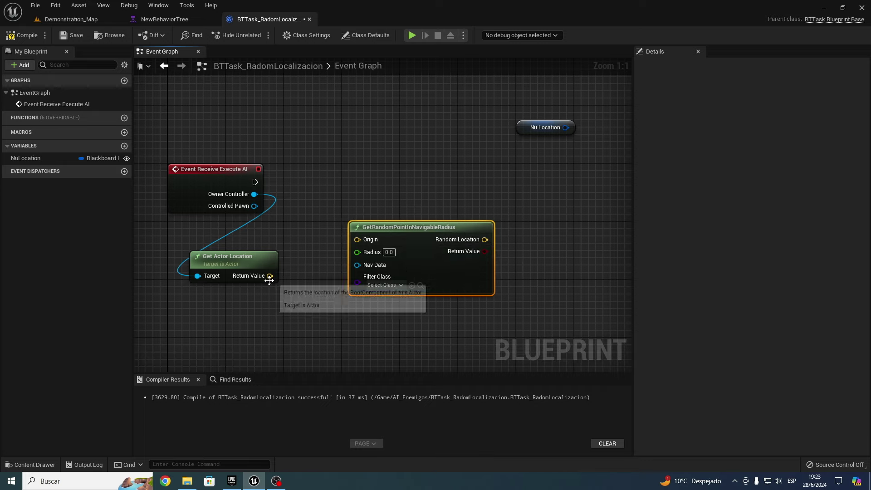
left_click_drag(536, 323, 536, 323)
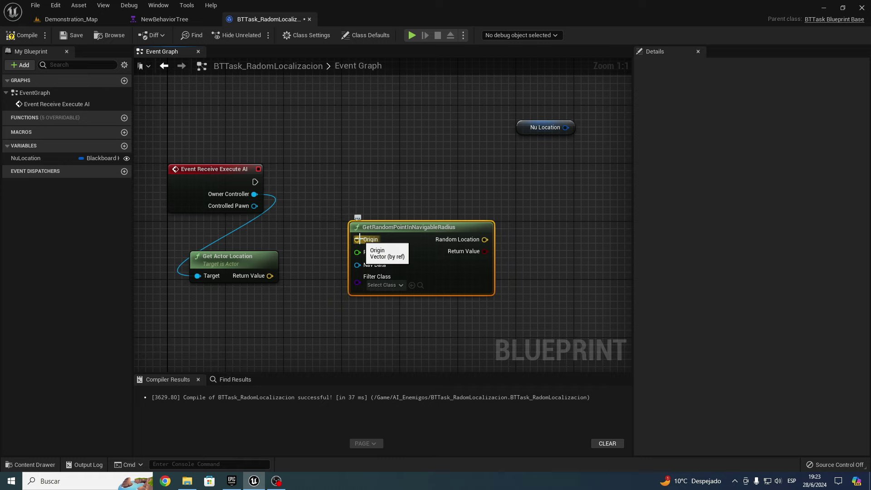
Wire Get Actor Location's Return Value into Origin and set Radius to 20000.0
left_click_drag(357, 240, 336, 253)
left_click_drag(282, 271, 270, 276)
left_click_drag(254, 194, 197, 276)
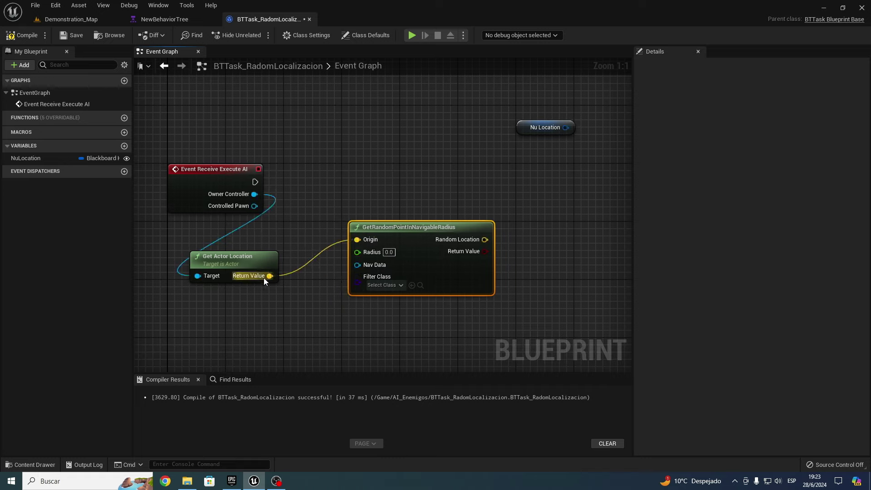
left_click(207, 265)
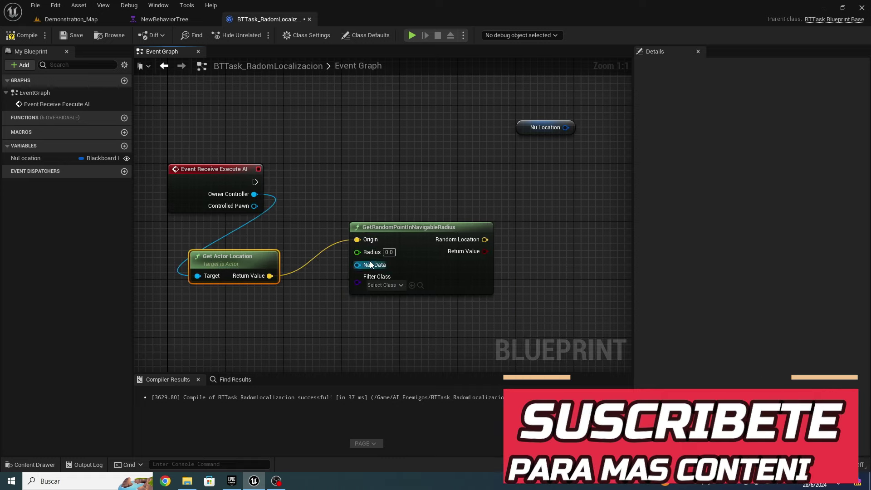
left_click_drag(390, 233, 374, 267)
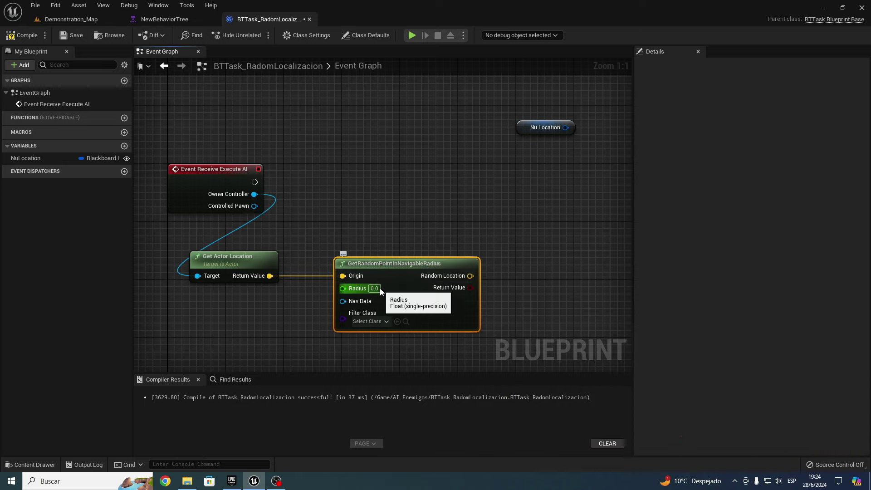
left_click(375, 289)
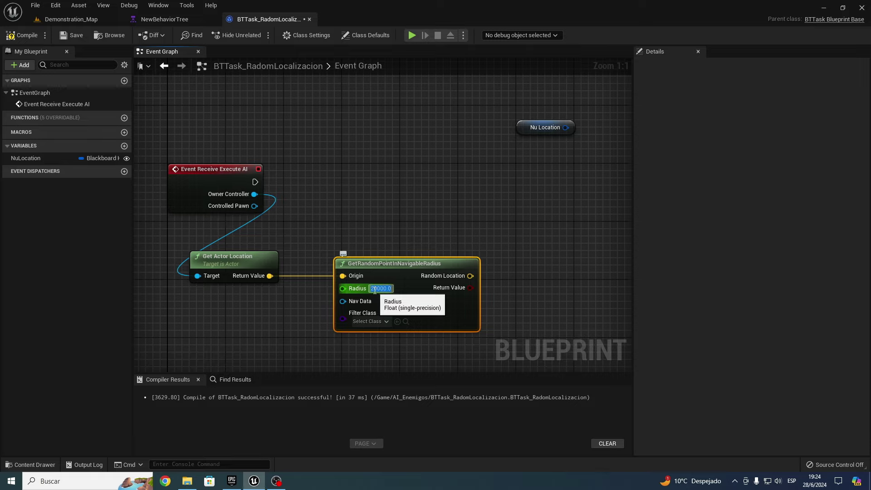
Add a Set Blackboard Value as Vector node using the Nu Location key
right_click_drag(489, 274, 416, 258)
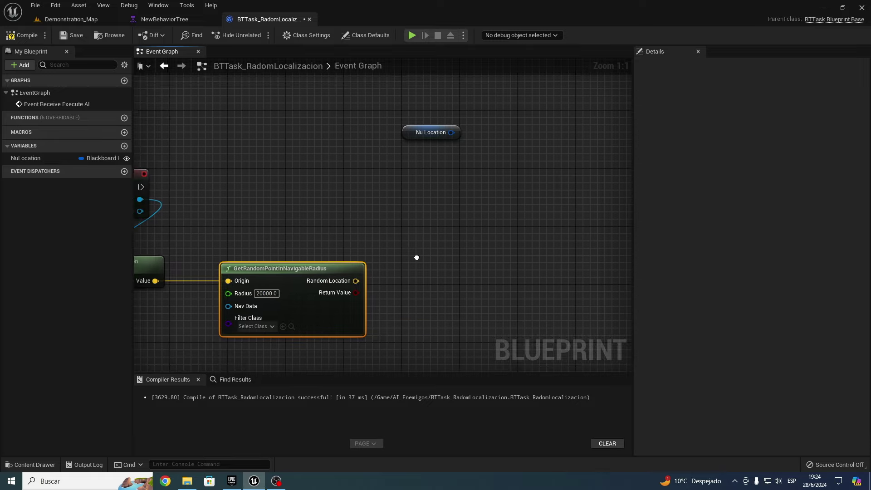
right_click_drag(494, 183, 414, 174)
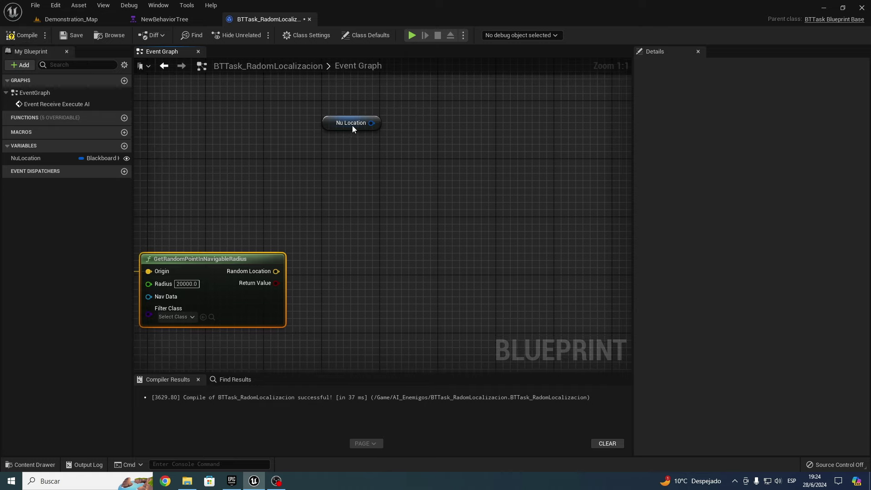
left_click_drag(370, 121, 376, 177)
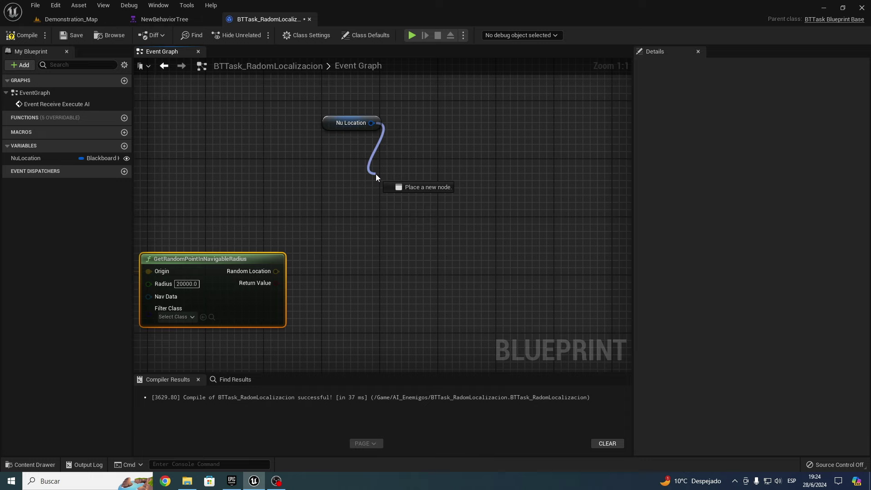
left_click_drag(376, 174, 375, 174)
type("set")
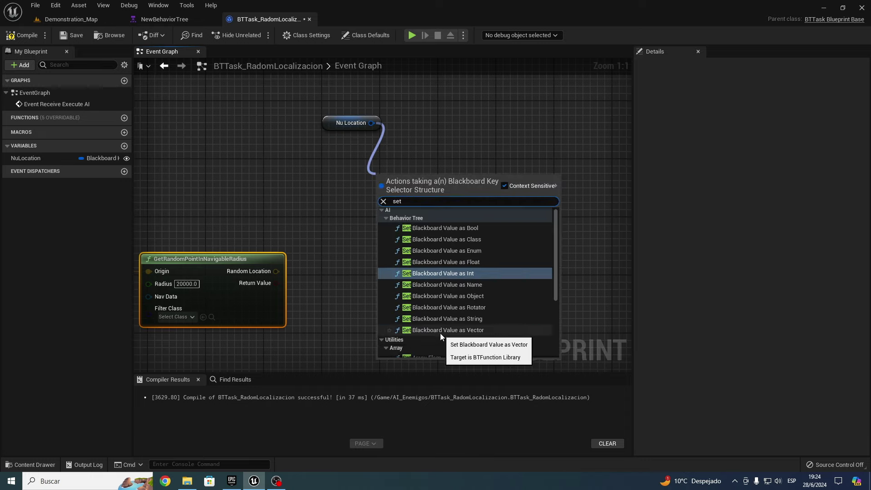
left_click(474, 331)
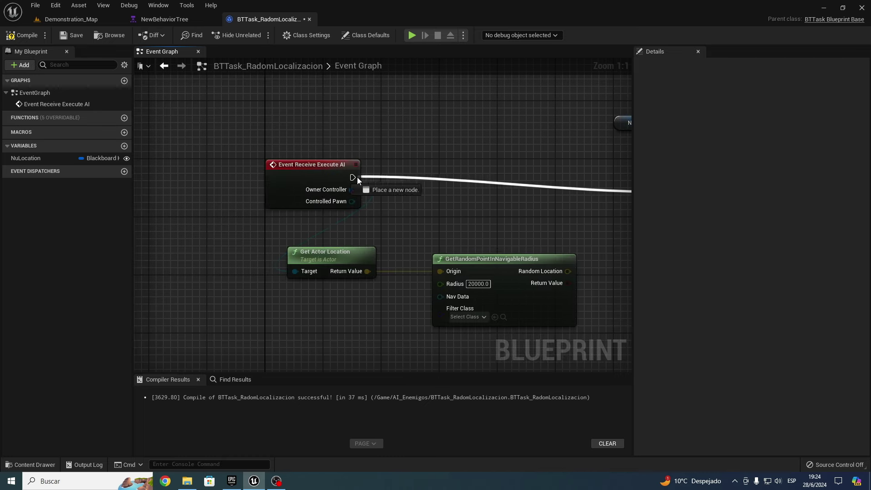
Run it after Event Receive Execute AI, feed Random Location into Value, and compile
left_click_drag(382, 192, 353, 177)
left_click_drag(479, 244, 373, 294)
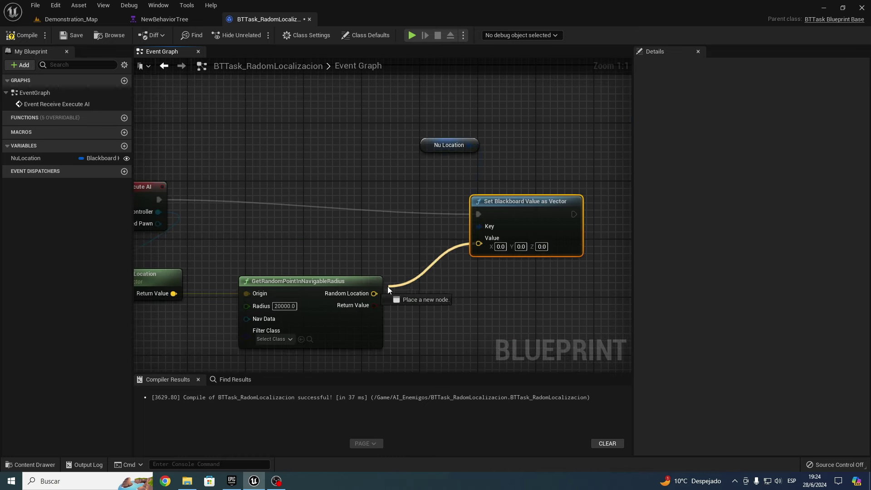
left_click_drag(529, 227, 522, 206)
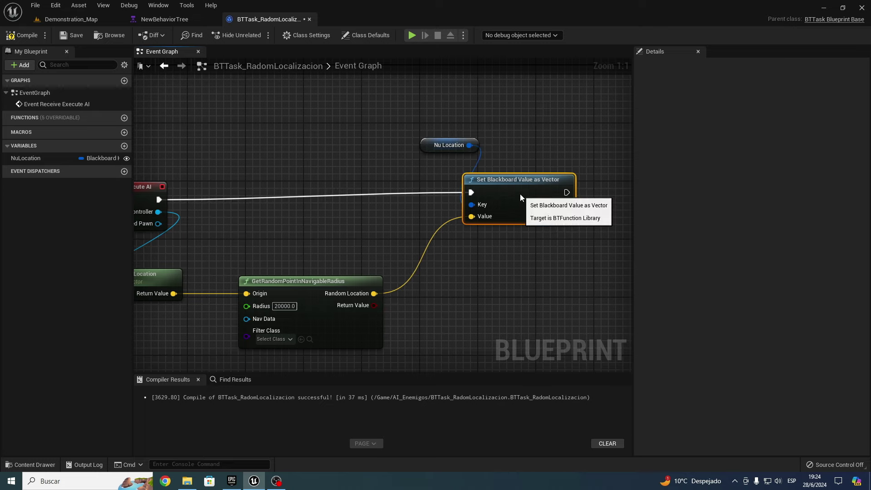
left_click(17, 34)
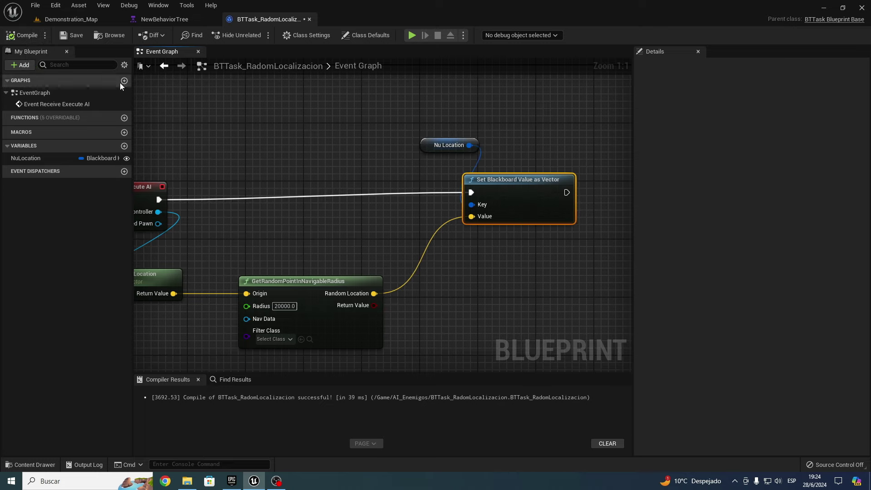
right_click_drag(508, 275, 282, 298)
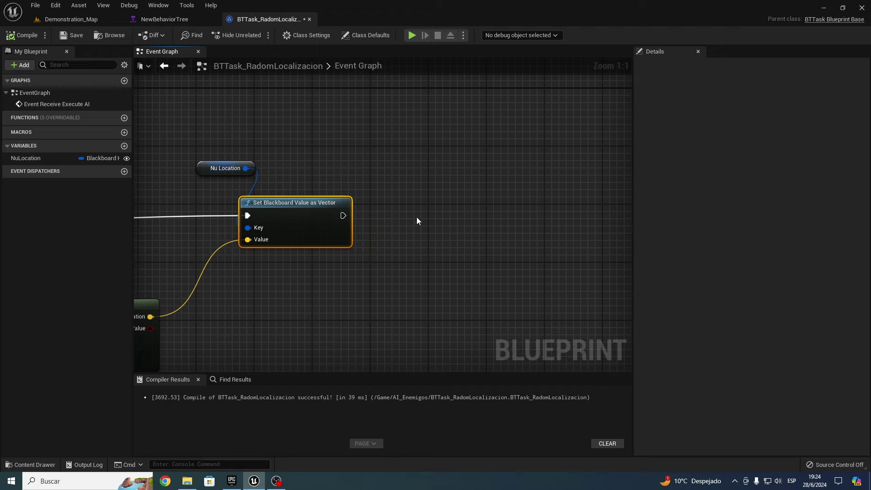
Add a Finish Execute node to the task graph
right_click(403, 212)
type("fin")
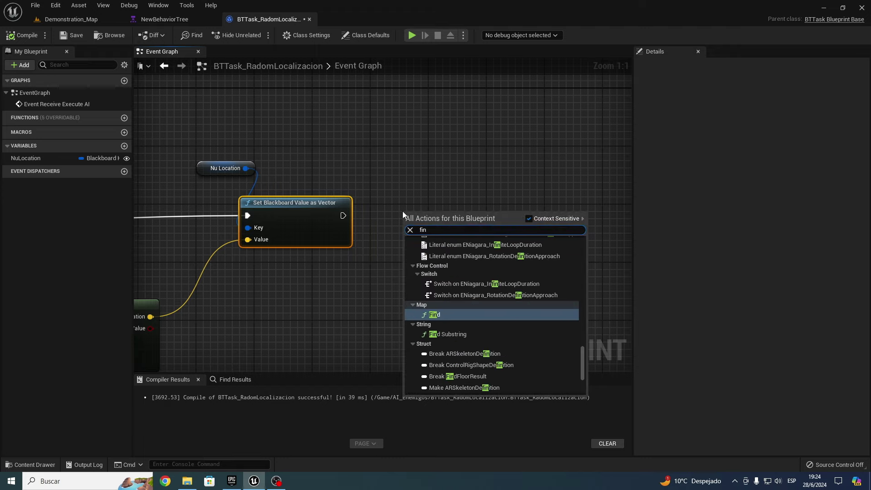
scroll(505, 343, "up", 3)
scroll(502, 341, "up", 3)
scroll(497, 335, "up", 3)
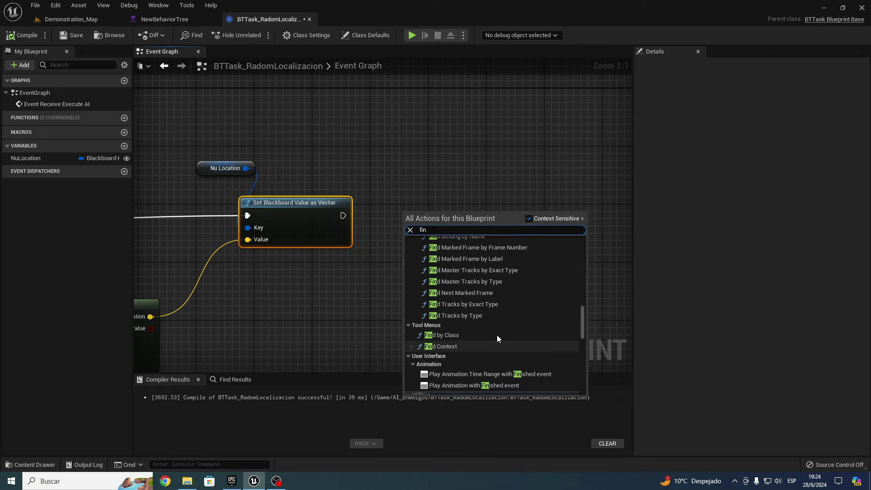
left_click_drag(583, 302, 585, 234)
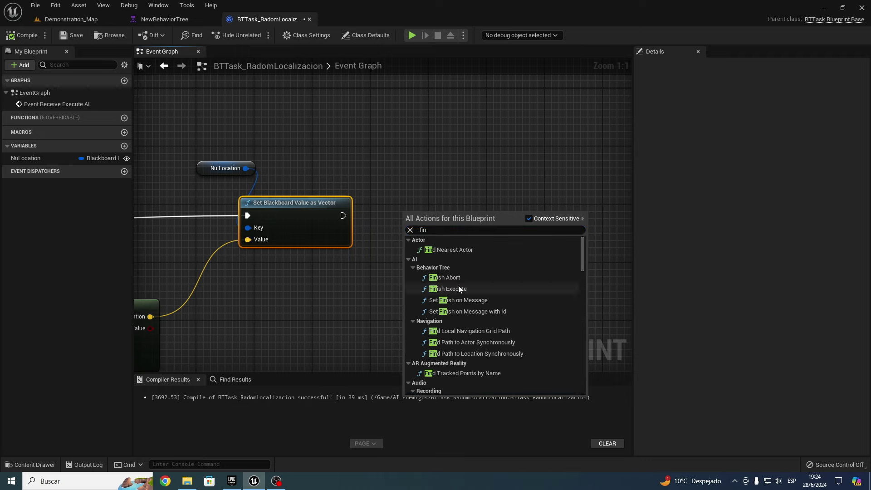
left_click(445, 290)
left_click_drag(426, 245, 427, 223)
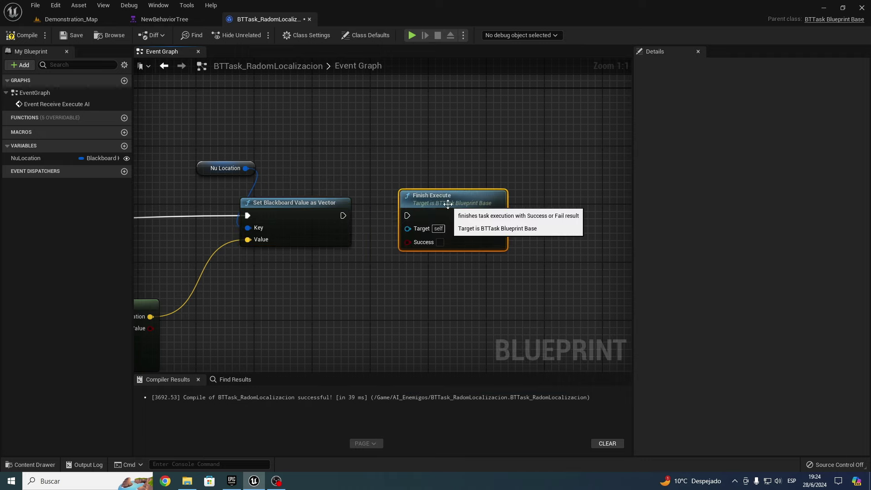
Run Finish Execute after the blackboard set with Success ticked, and compile
left_click_drag(343, 215, 413, 216)
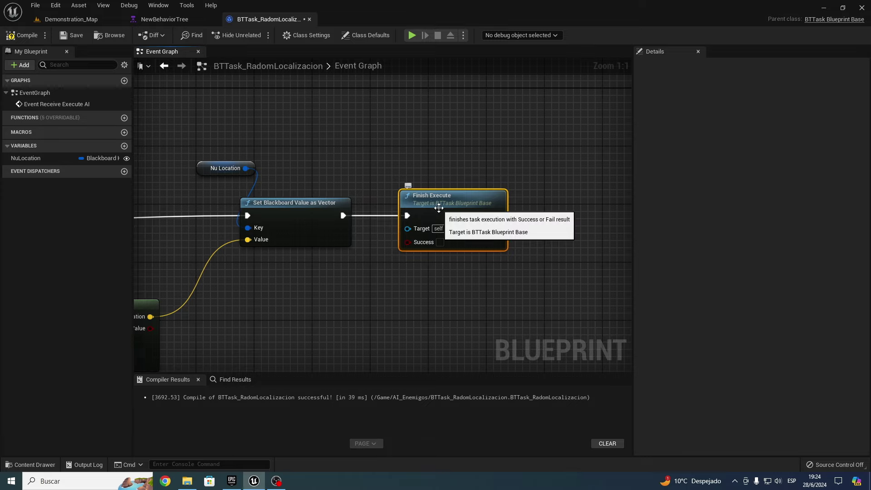
left_click(441, 243)
left_click(25, 35)
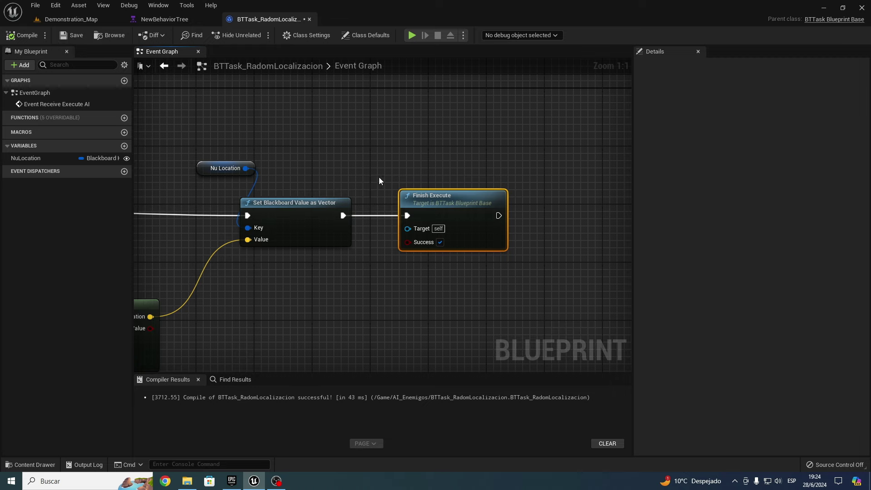
left_click_drag(375, 157, 542, 279)
Add a BTTask_RadomLocalizacion task under Radom Local, placed first, left of Move To
left_click(165, 19)
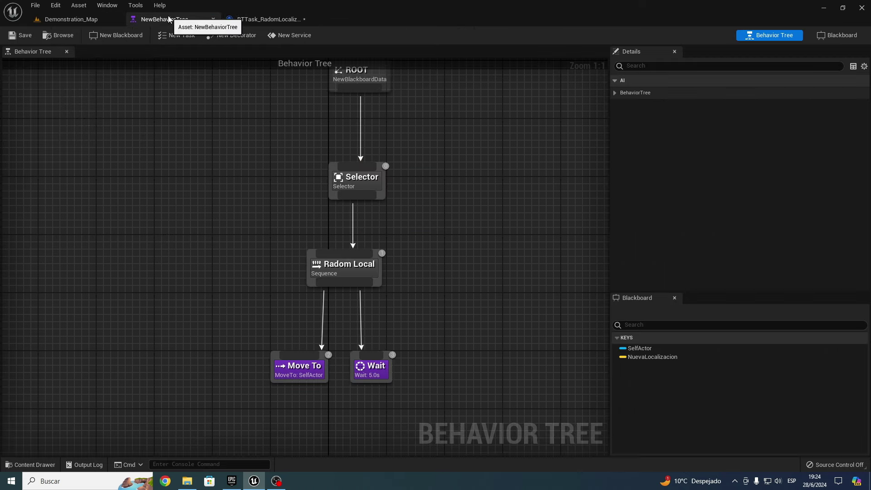
right_click_drag(318, 326, 347, 264)
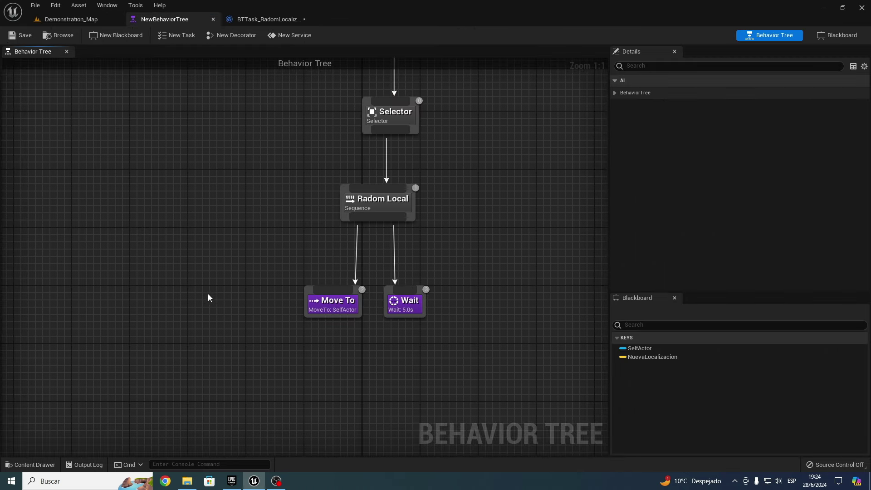
left_click(343, 309)
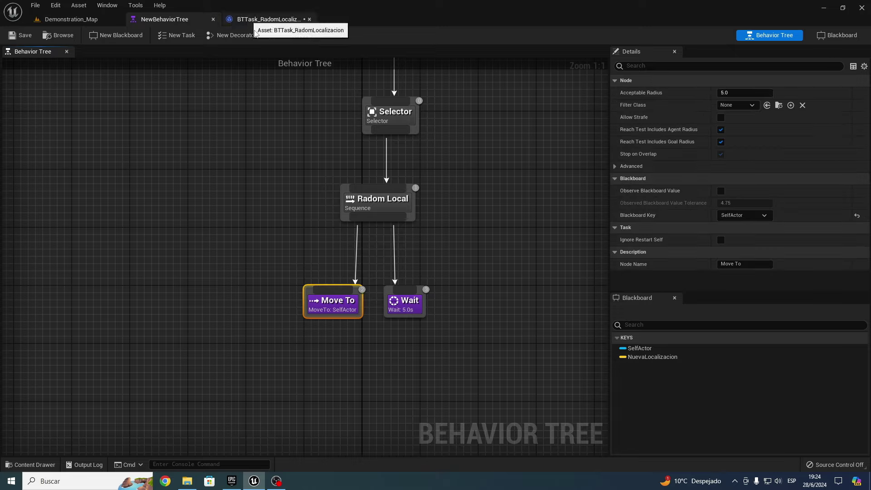
left_click_drag(367, 219, 210, 293)
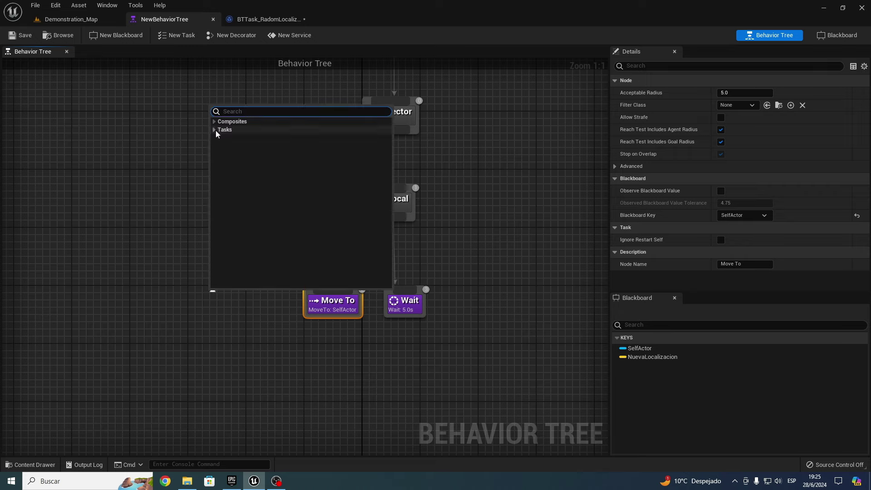
left_click(216, 130)
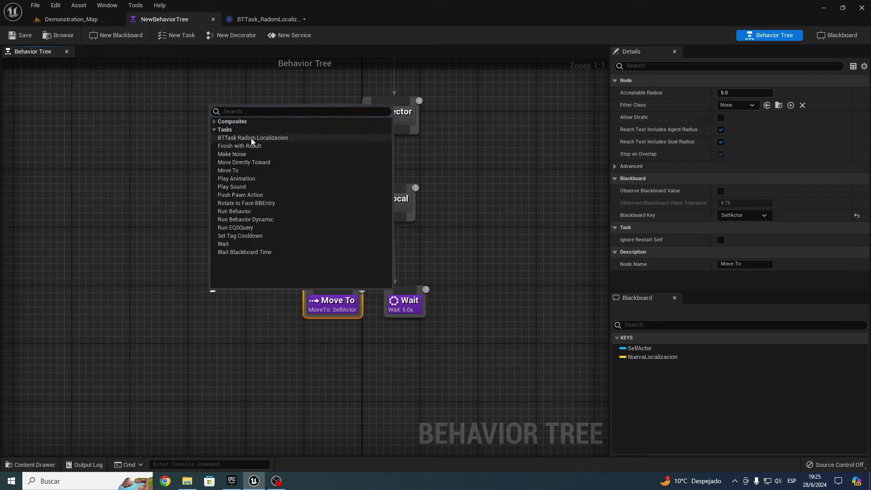
left_click(254, 138)
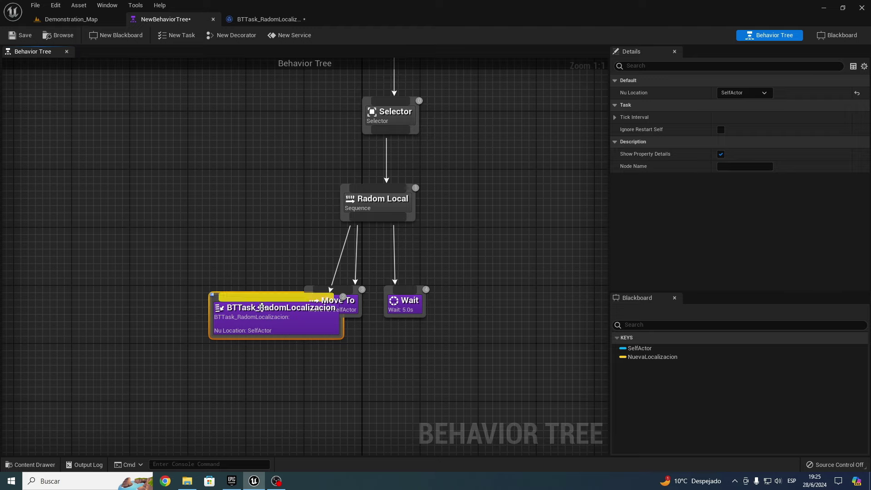
left_click_drag(261, 305, 187, 305)
double_click(187, 306)
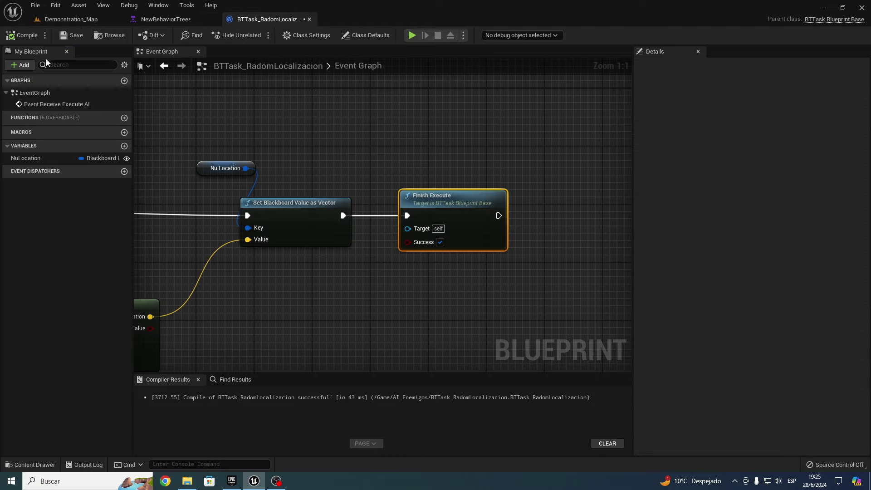
Set the new task's Nu Location key to NuevaLocalizacion
left_click(200, 19)
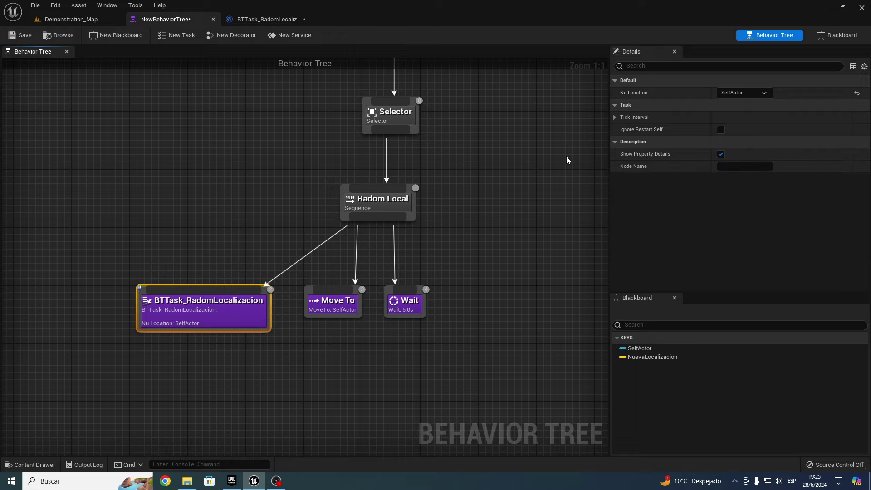
left_click(268, 19)
left_click(165, 19)
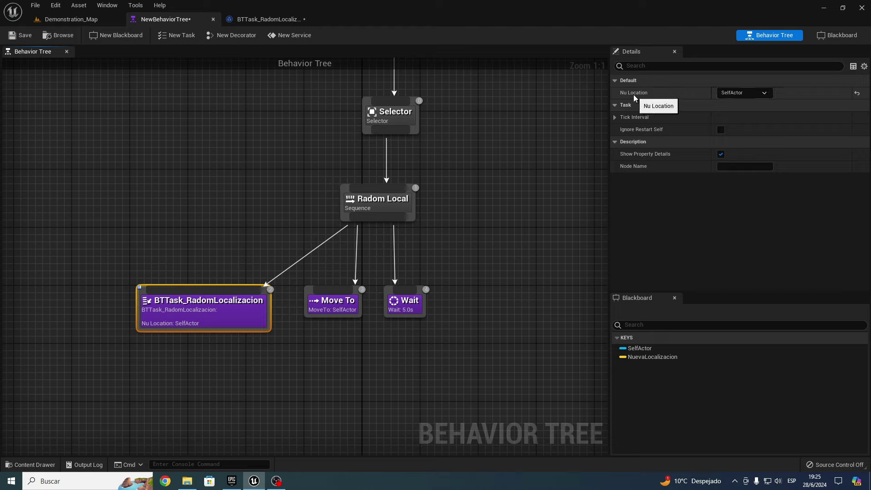
left_click(731, 93)
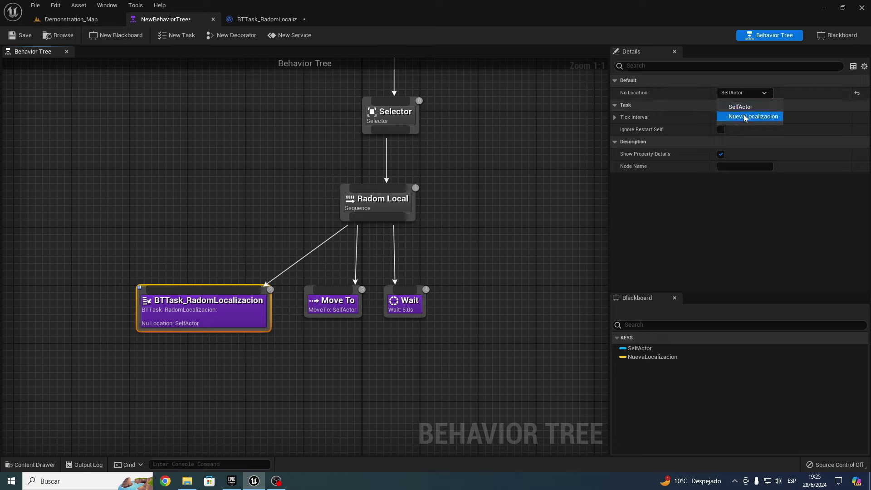
left_click(761, 121)
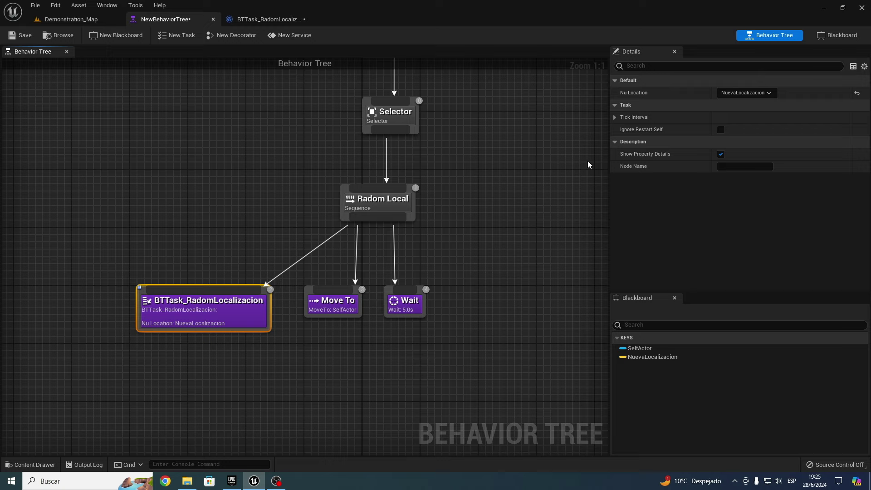
Point Move To's Blackboard Key at NuevaLocalizacion and shift Wait further right
left_click(323, 307)
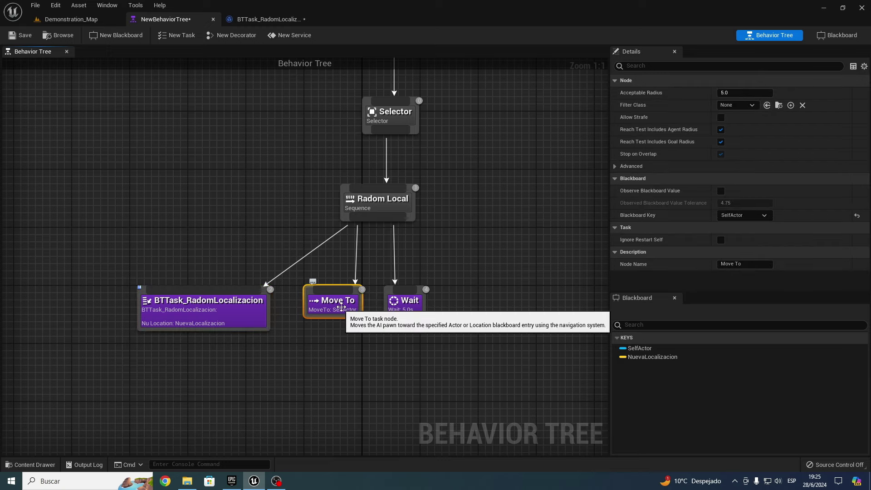
left_click(745, 215)
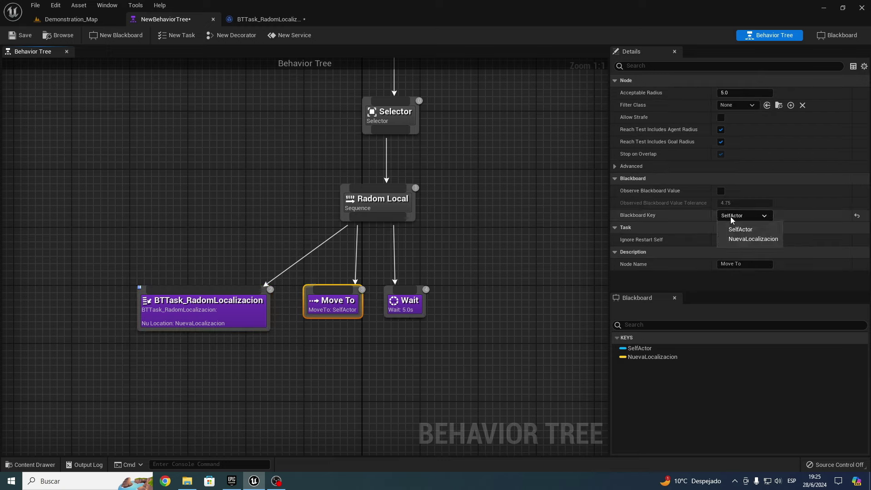
left_click(738, 239)
left_click_drag(395, 303, 431, 304)
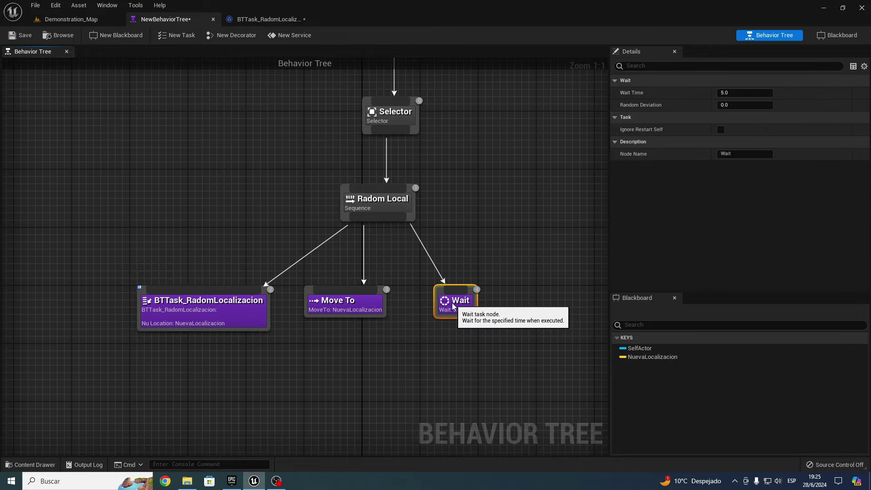
Drop AI_Enemigo from the AI_Enemigos folder into the room in front of the wardrobe
left_click(82, 19)
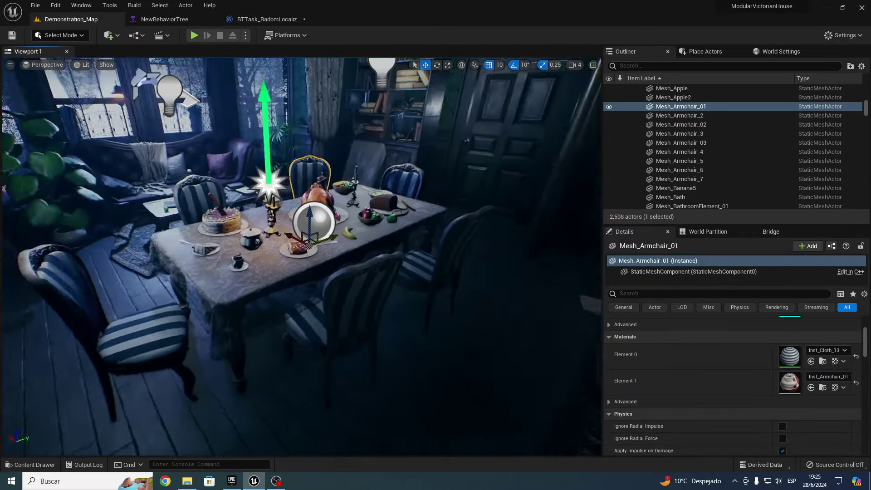
right_click_drag(336, 290, 336, 291)
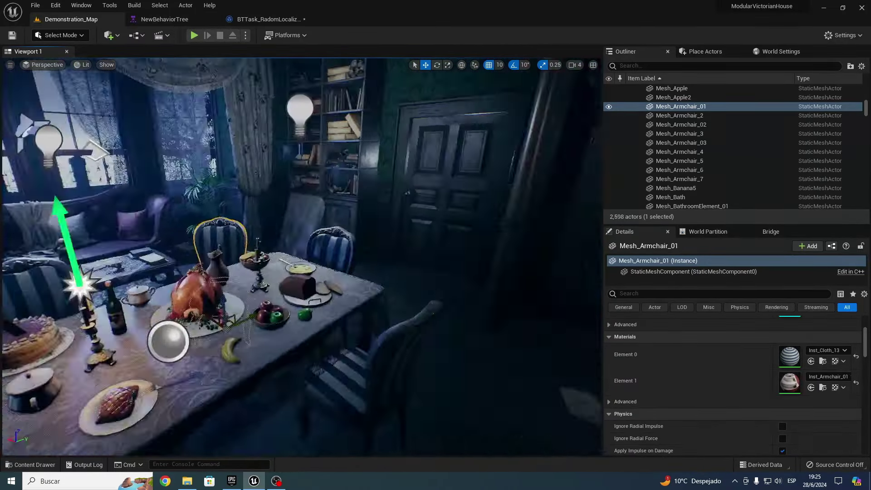
key("ctrl+space")
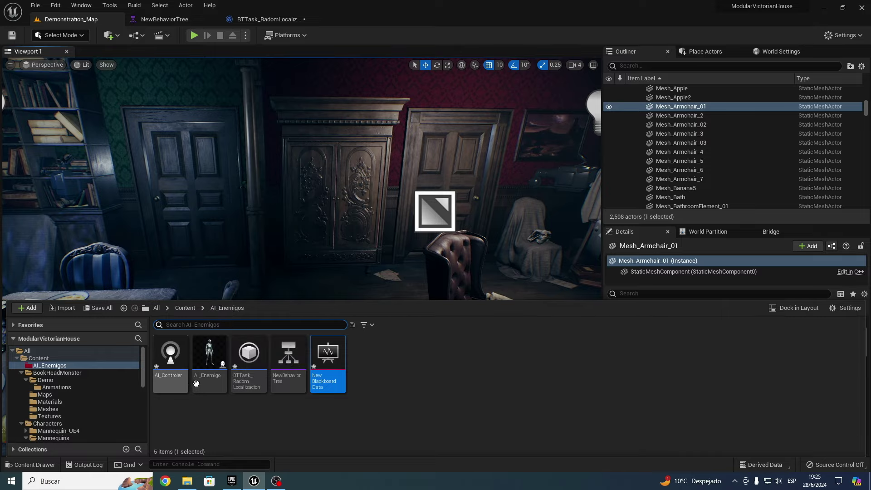
left_click_drag(196, 384, 313, 254)
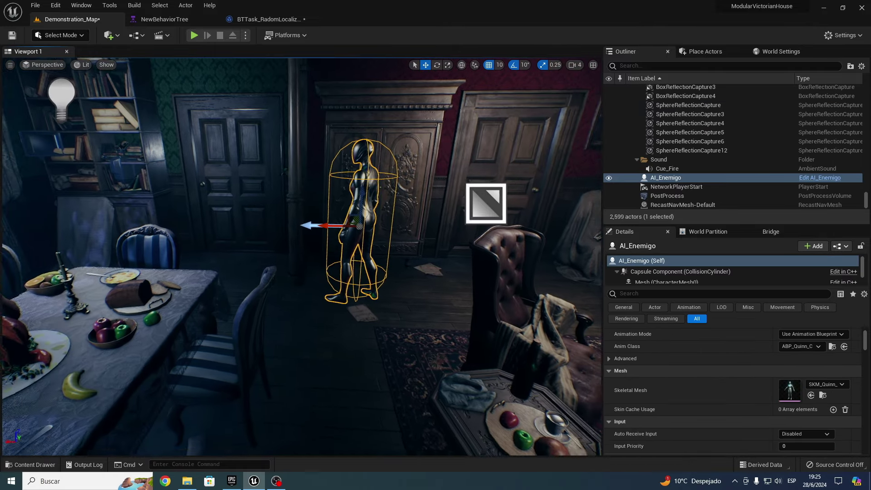
right_click_drag(339, 288, 338, 288)
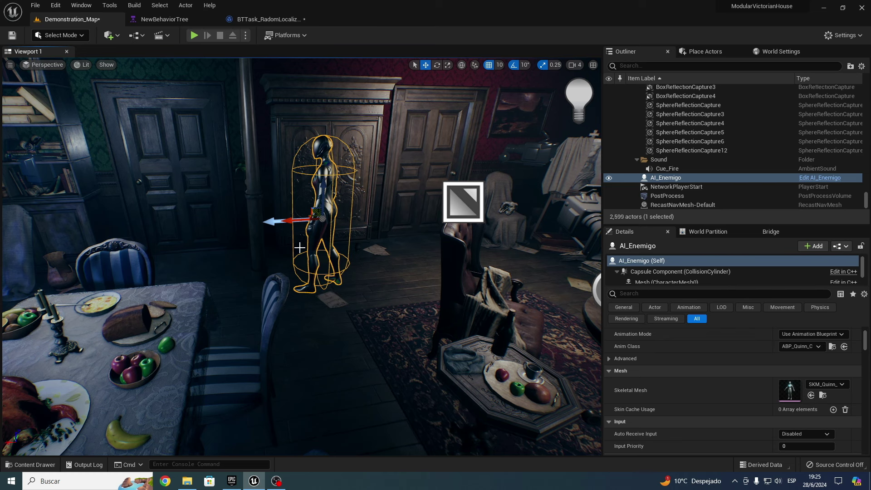
left_click(105, 38)
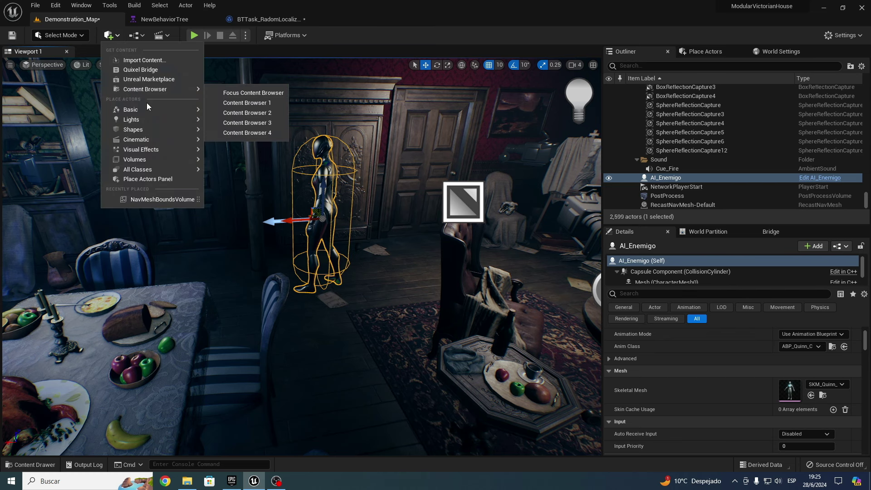
Add a NavMeshBoundsVolume from Volumes and move it onto the floor near the dining table
mouse_move(155, 160)
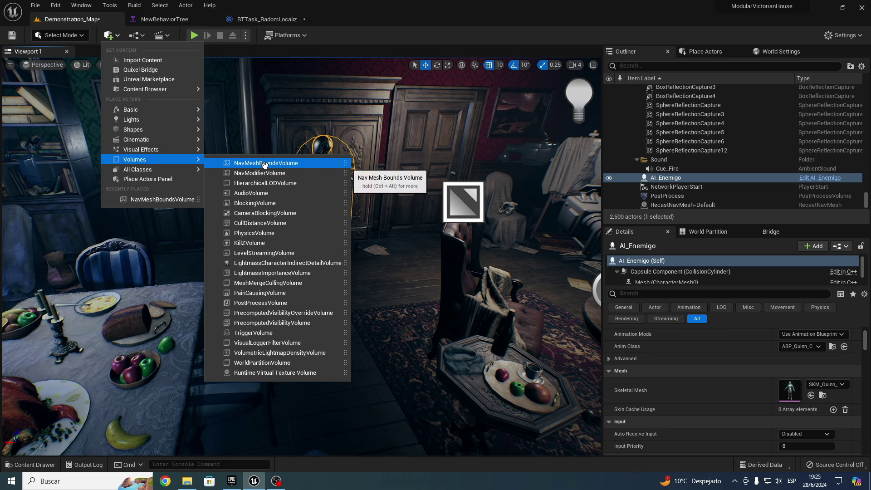
left_click(285, 163)
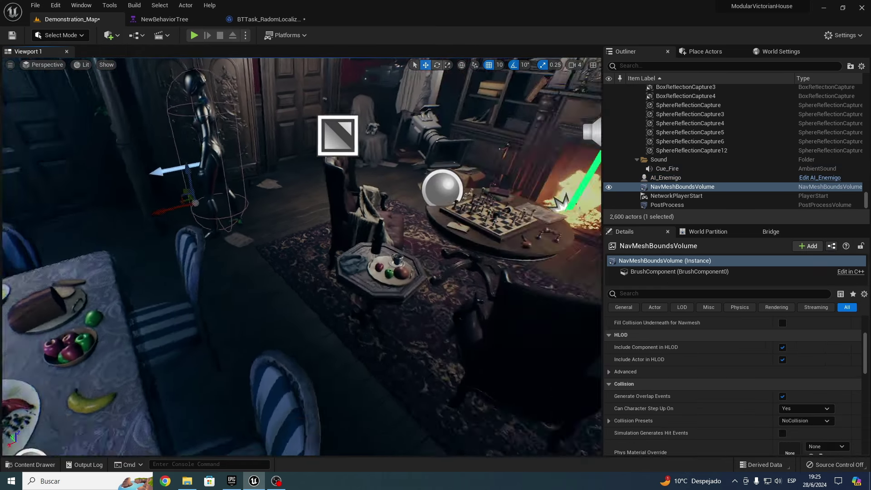
right_click_drag(292, 195, 161, 215)
left_click_drag(161, 215, 278, 255)
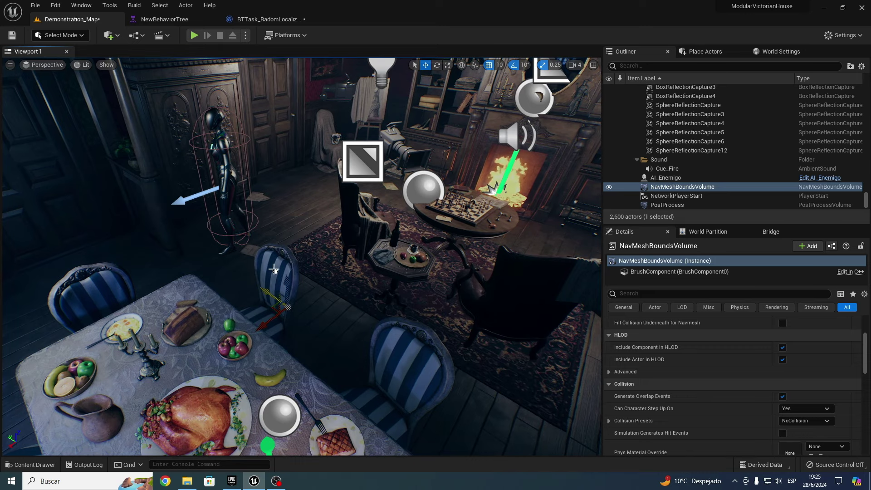
mouse_move(289, 226)
right_mouse_down()
mouse_move(272, 254)
mouse_move(286, 255)
right_mouse_up()
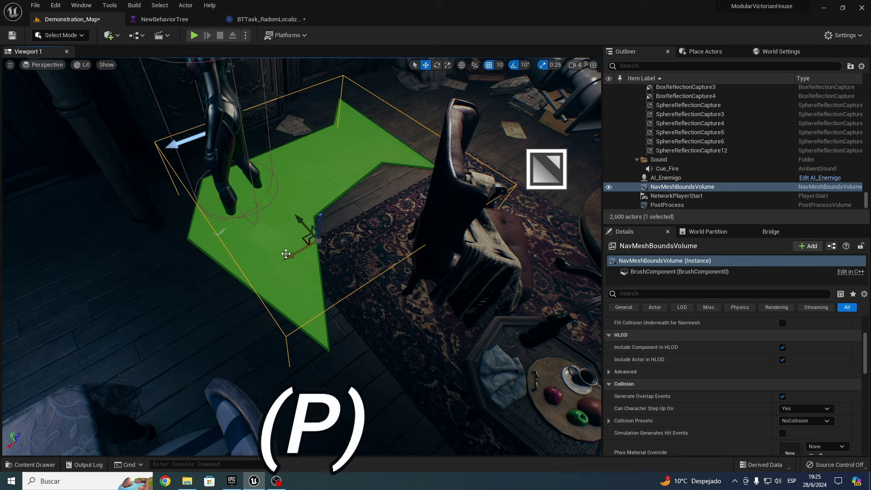
Show the navmesh preview and scale the NavMeshBoundsVolume to enclose the whole house and garden
key("p")
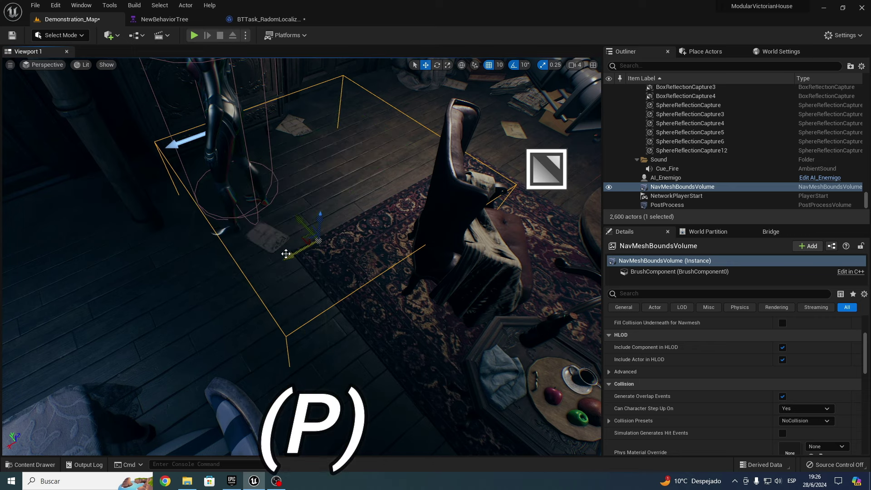
key("p")
key("p")
key("p")
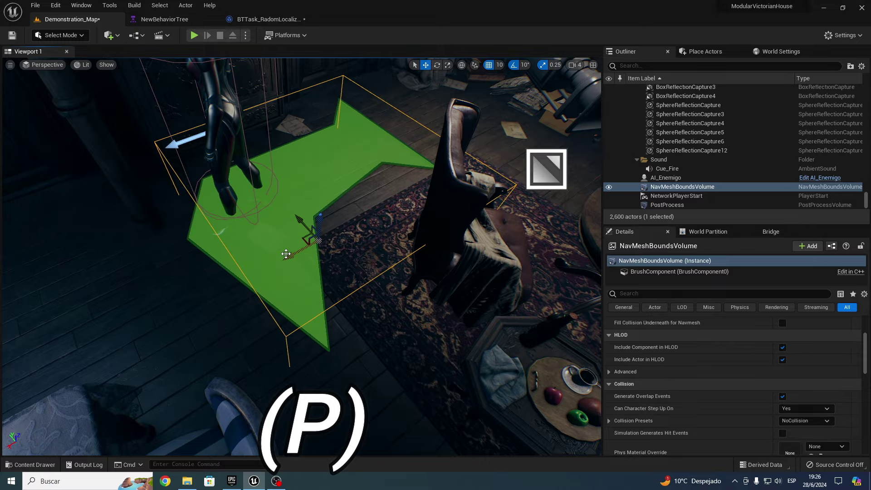
right_click_drag(286, 254, 273, 241)
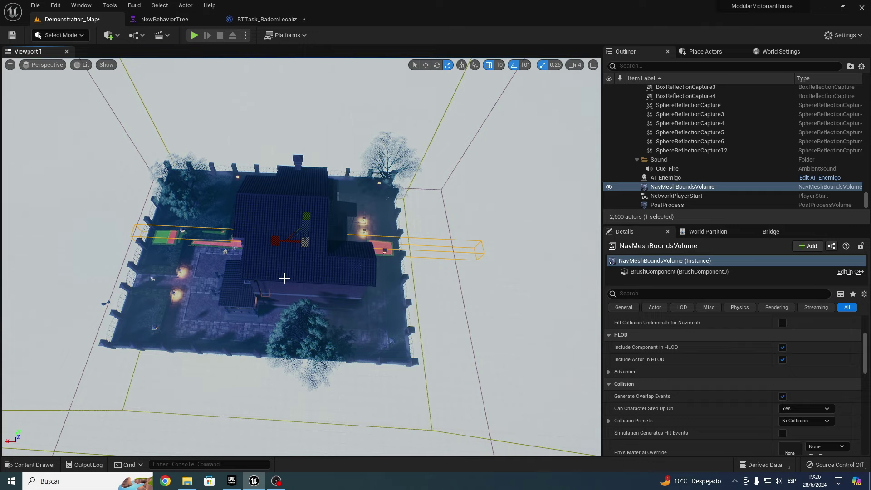
mouse_move(355, 269)
left_mouse_down("alt")
mouse_move(264, 263)
mouse_move(204, 211)
left_mouse_up("alt")
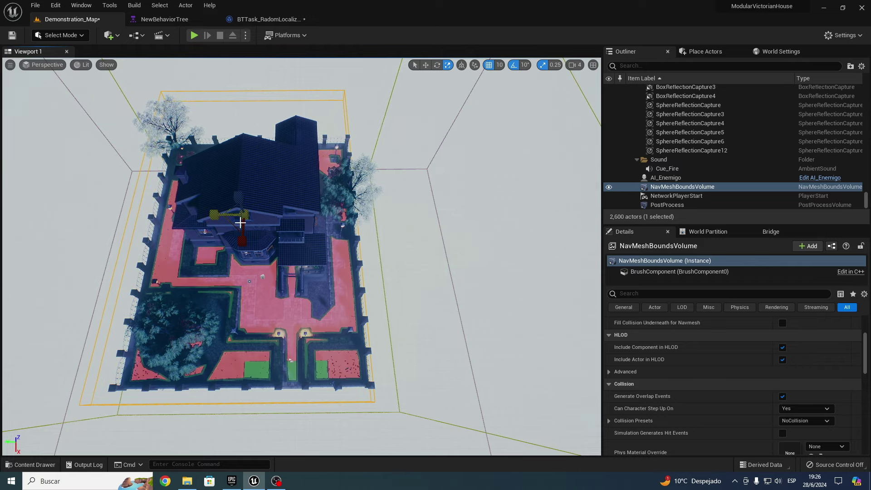
mouse_move(240, 222)
left_mouse_down("alt")
mouse_move(399, 204)
mouse_move(399, 182)
left_mouse_up("alt")
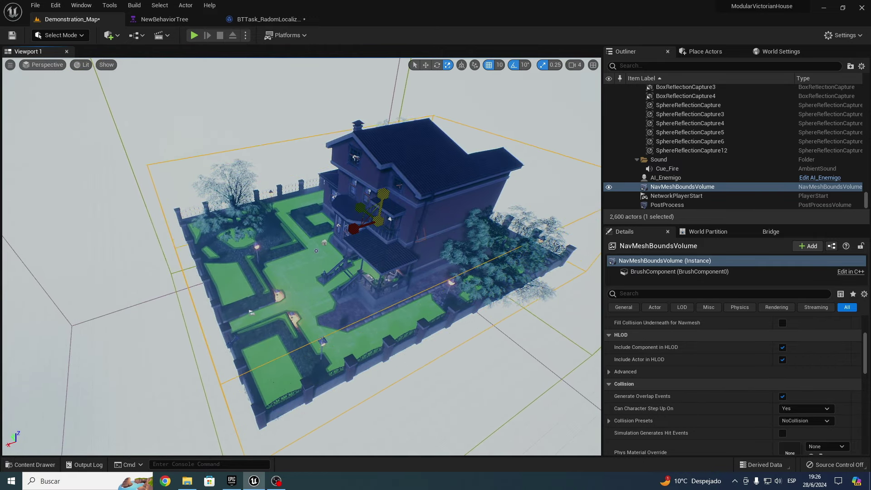
key("w")
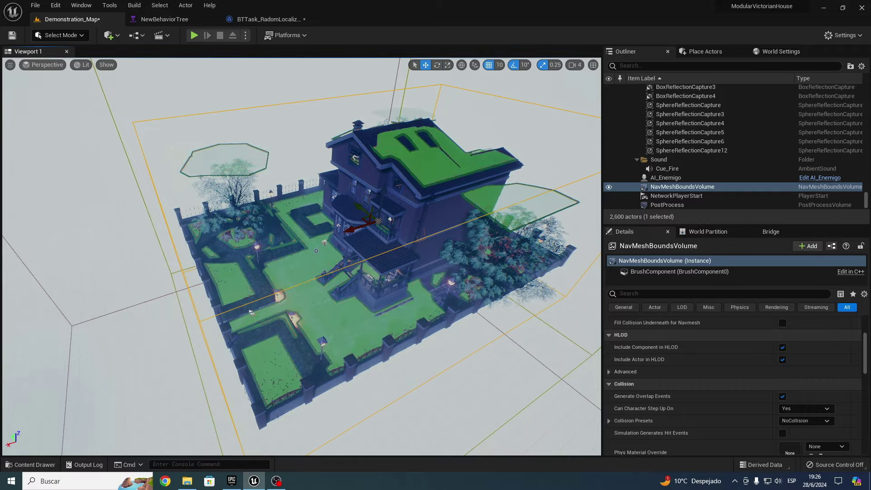
scroll(302, 256, "up", 5)
right_click_drag(302, 257, 302, 256)
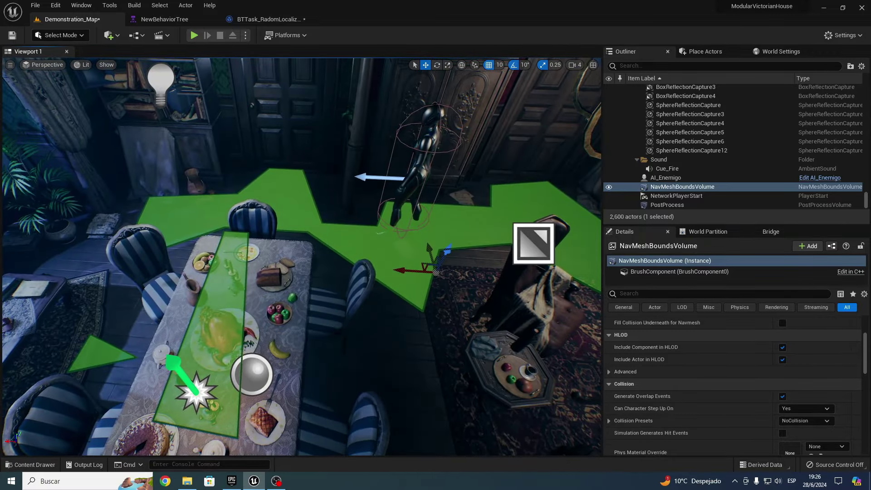
Slide the side chair left and the lower-left chair sideways around the dining table
left_click(301, 379)
key("f")
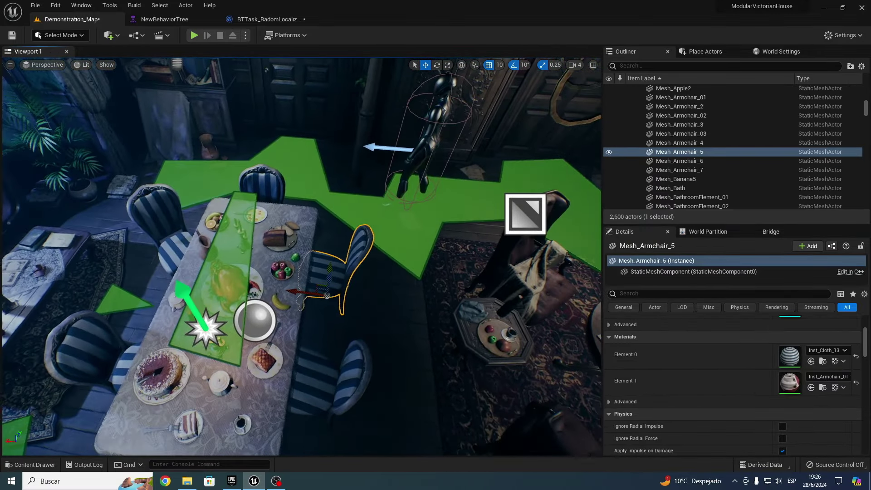
mouse_move(295, 289)
left_mouse_down()
mouse_move(267, 288)
mouse_move(261, 385)
left_mouse_up()
left_click(303, 272)
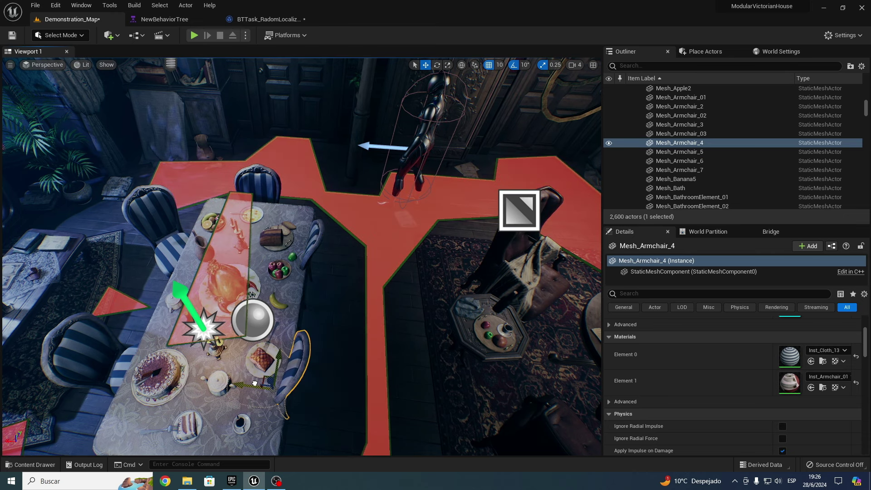
left_click(311, 268)
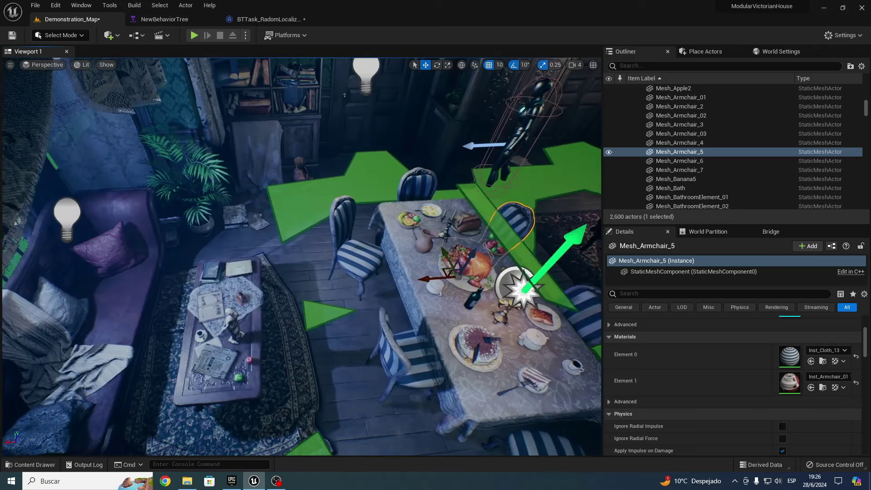
right_click_drag(265, 290, 296, 285)
left_click(296, 285)
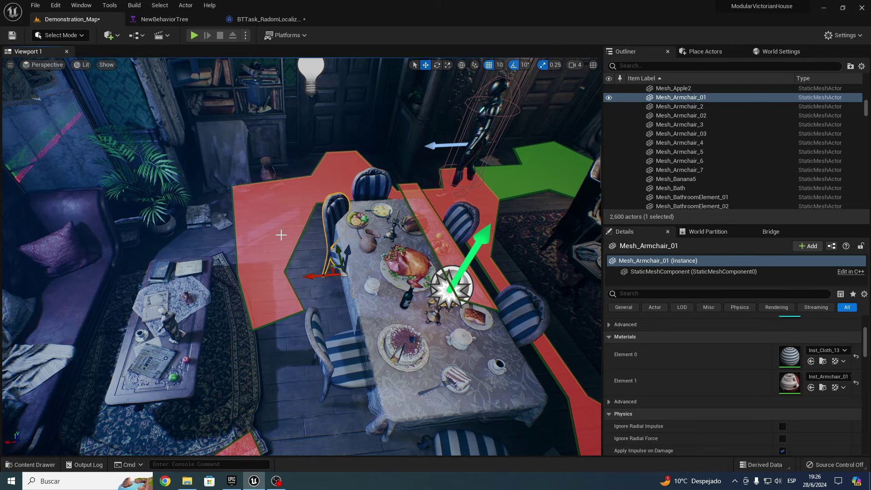
left_click(326, 363)
left_click_drag(309, 381, 318, 379)
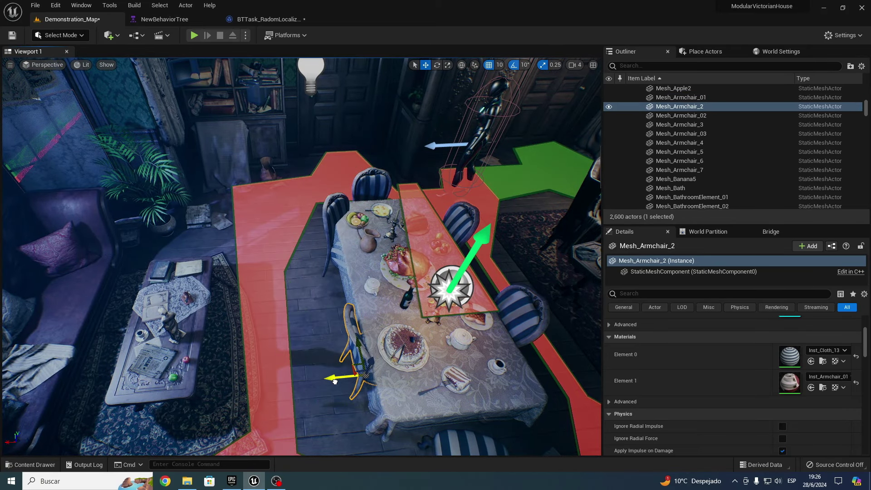
Move the striped chair up toward the table, then select the doorway's door frame
right_click_drag(290, 377, 317, 409)
right_click_drag(214, 334, 218, 318)
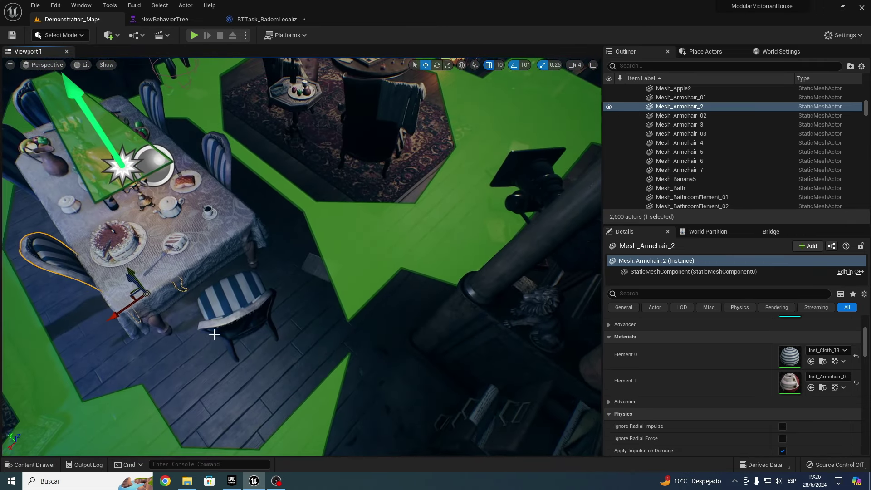
left_click(214, 334)
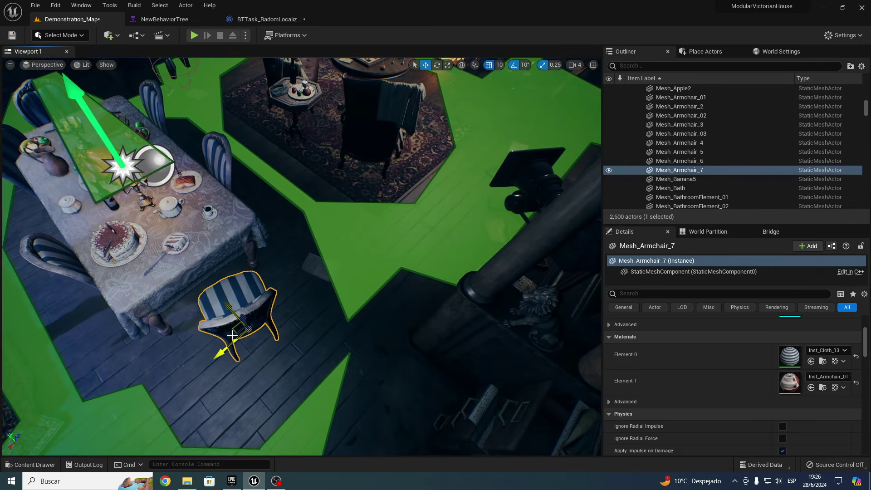
left_click_drag(229, 313, 210, 287)
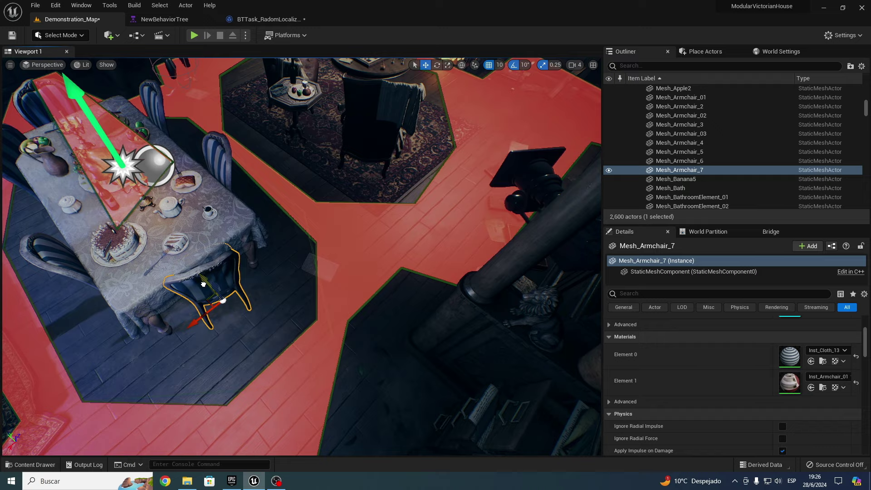
right_click_drag(210, 287, 191, 268)
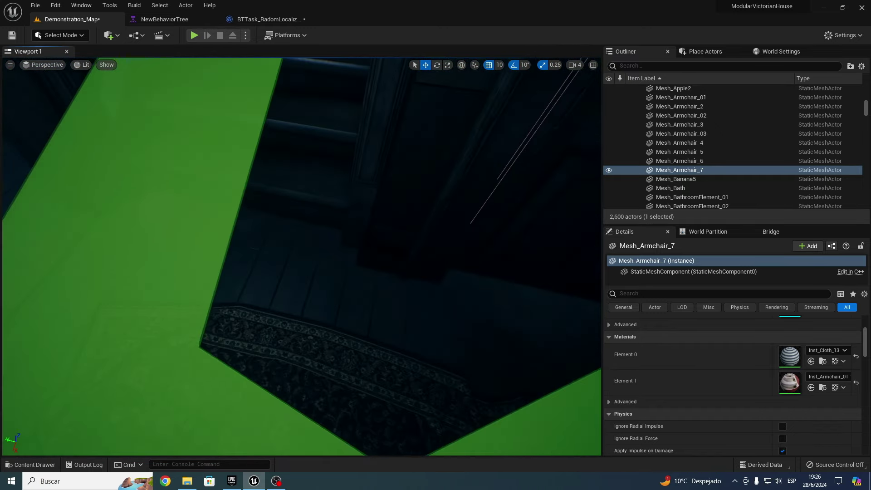
right_click_drag(341, 413, 341, 413)
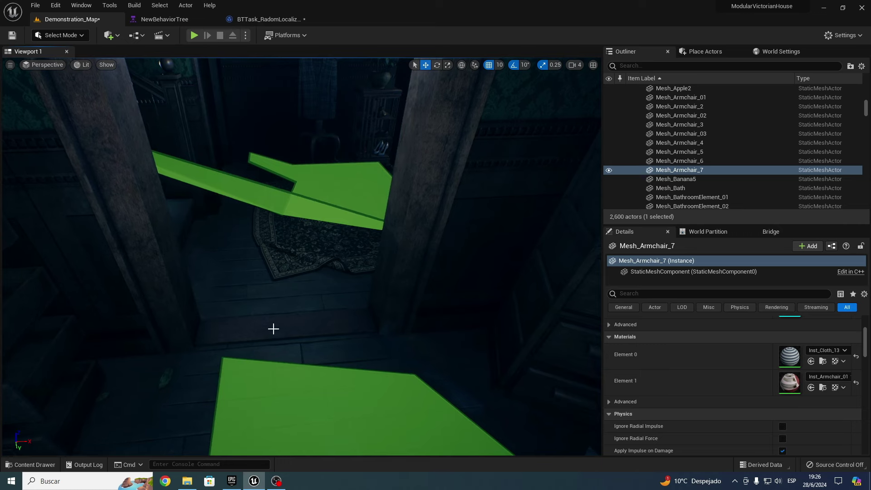
left_click(274, 329)
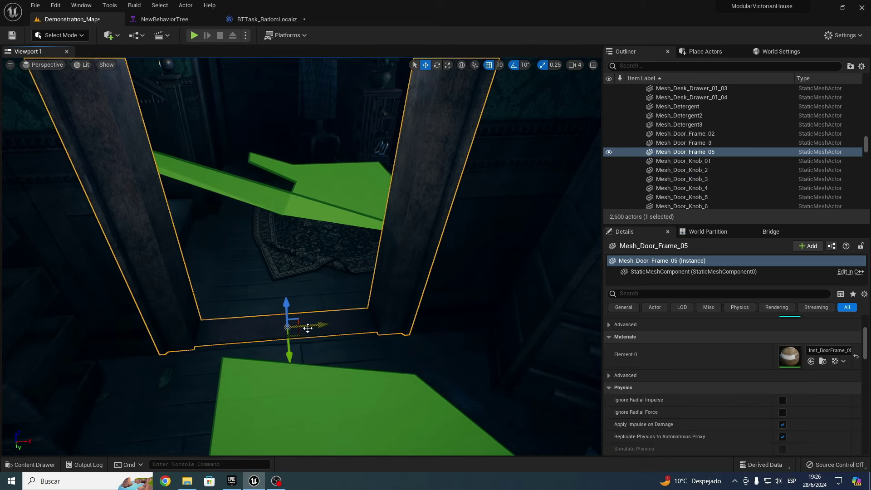
key("Delete")
key("ctrl+z")
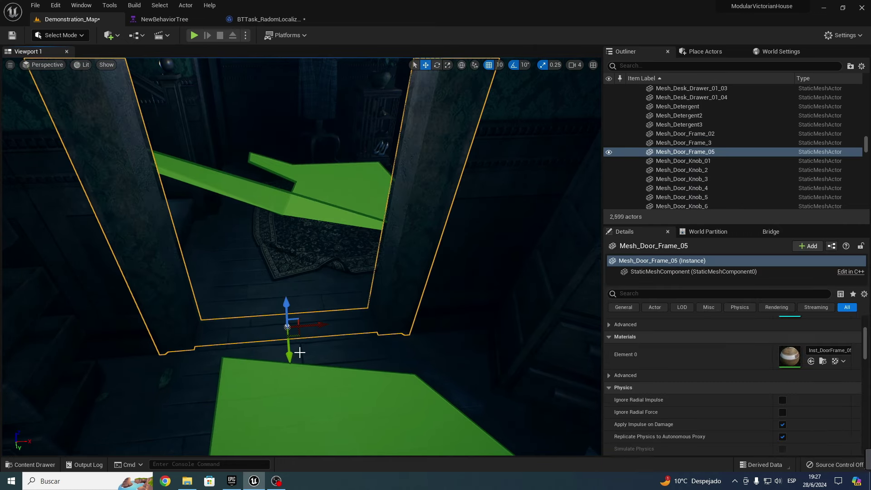
right_click_drag(280, 381, 305, 362)
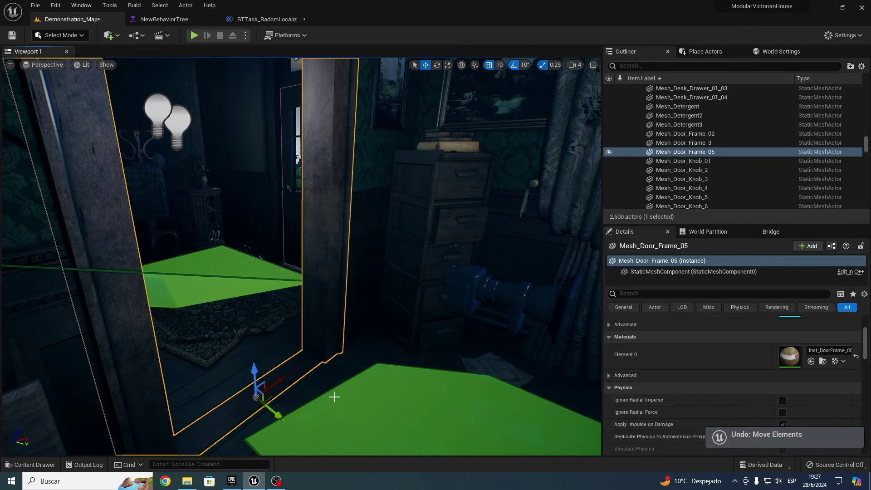
right_click_drag(320, 383, 320, 383)
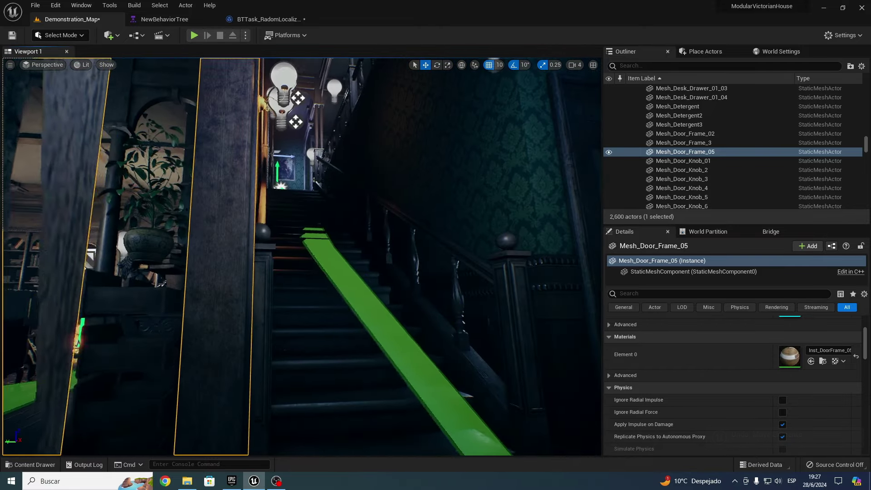
key("f")
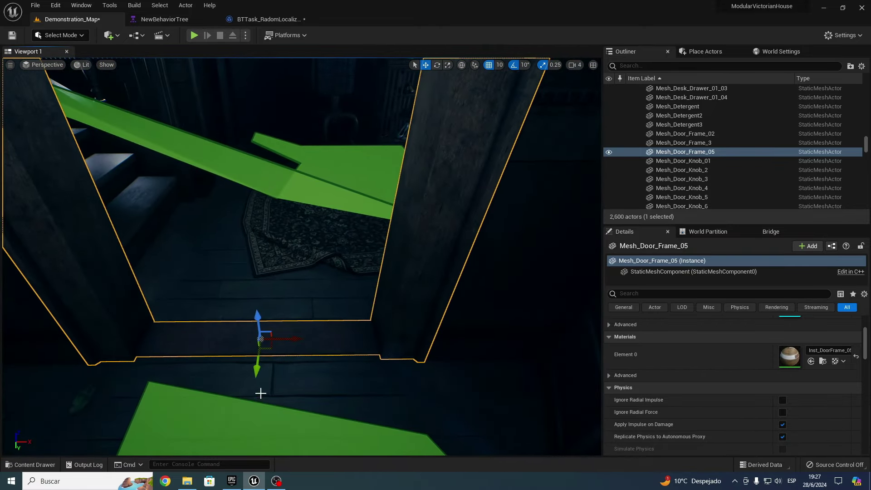
right_click_drag(324, 308, 324, 308)
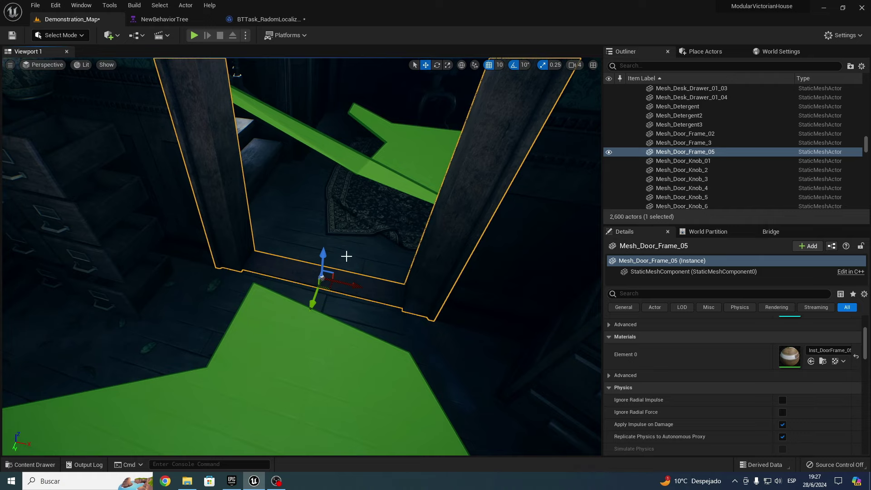
right_click_drag(322, 277, 319, 355)
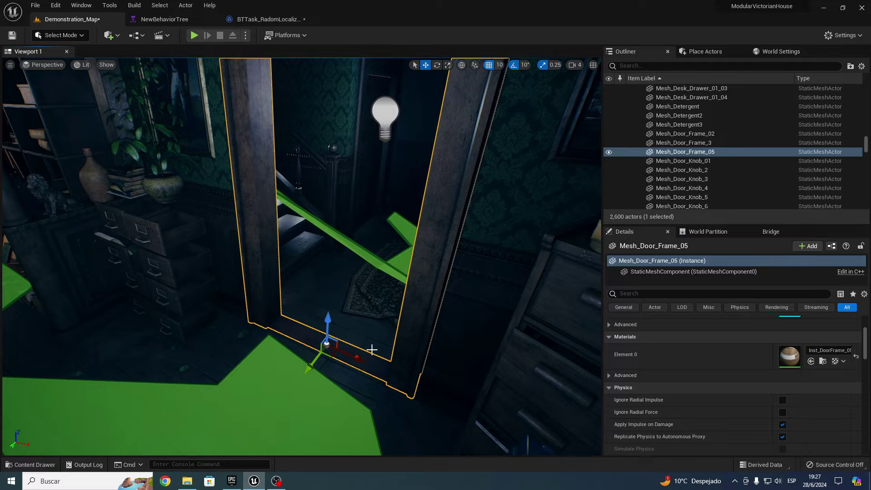
right_click_drag(324, 350, 324, 350)
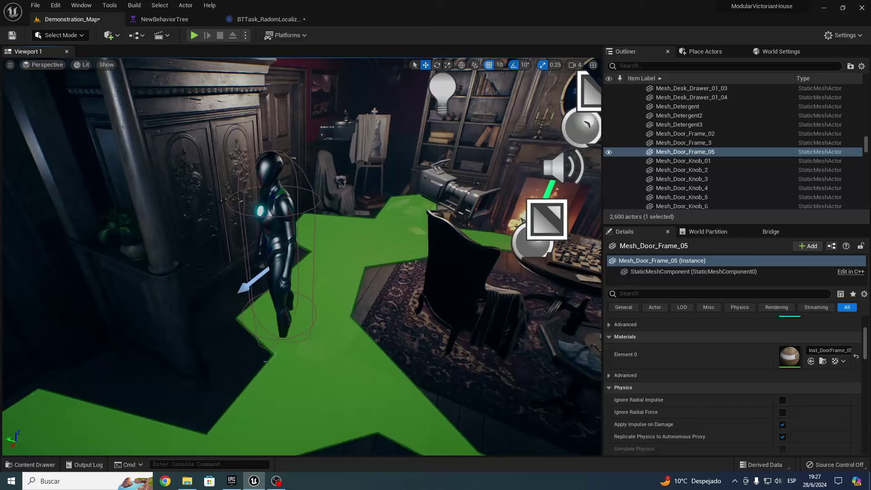
right_click_drag(188, 160, 187, 159)
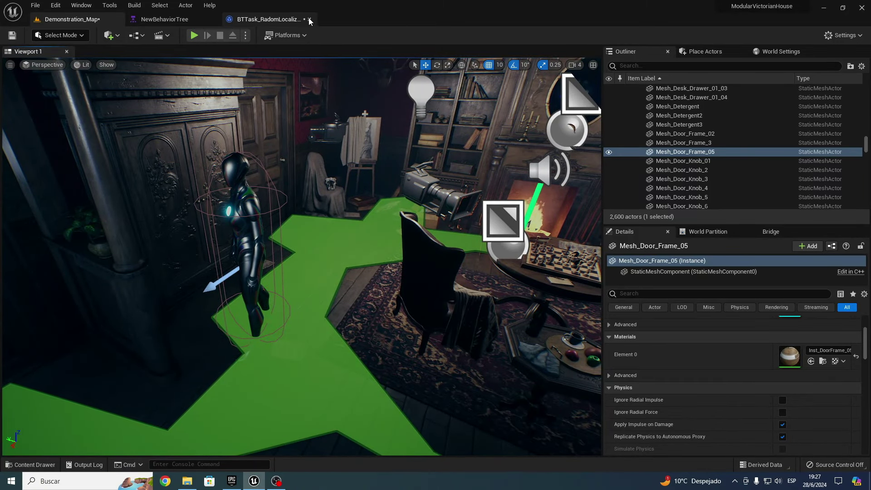
Open the AI_Controler blueprint's event graph and delete the unused Event Tick node
key("ctrl+space")
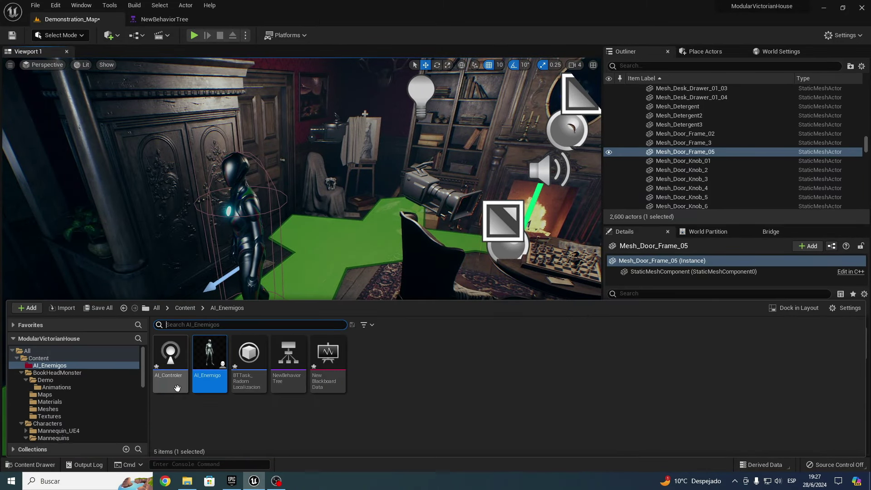
double_click(177, 388)
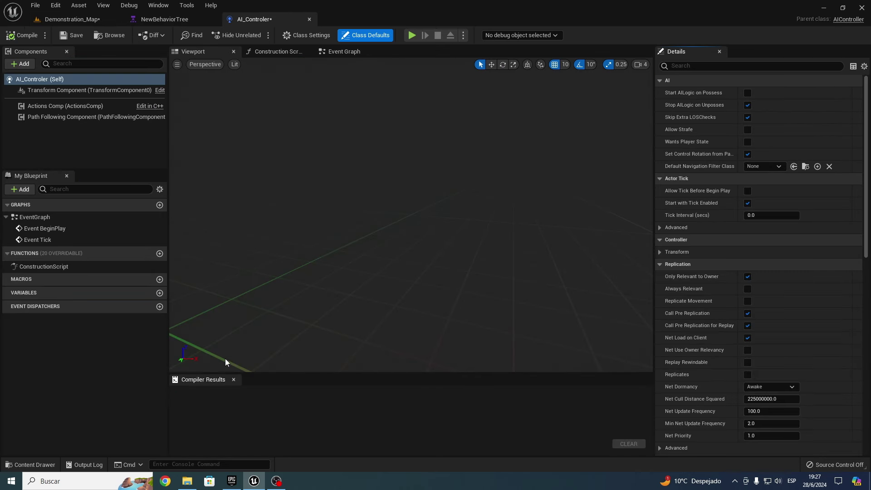
left_click(348, 51)
key("ctrl+space")
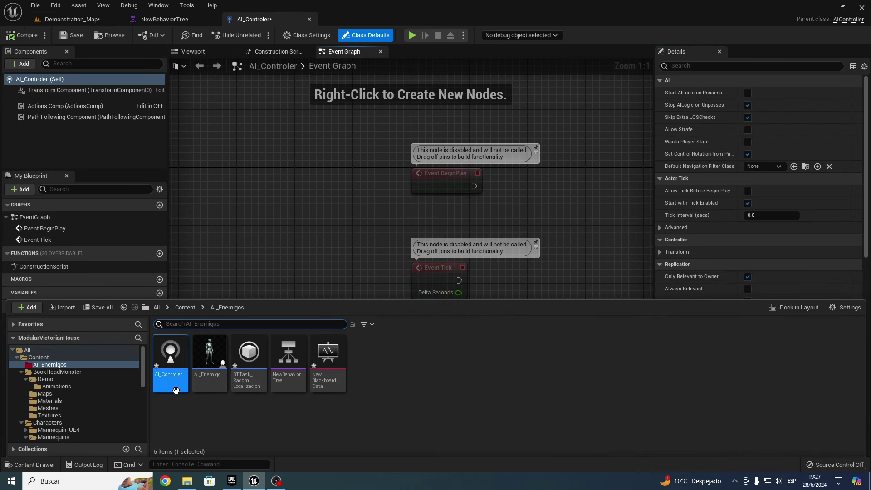
left_click(379, 252)
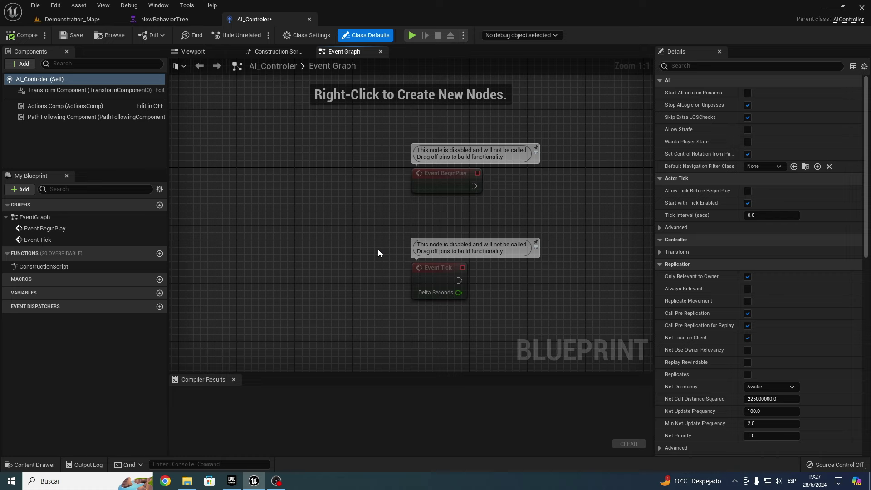
key("Delete")
Wire a Run Behavior Tree node with BTAsset NewBehaviorTree to BeginPlay, then save the map
right_click_drag(485, 199, 381, 184)
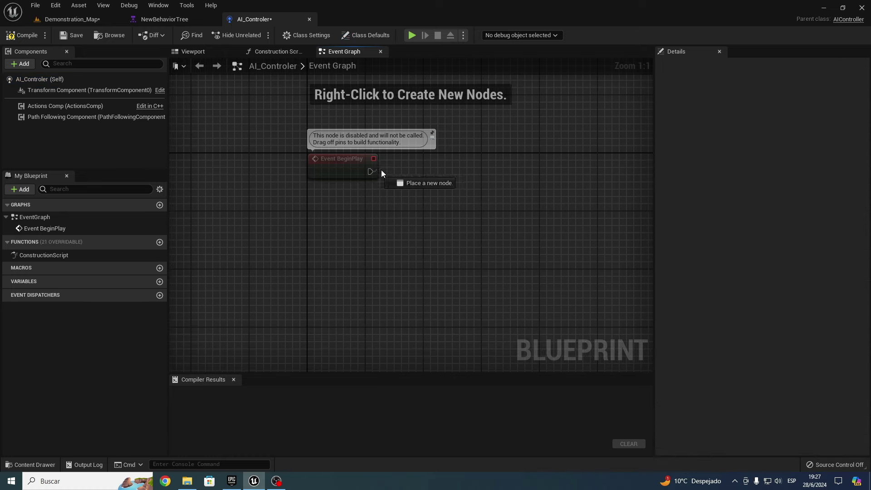
left_click_drag(382, 173, 404, 172)
type("run")
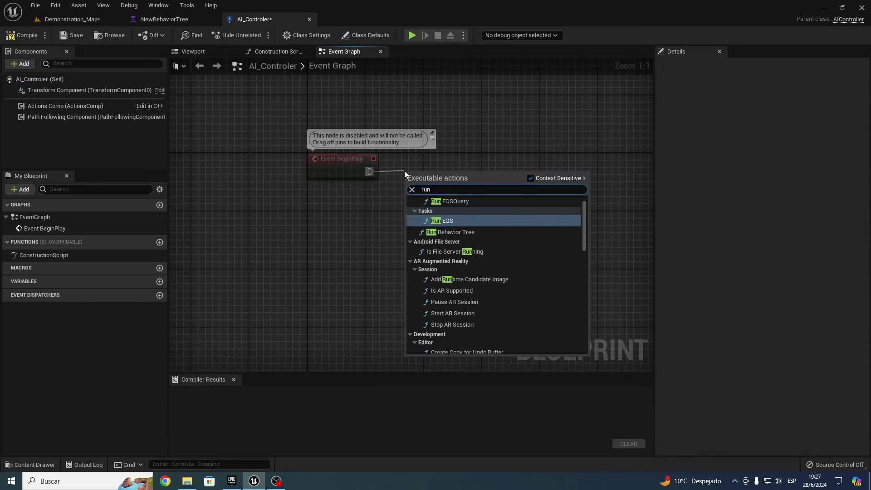
type(" b")
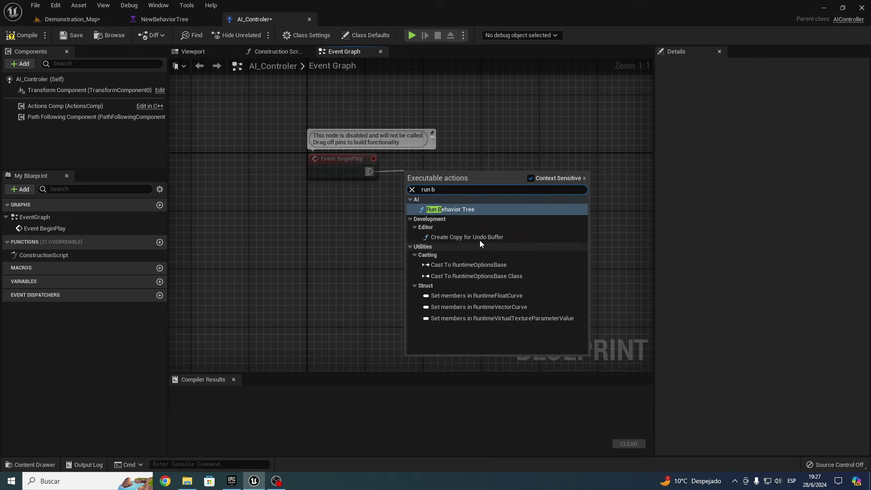
left_click(486, 211)
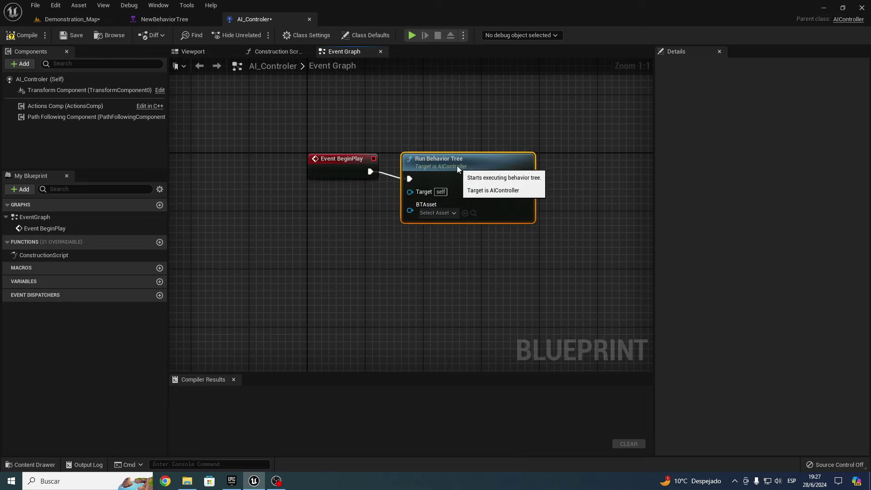
left_click(436, 206)
left_click(444, 252)
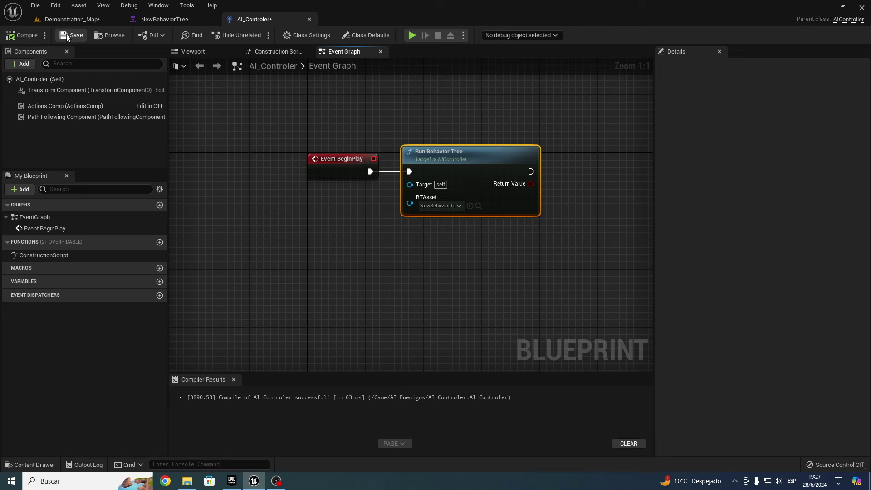
left_click(75, 20)
key("ctrl+s")
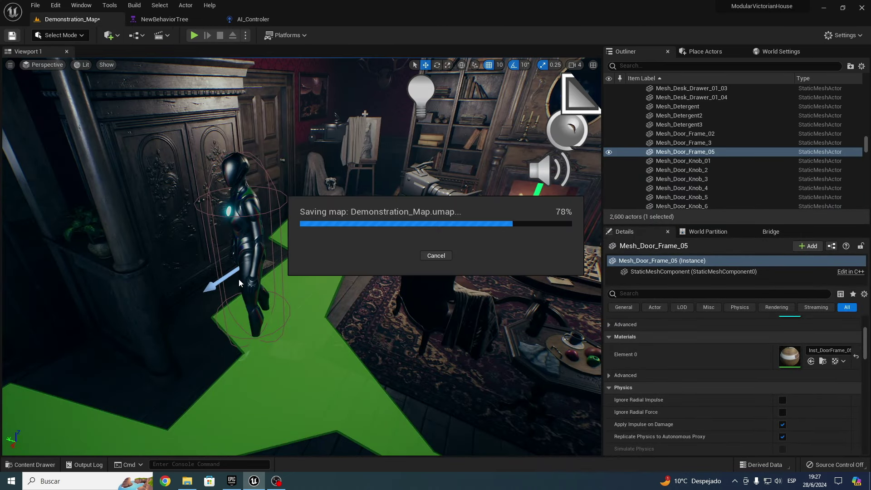
Start Play In Editor on Demonstration_Map to test the enemy
right_click_drag(239, 278, 239, 279)
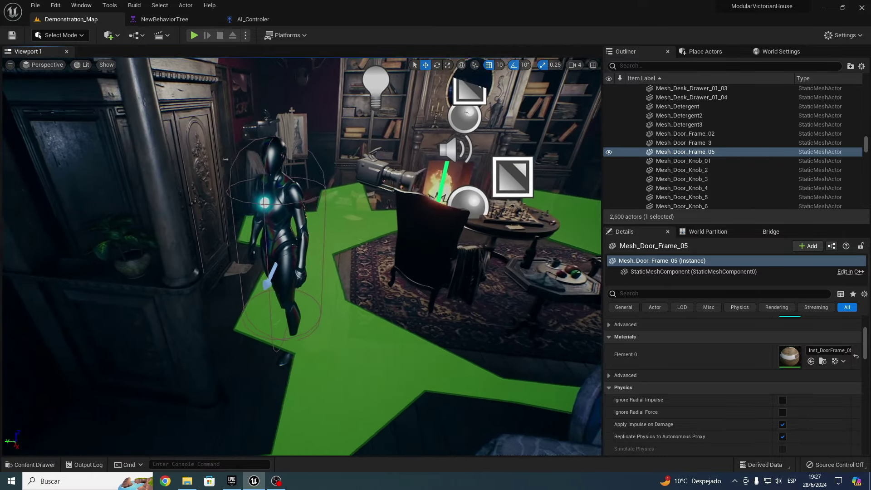
left_click(195, 36)
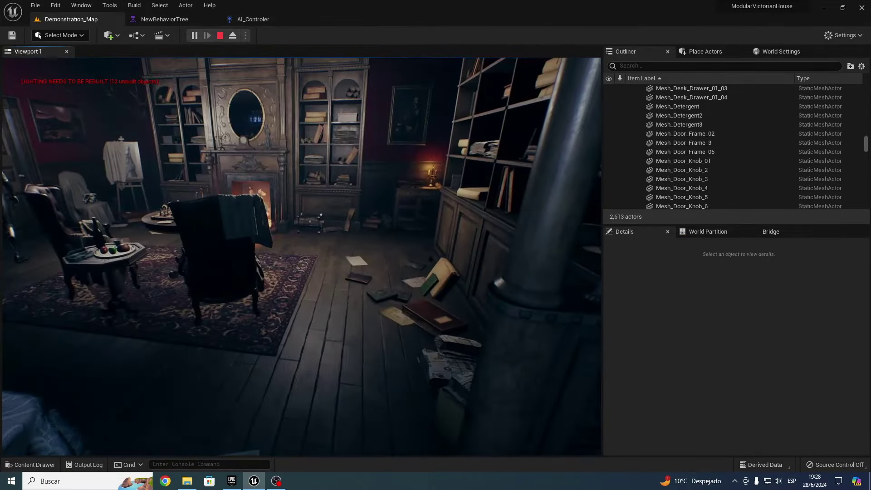
Stop the session, frame the camera on AI_Enemigo near the doorway, and play again
key("Escape")
left_click(201, 216)
key("f")
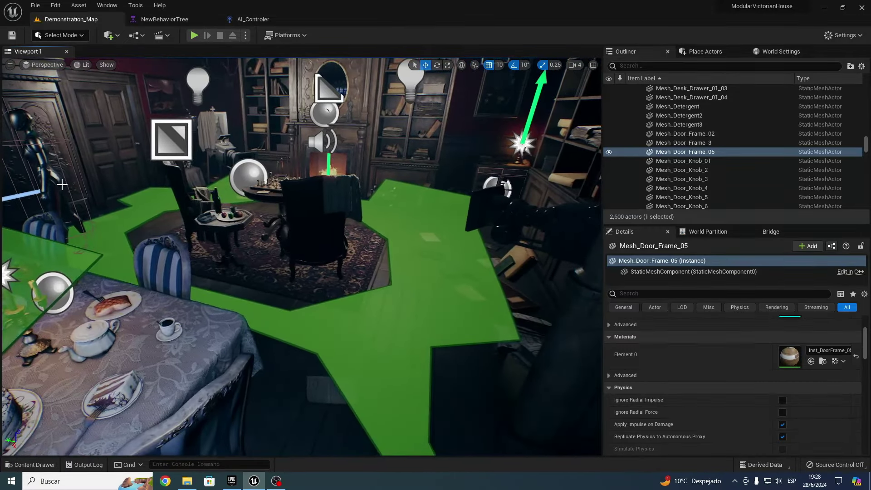
left_click(43, 195)
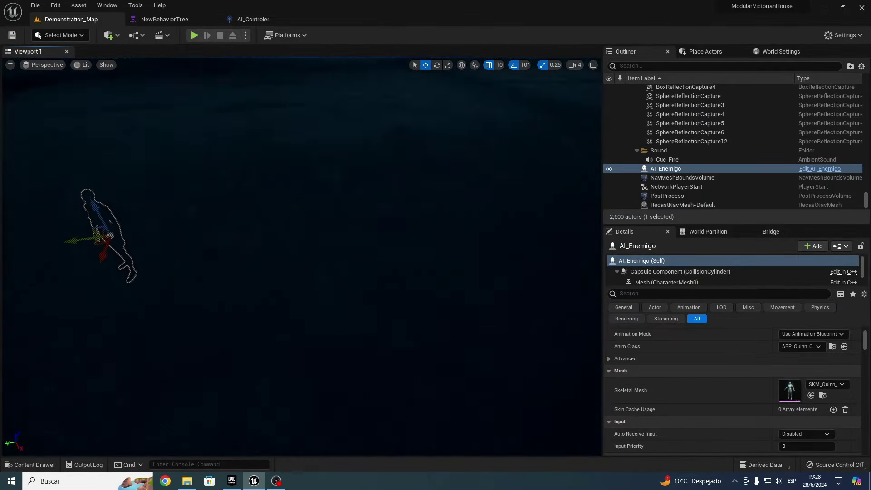
right_click_drag(6, 201, 5, 201)
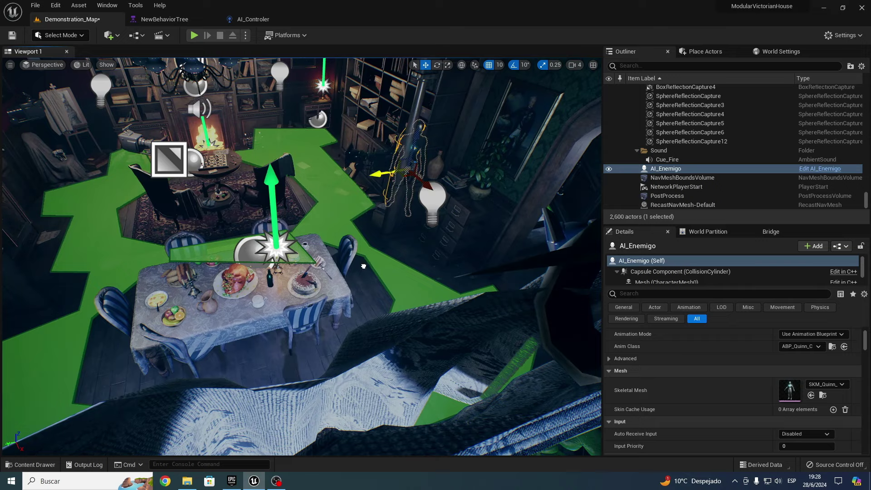
right_click_drag(409, 267, 409, 267)
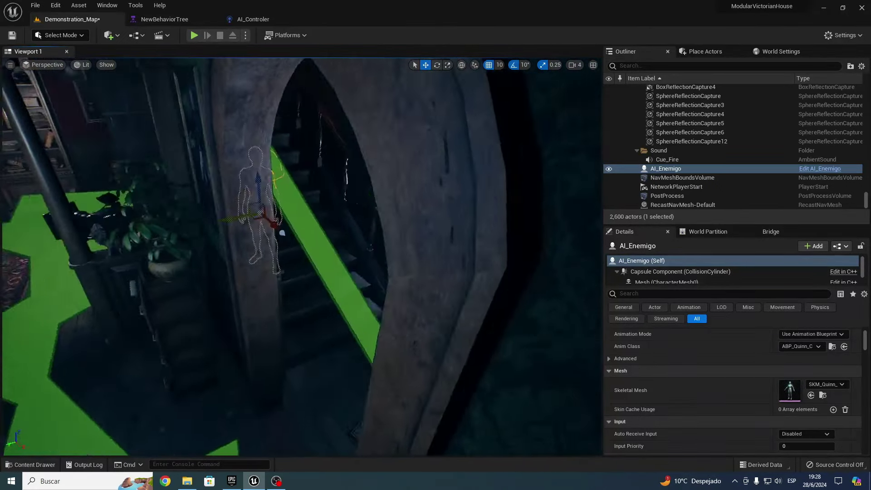
right_click_drag(202, 215, 203, 215)
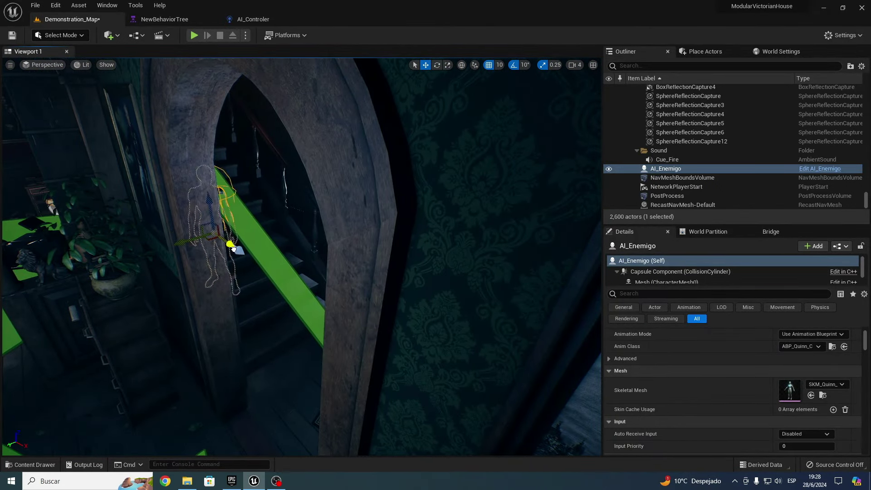
mouse_move(367, 340)
right_mouse_down()
mouse_move(336, 319)
mouse_move(295, 326)
right_mouse_up()
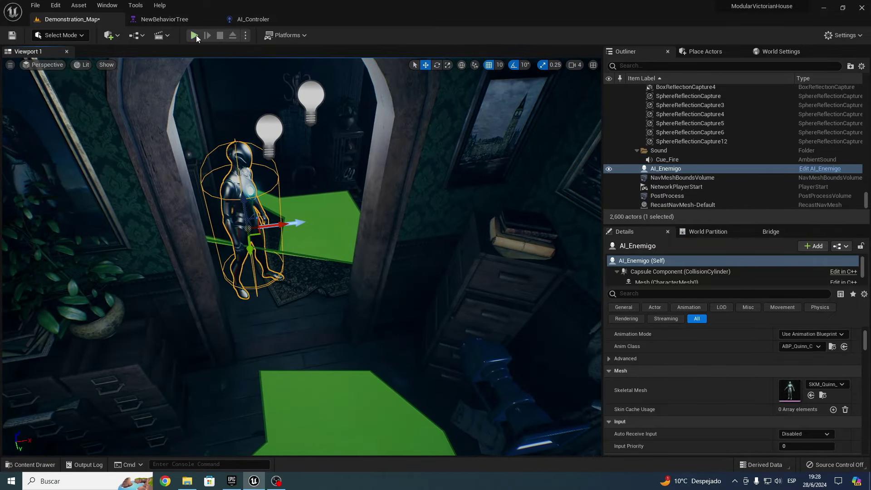
key("alt+p")
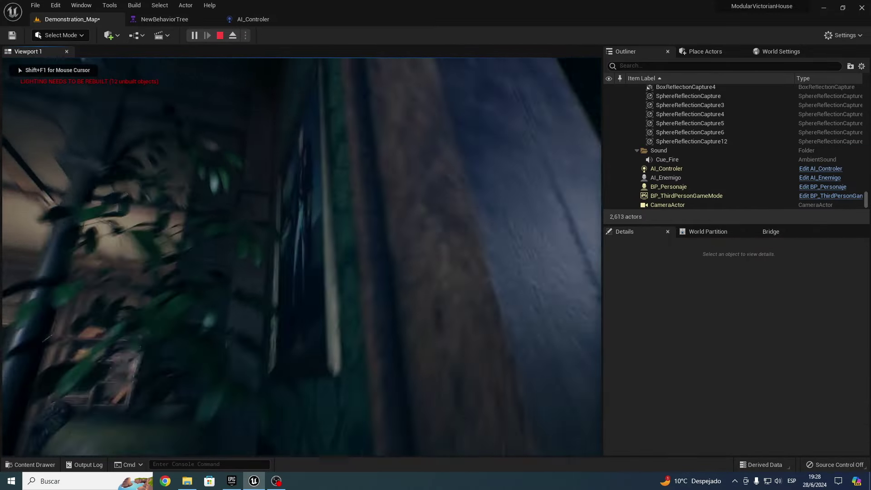